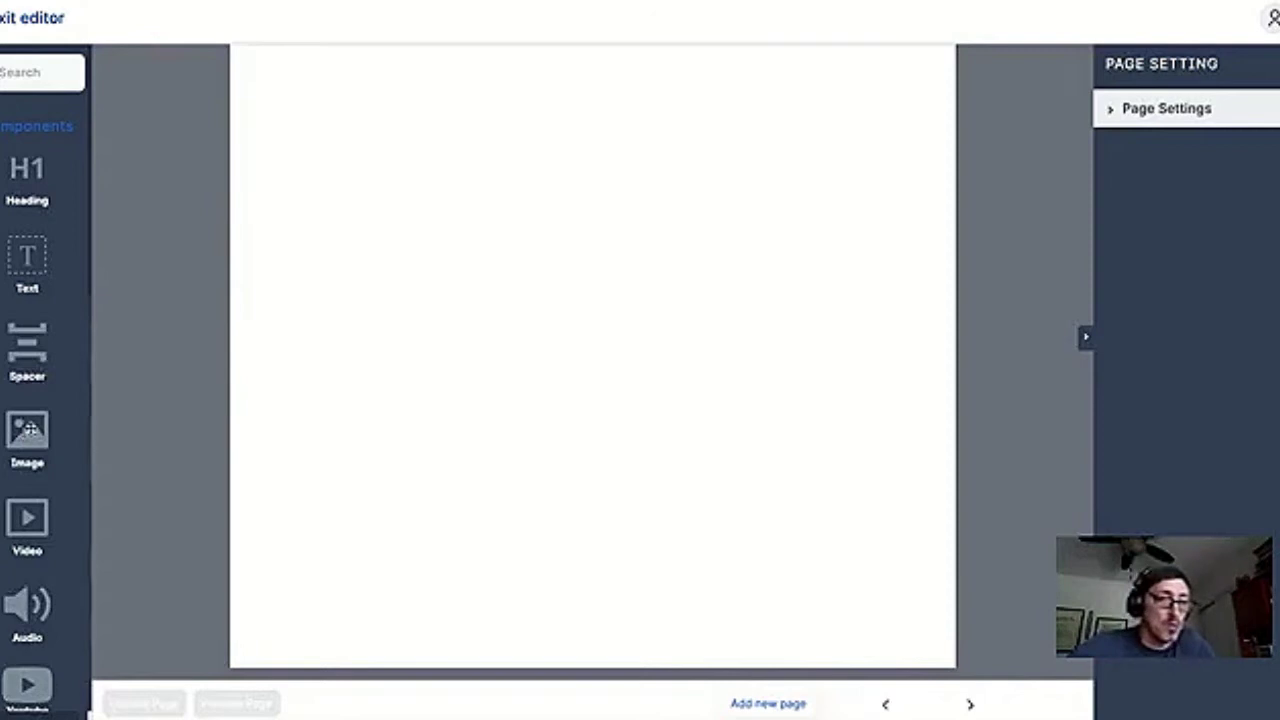
Upload the yellow CLICK HERE button image and insert it on the blank page.
scroll(30, 428, down, 2)
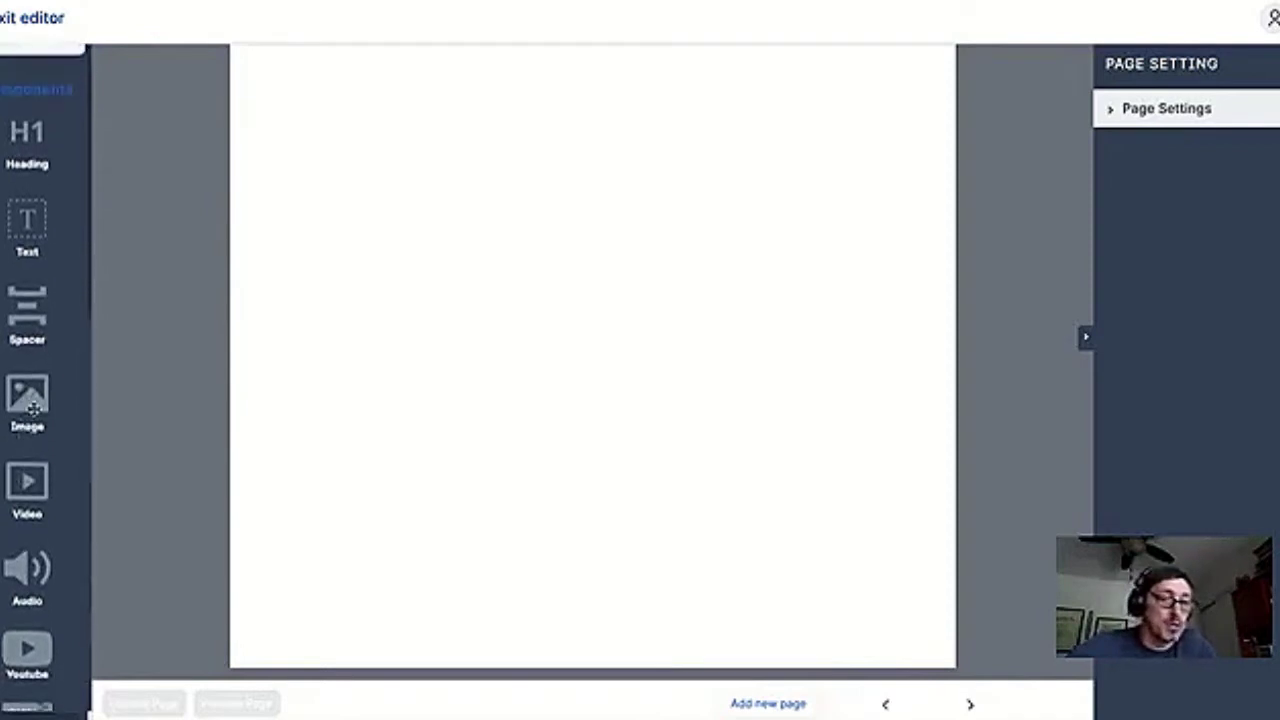
click(30, 396)
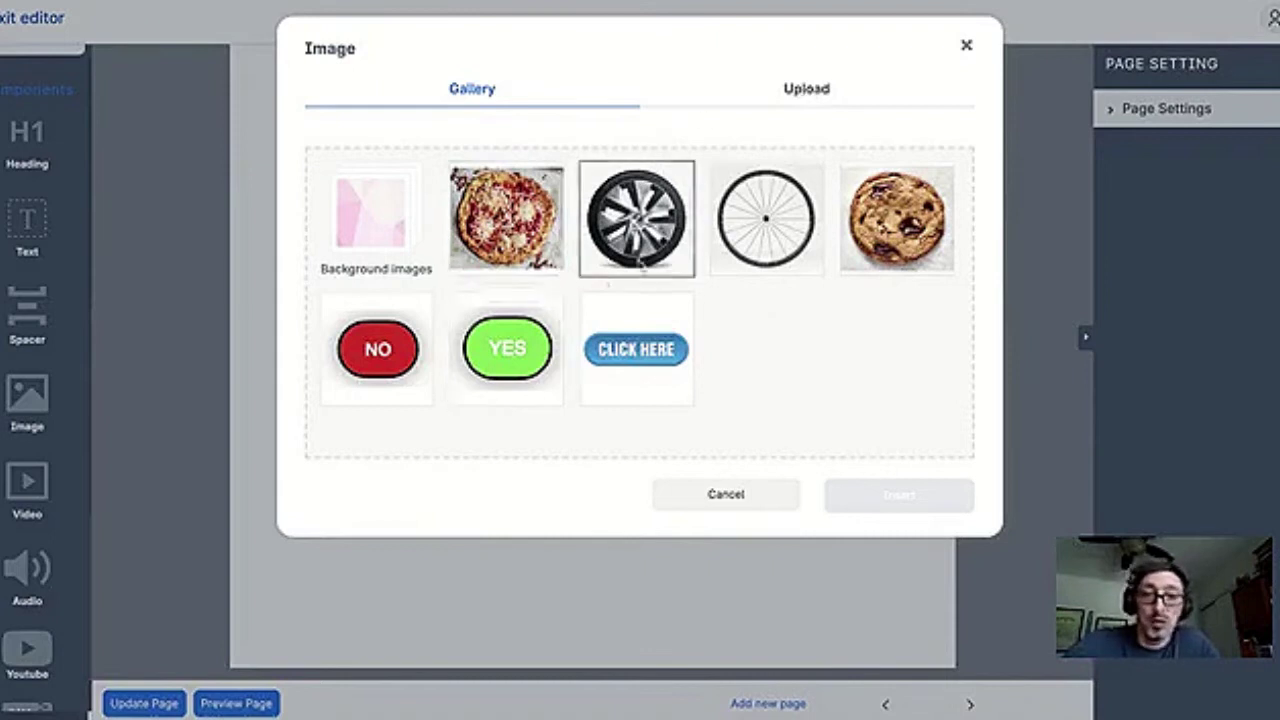
click(807, 92)
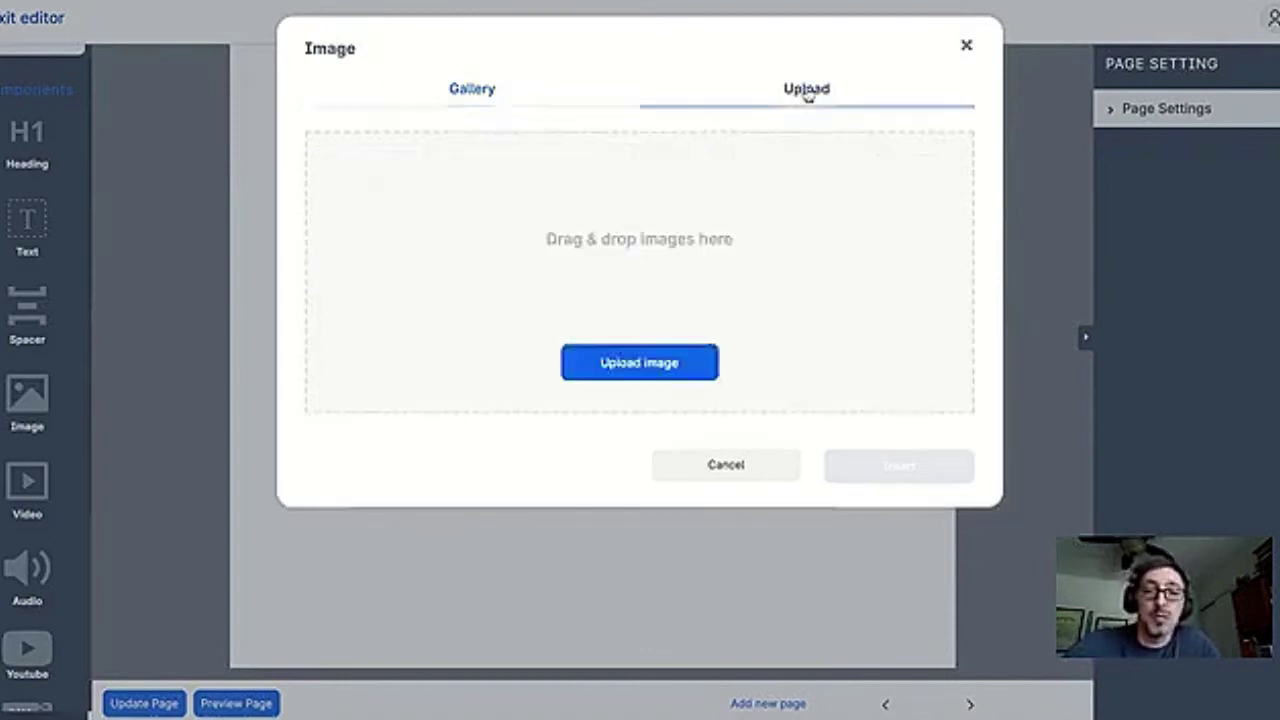
click(632, 366)
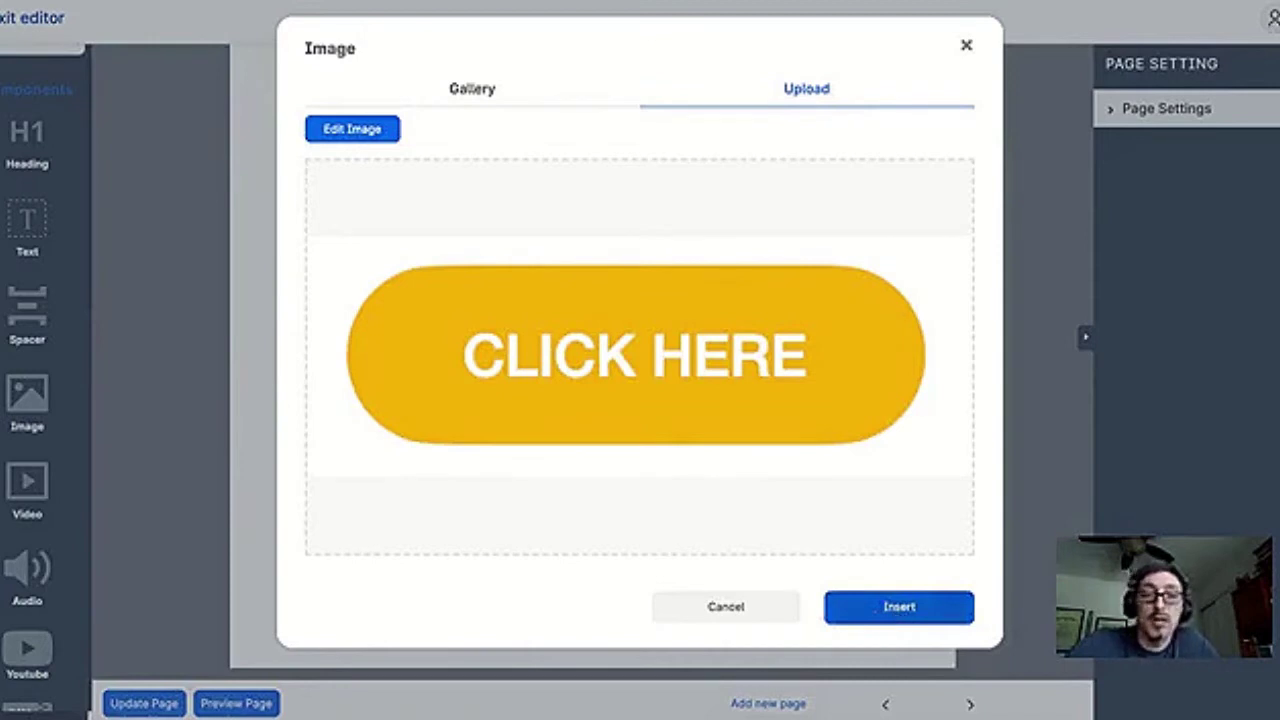
click(880, 607)
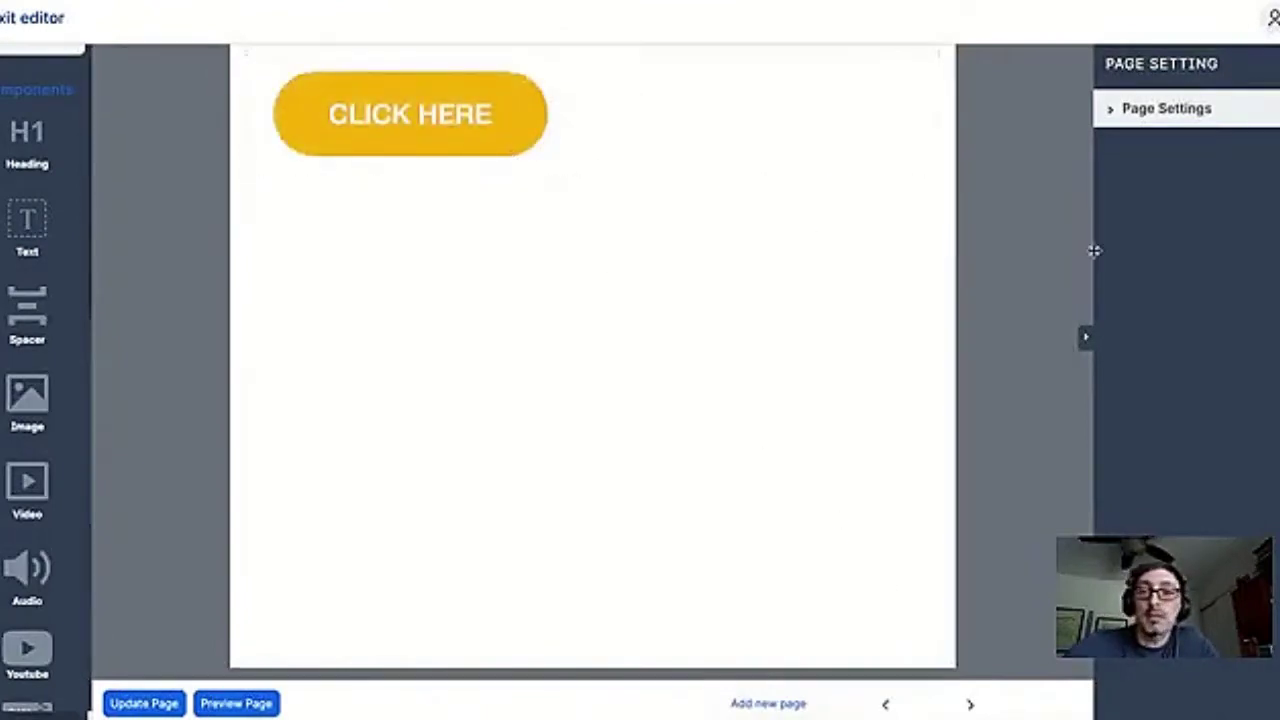
Set the page background to the plain light grey textured image from the gallery's Background images folder.
click(1112, 118)
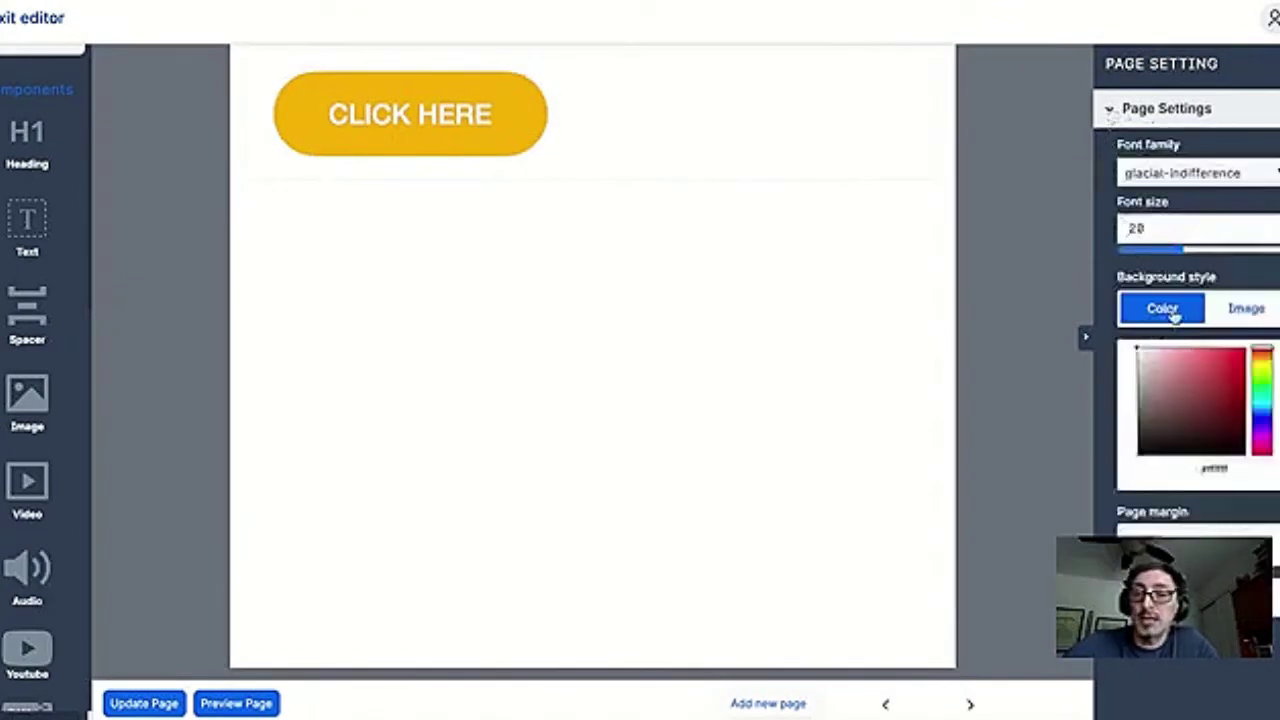
click(1248, 312)
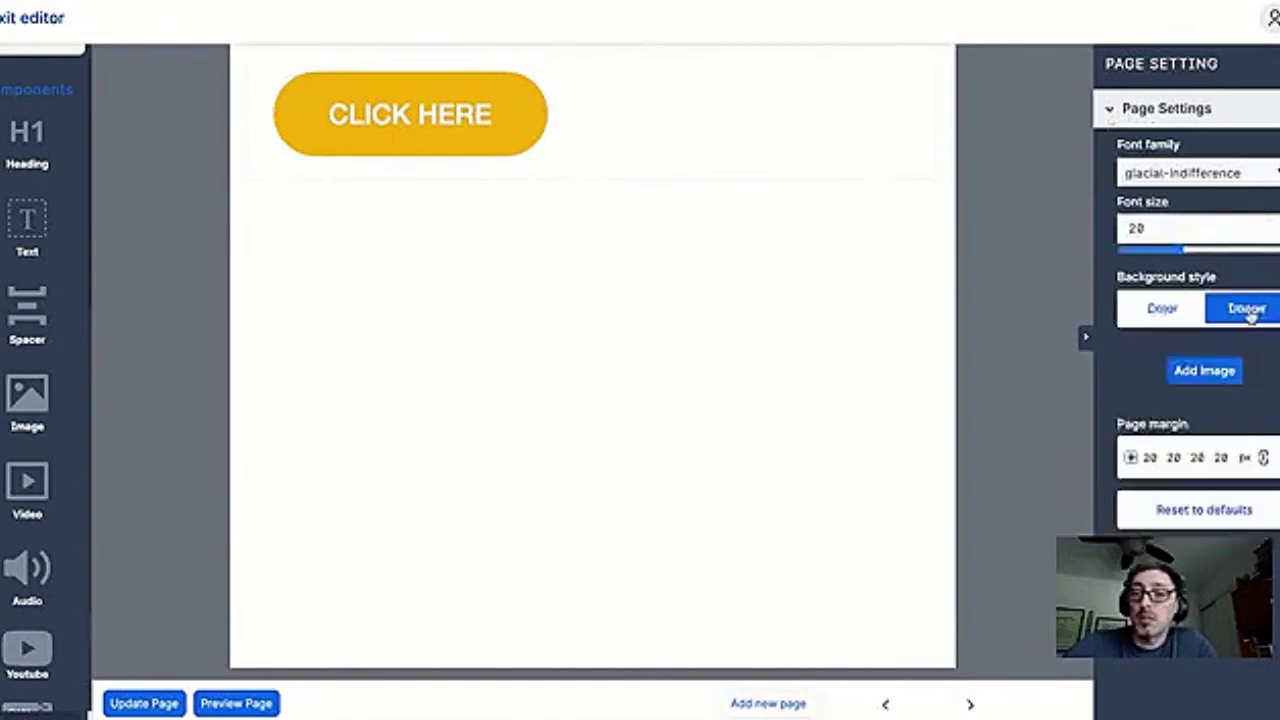
click(1211, 376)
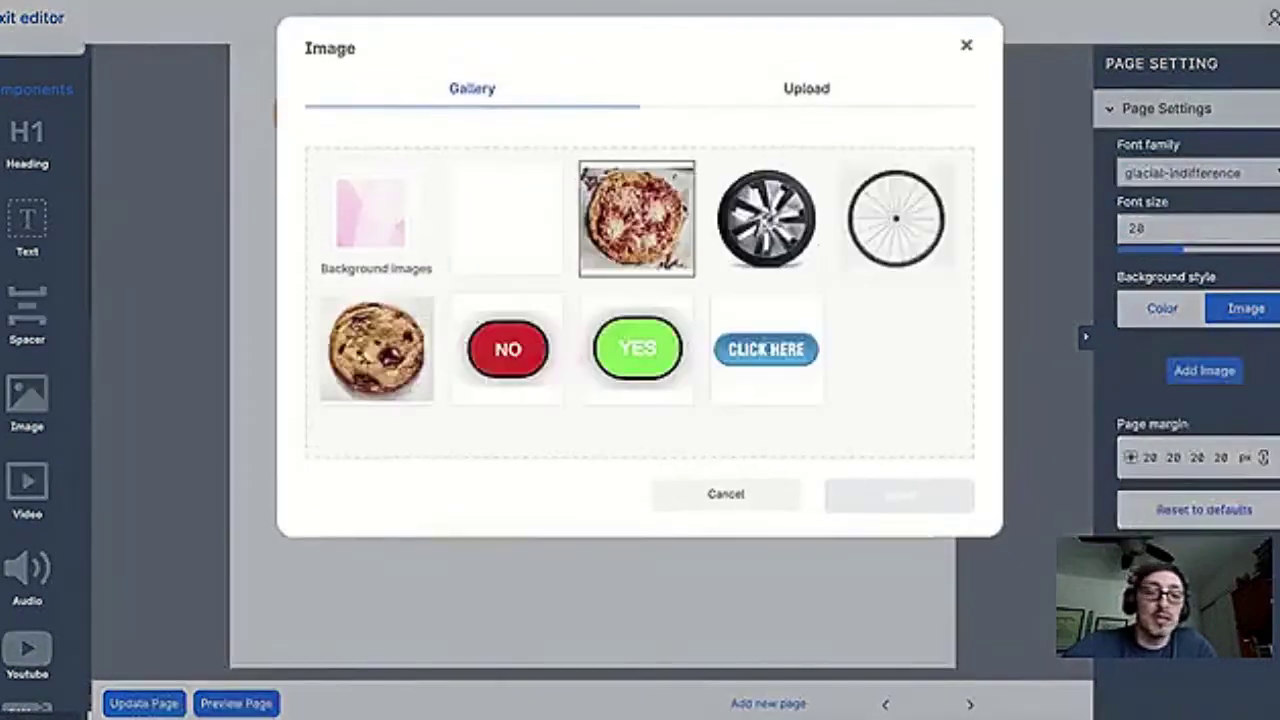
click(374, 197)
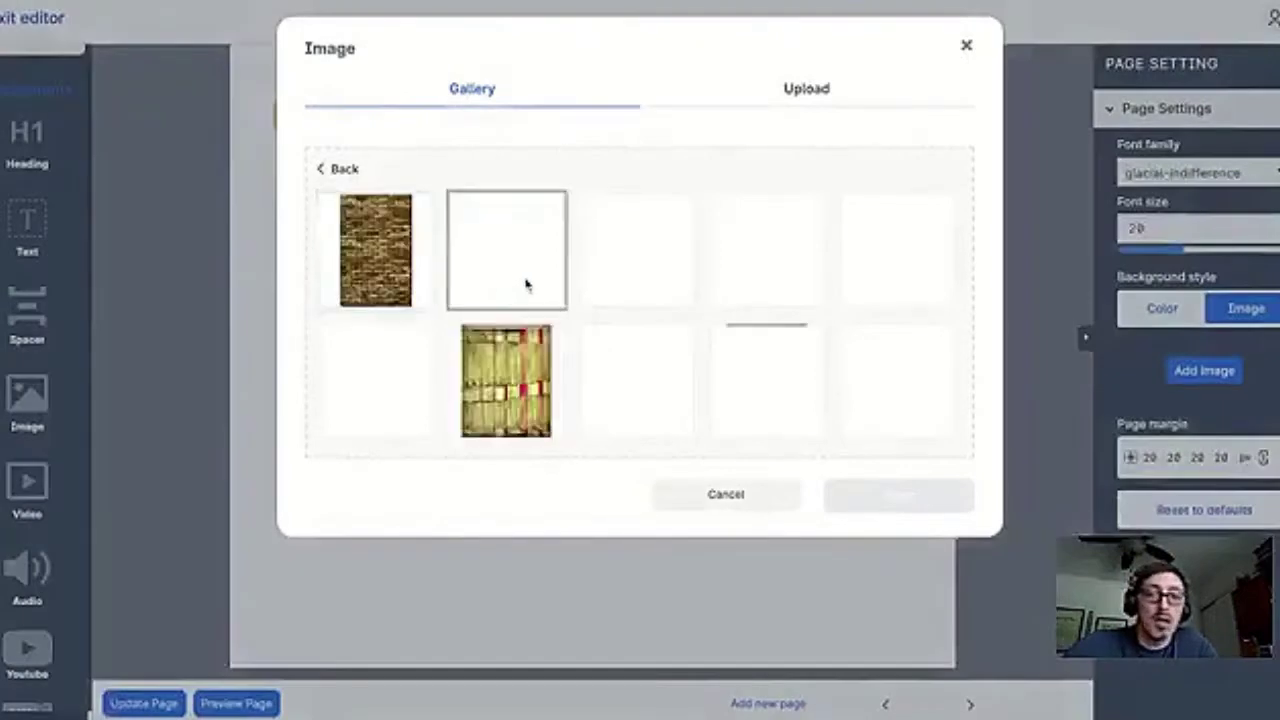
scroll(682, 290, down, 1)
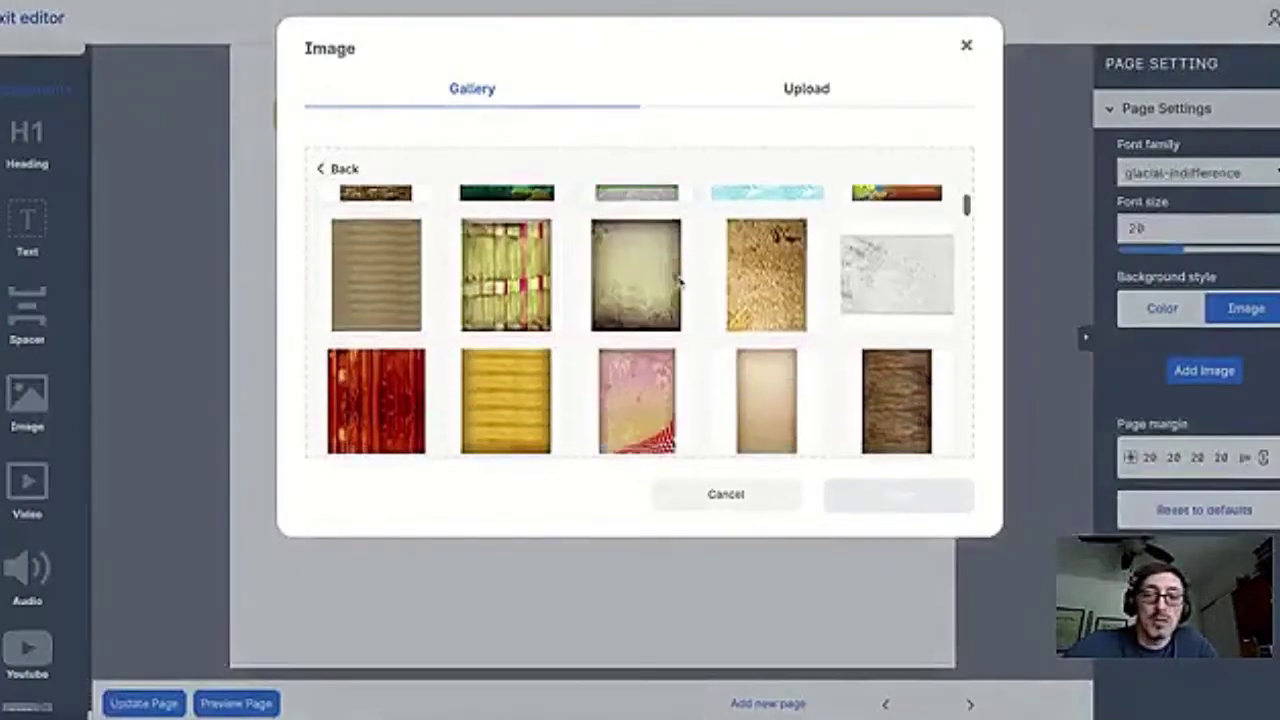
scroll(680, 284, down, 3)
scroll(636, 200, down, 3)
scroll(636, 290, down, 3)
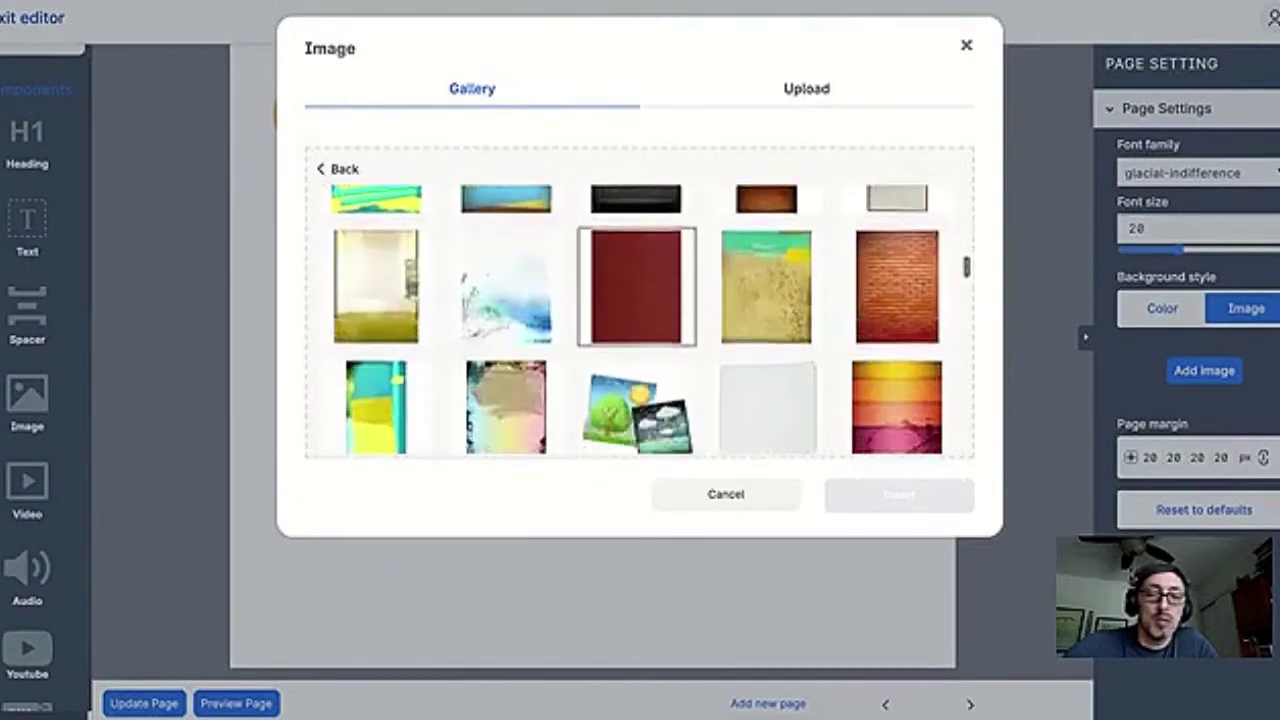
scroll(636, 290, down, 3)
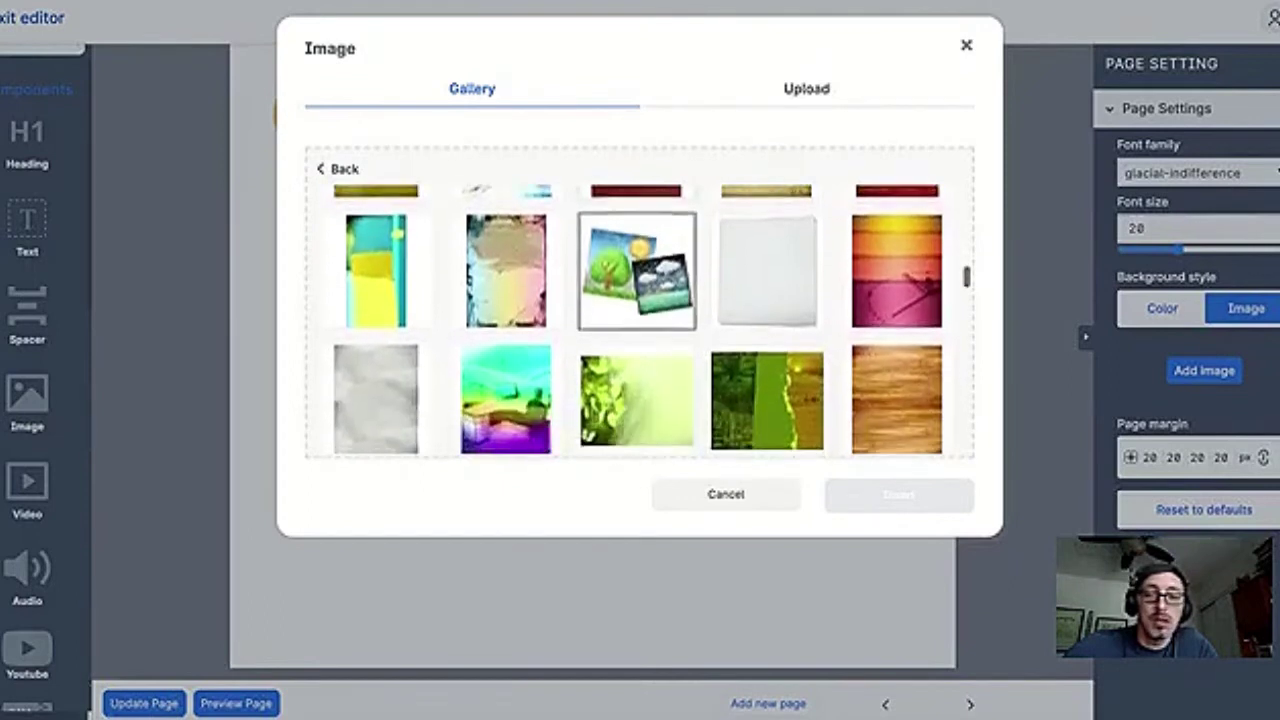
scroll(651, 321, down, 1)
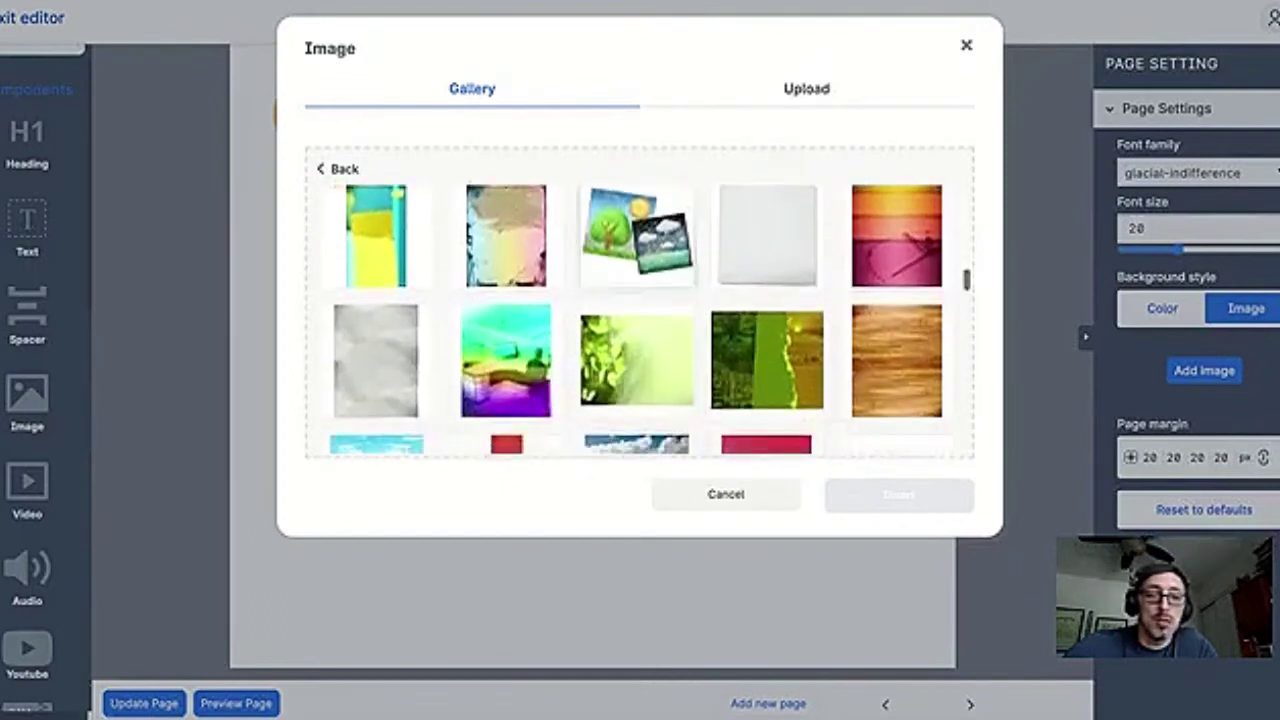
click(772, 250)
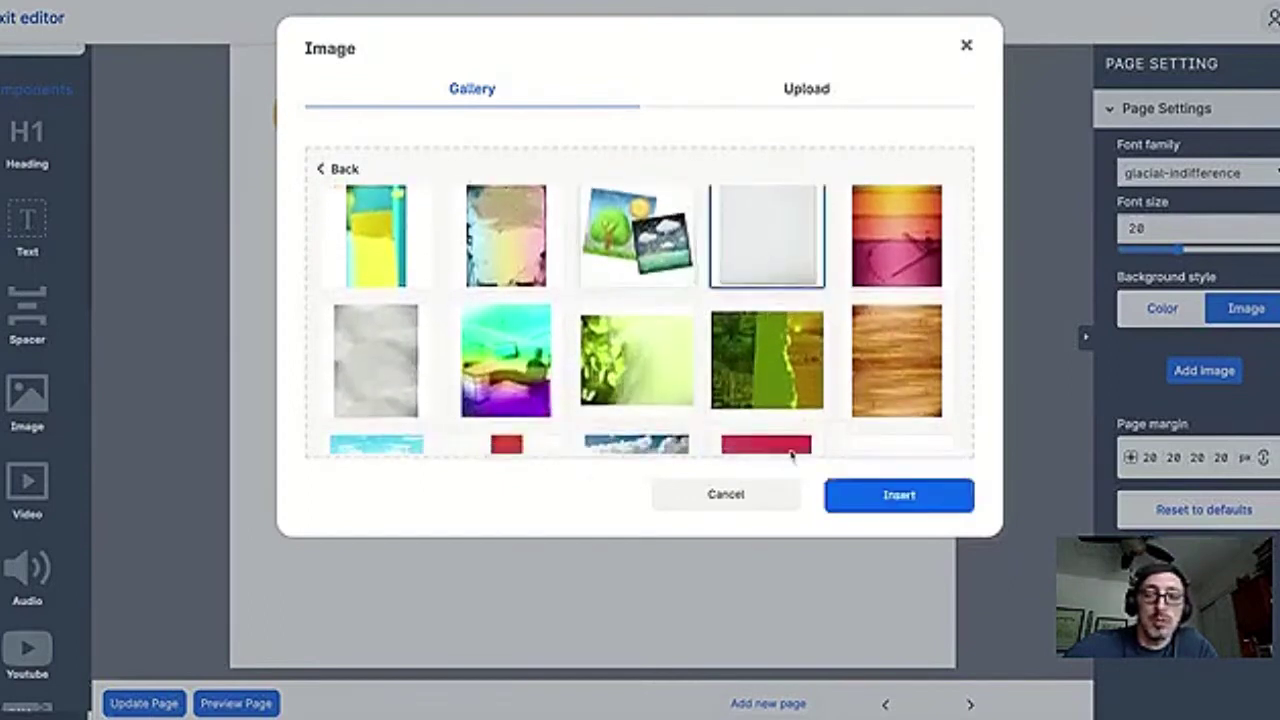
click(899, 497)
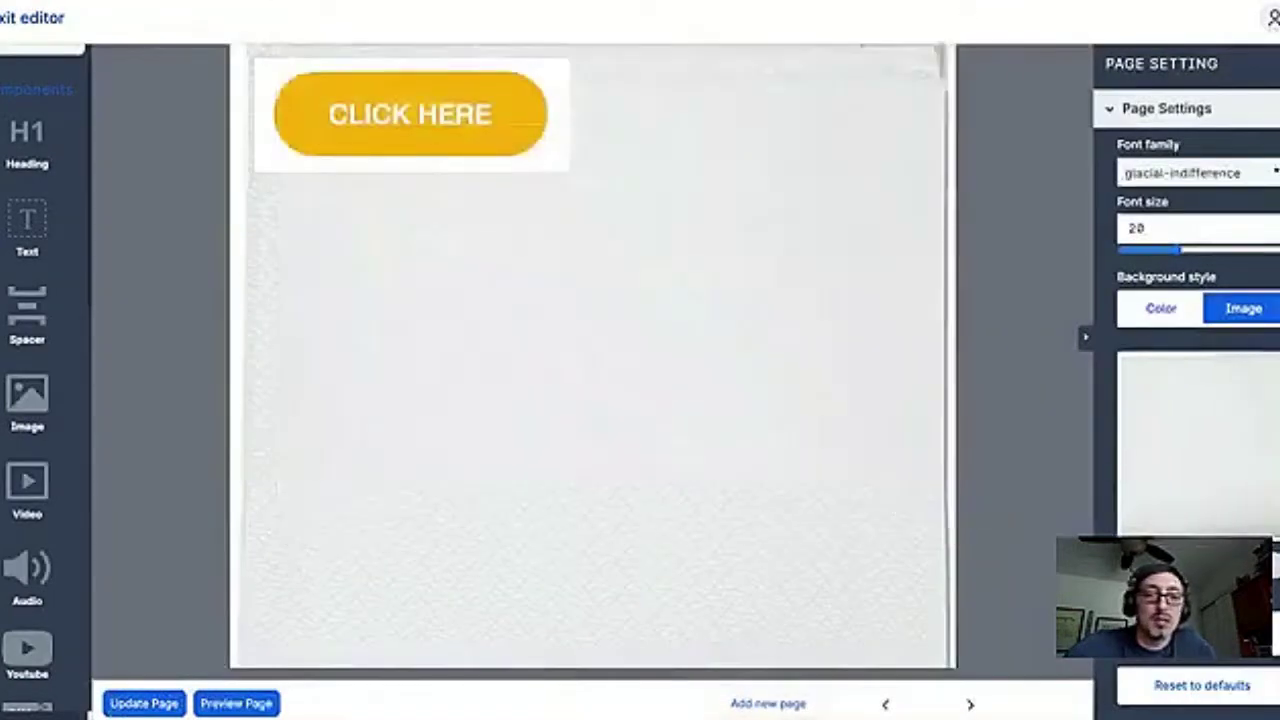
Open the yellow button image's link settings, try the external popup option, and enable Show in new window instead.
click(400, 127)
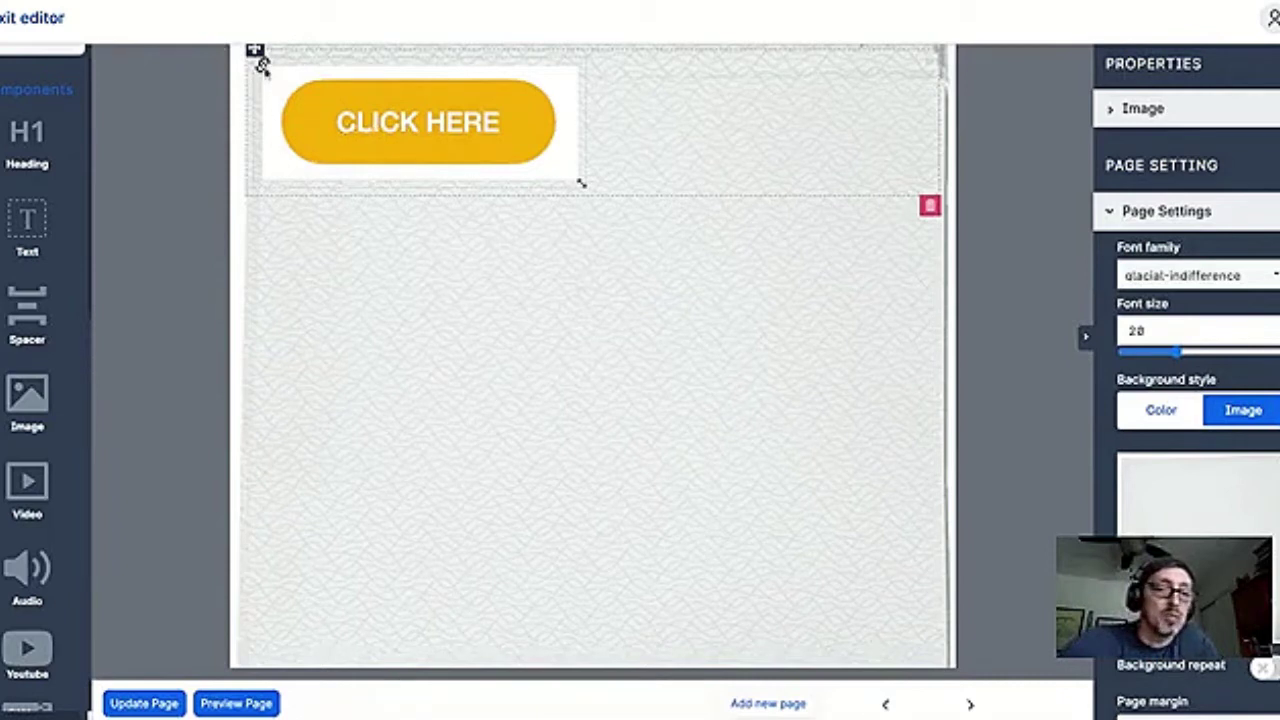
click(262, 65)
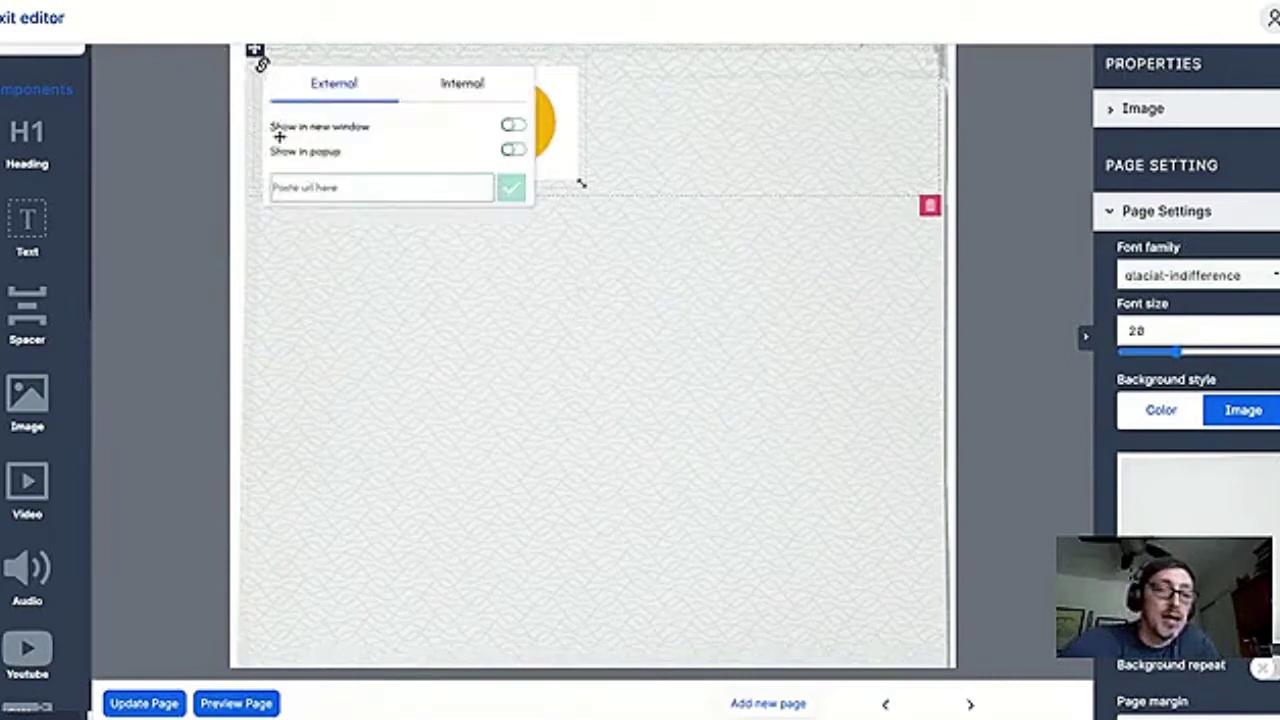
click(306, 190)
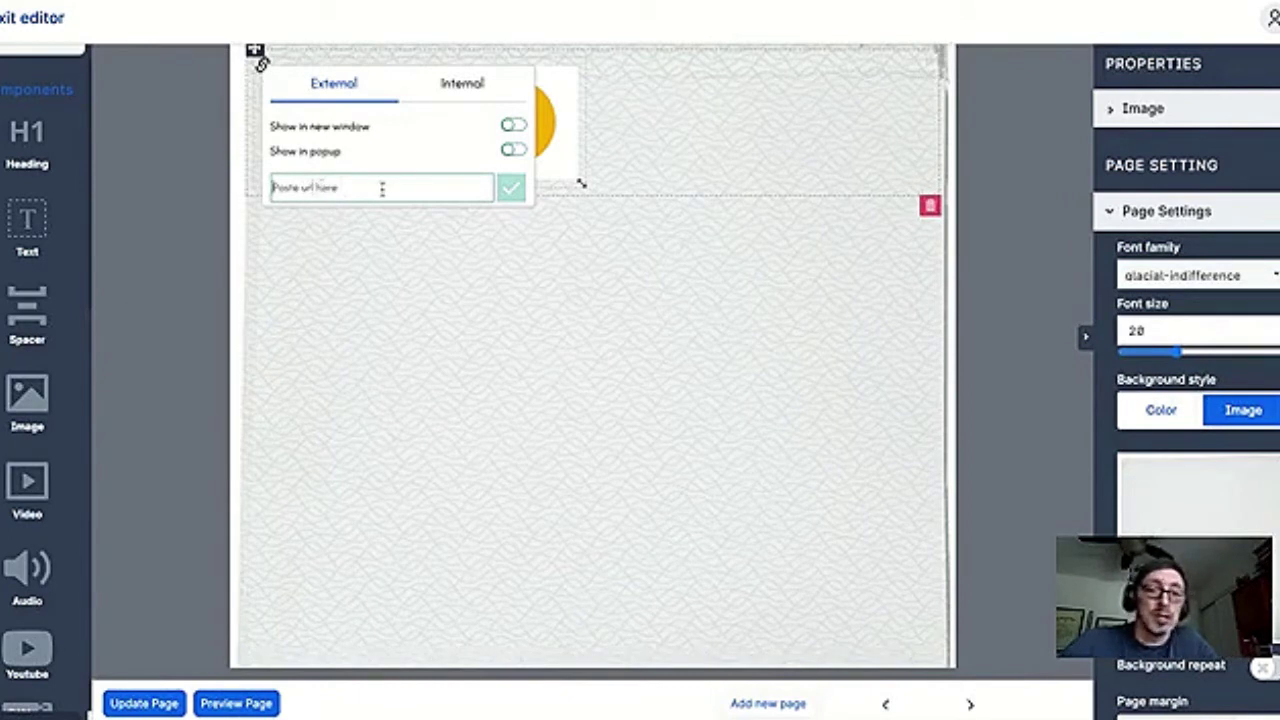
click(517, 153)
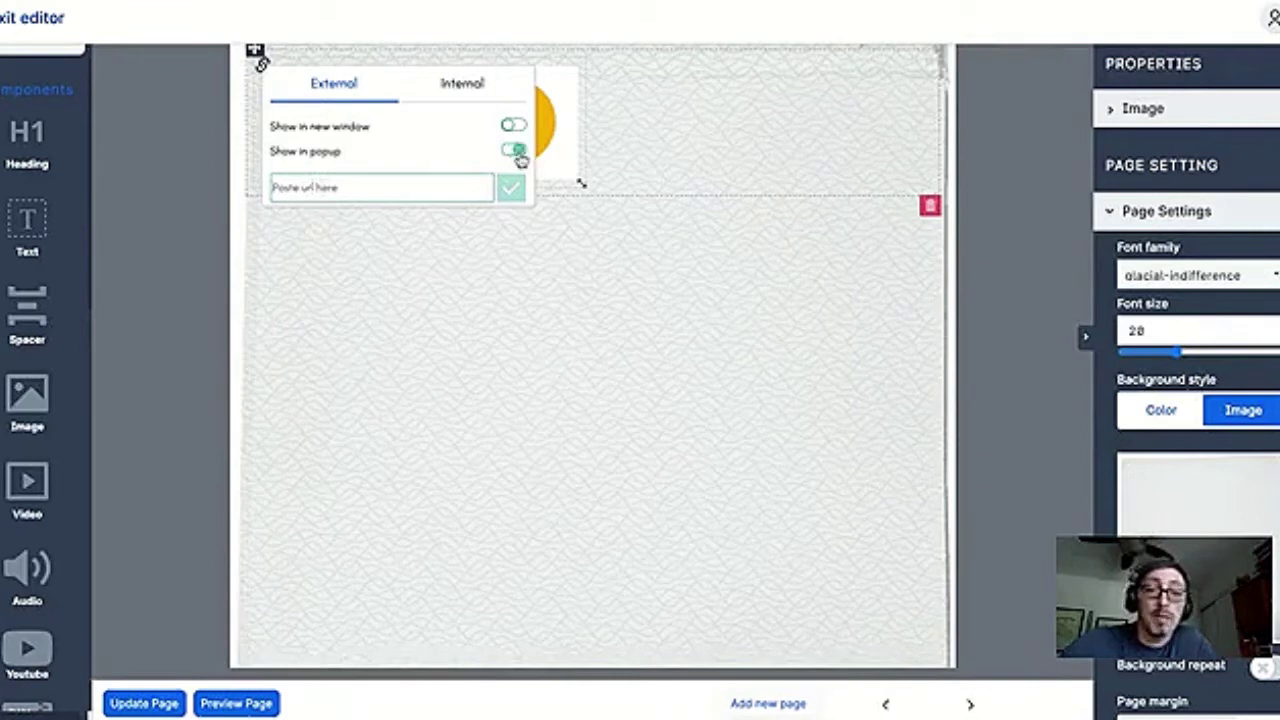
click(515, 152)
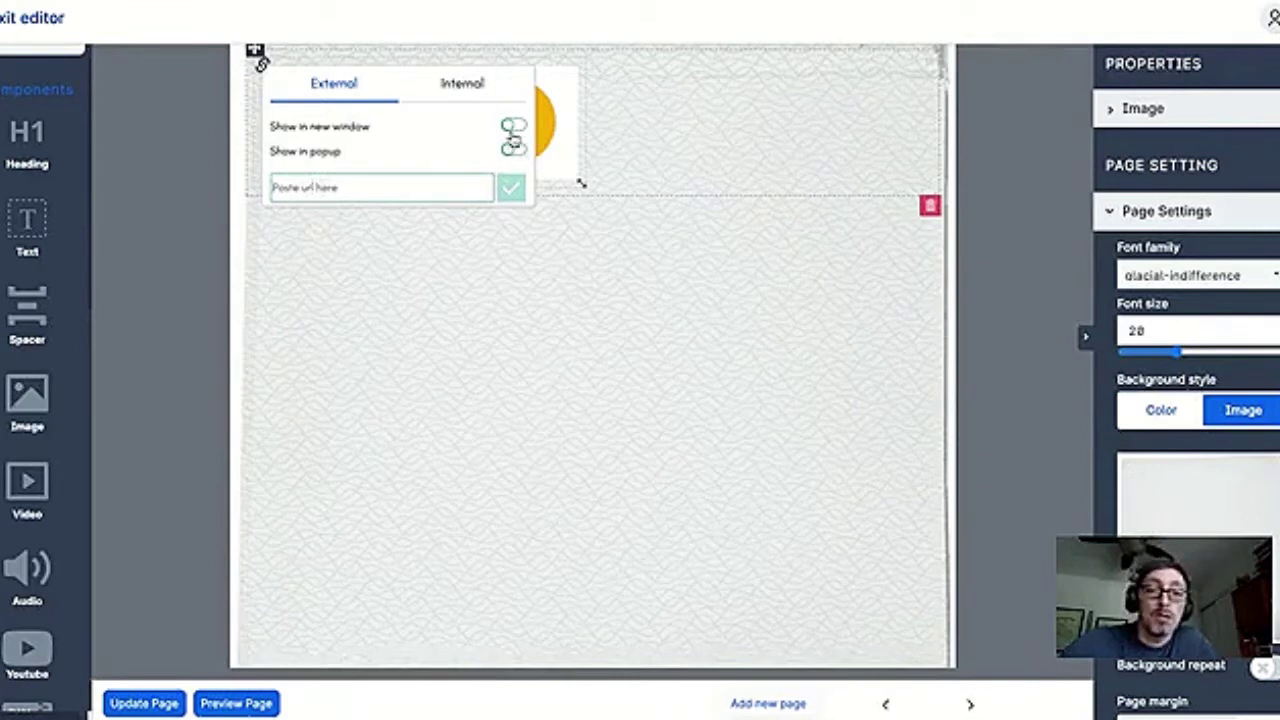
click(517, 128)
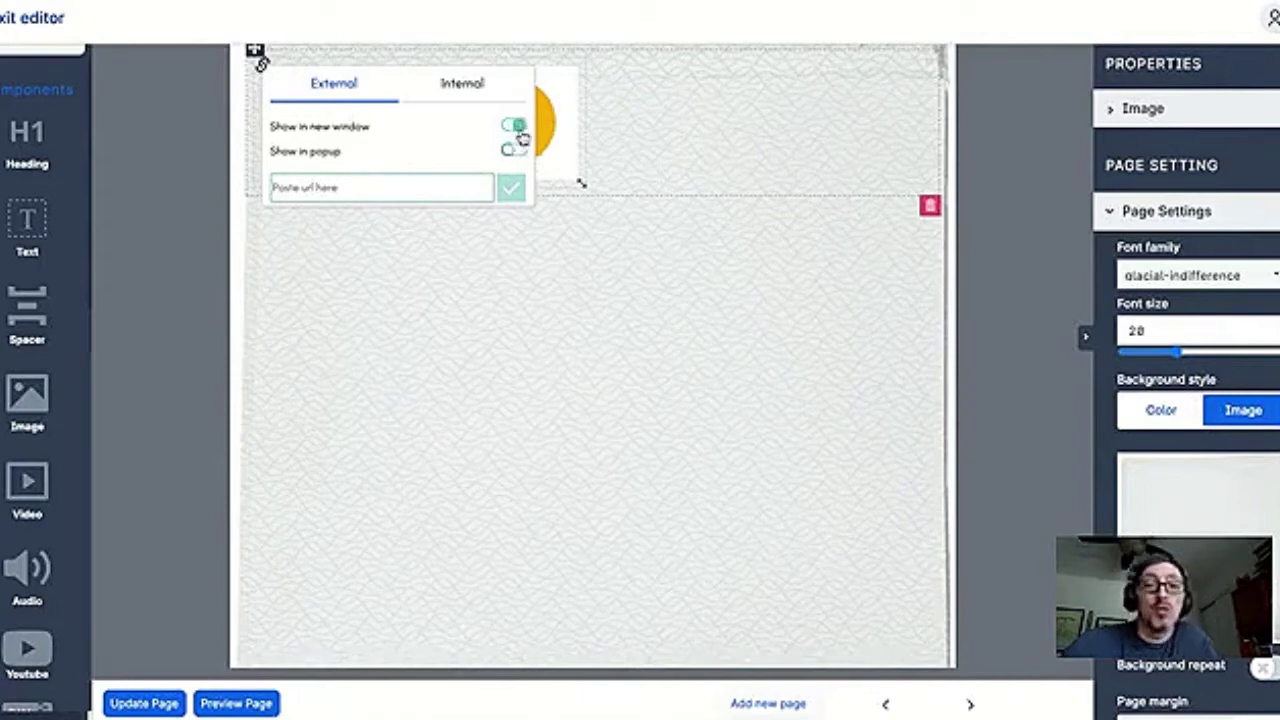
click(354, 187)
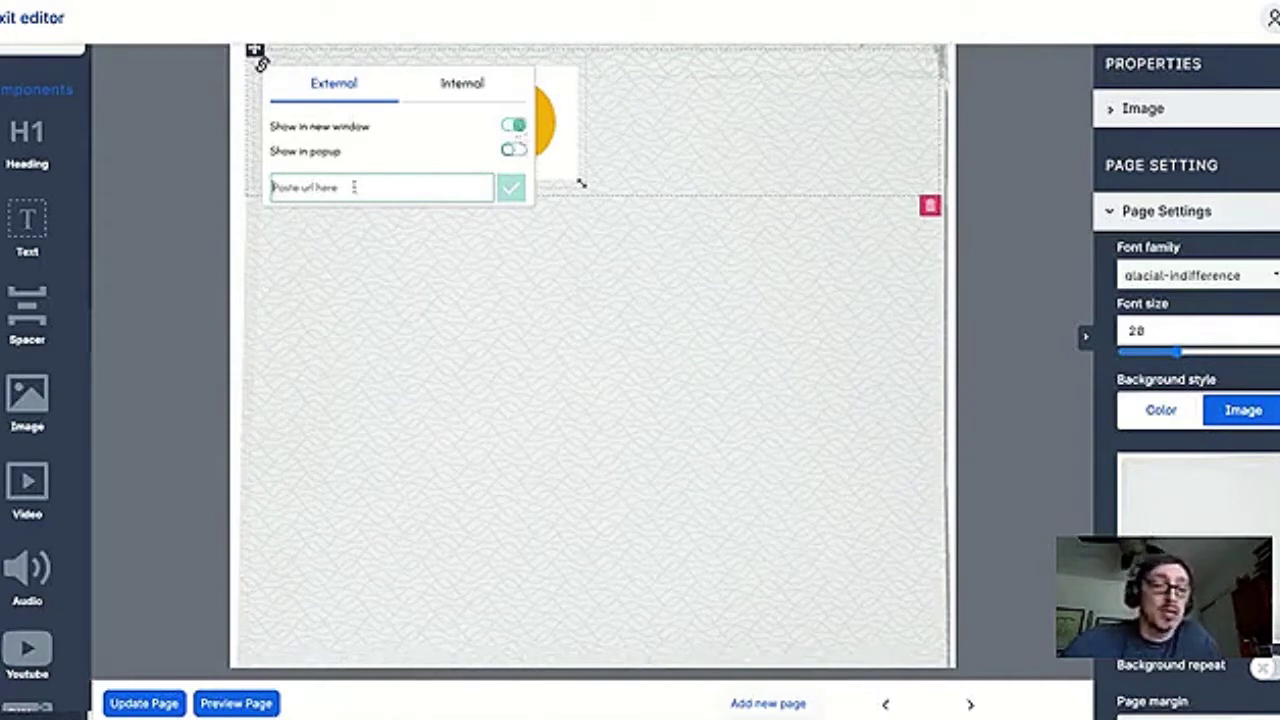
Link the yellow button image to the internal page Using Images for Buttons.
click(466, 88)
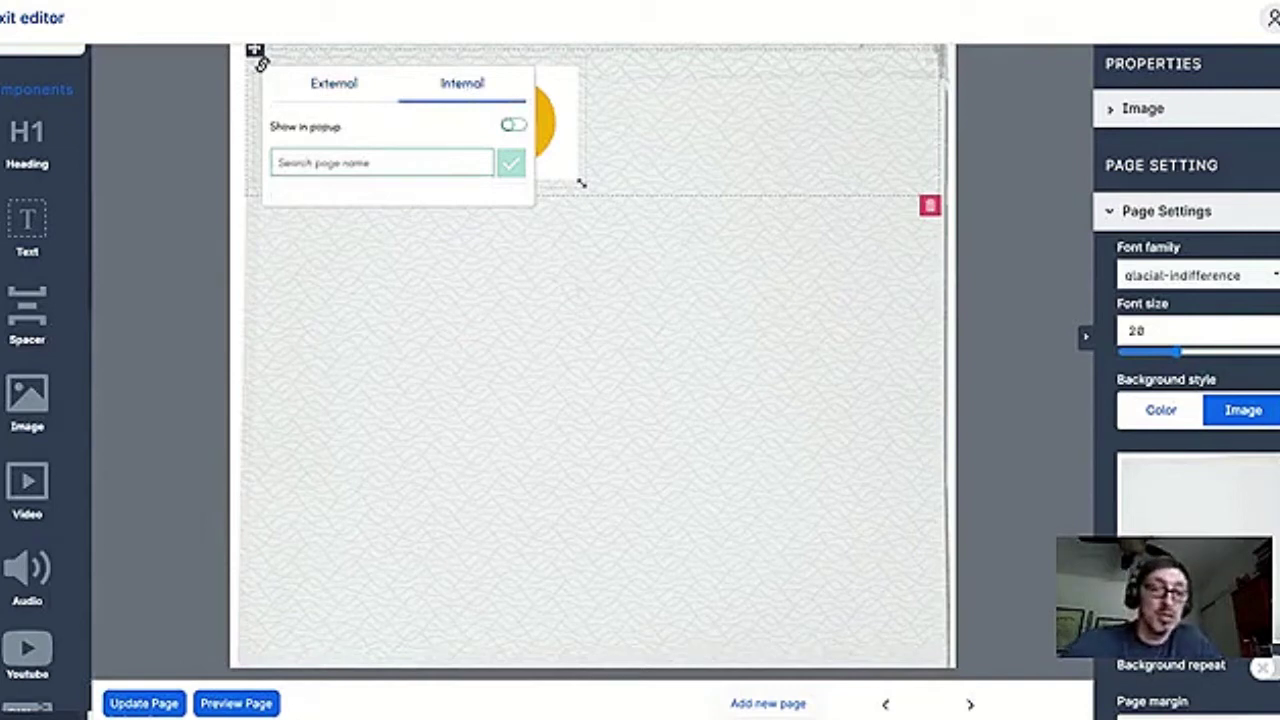
click(382, 166)
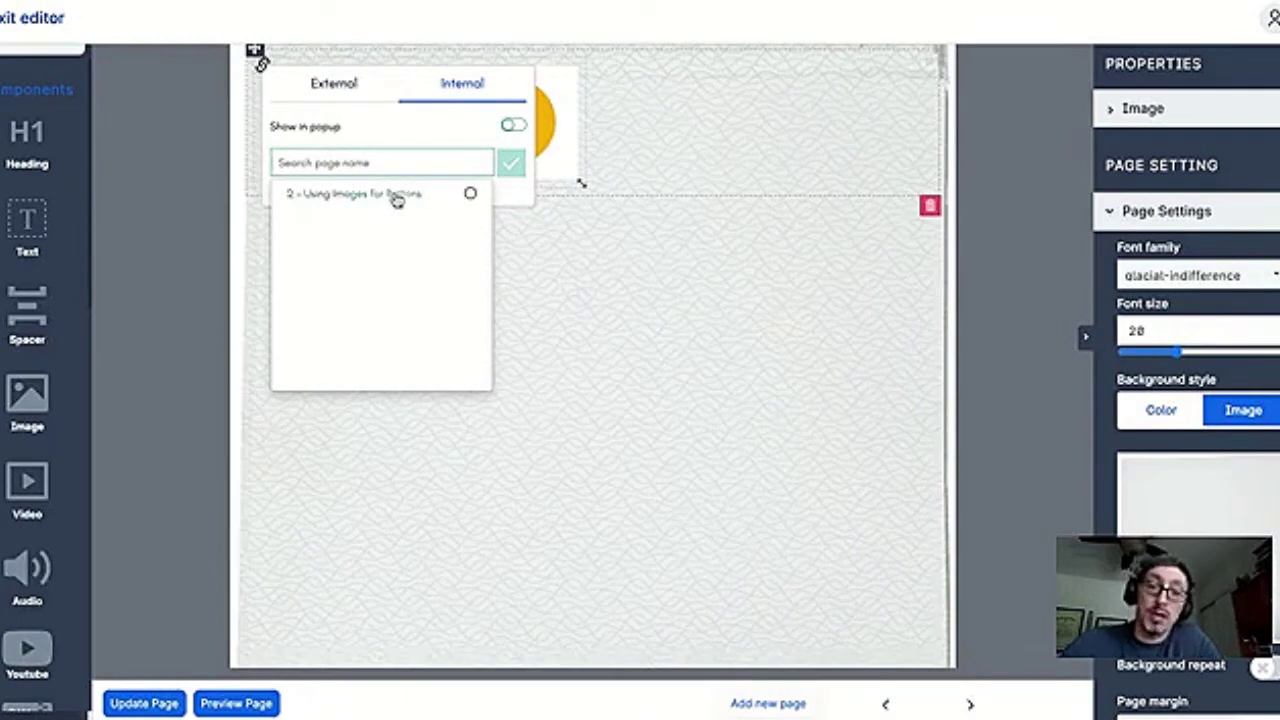
click(470, 195)
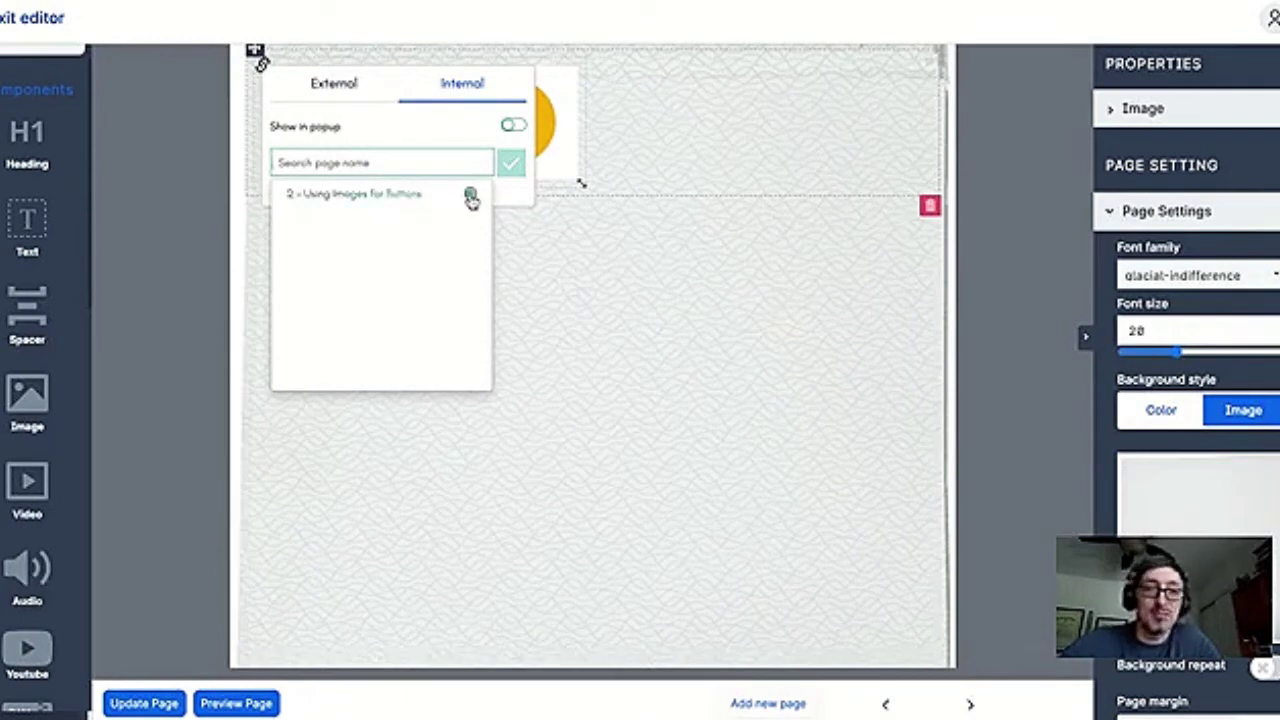
click(471, 197)
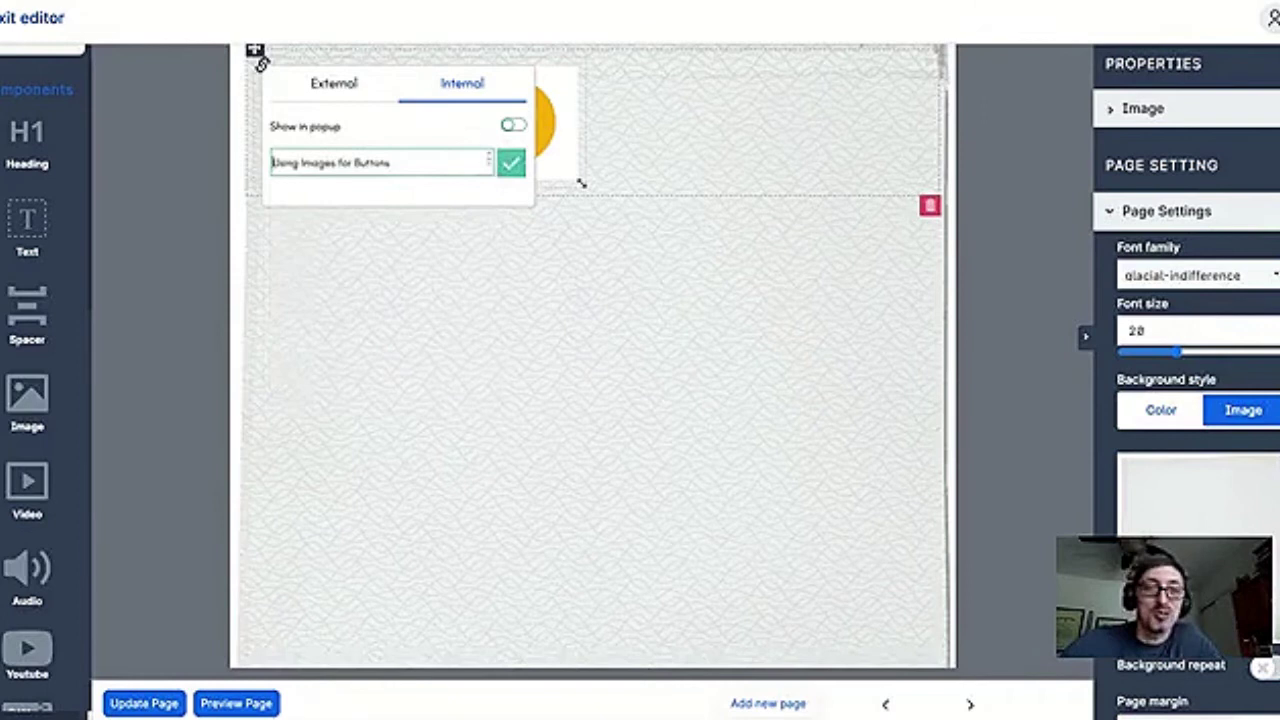
click(511, 165)
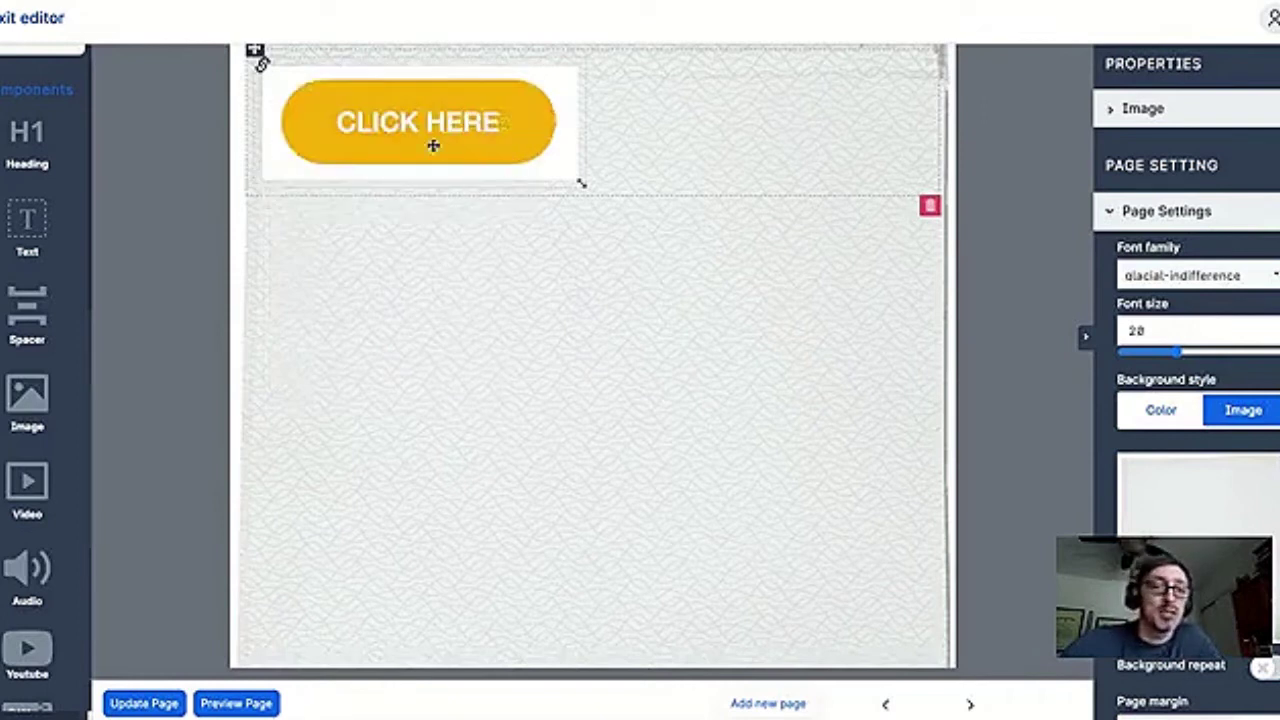
Shrink the yellow button image to about half its width, try center and right alignment, and align it left.
drag(581, 183, 412, 122)
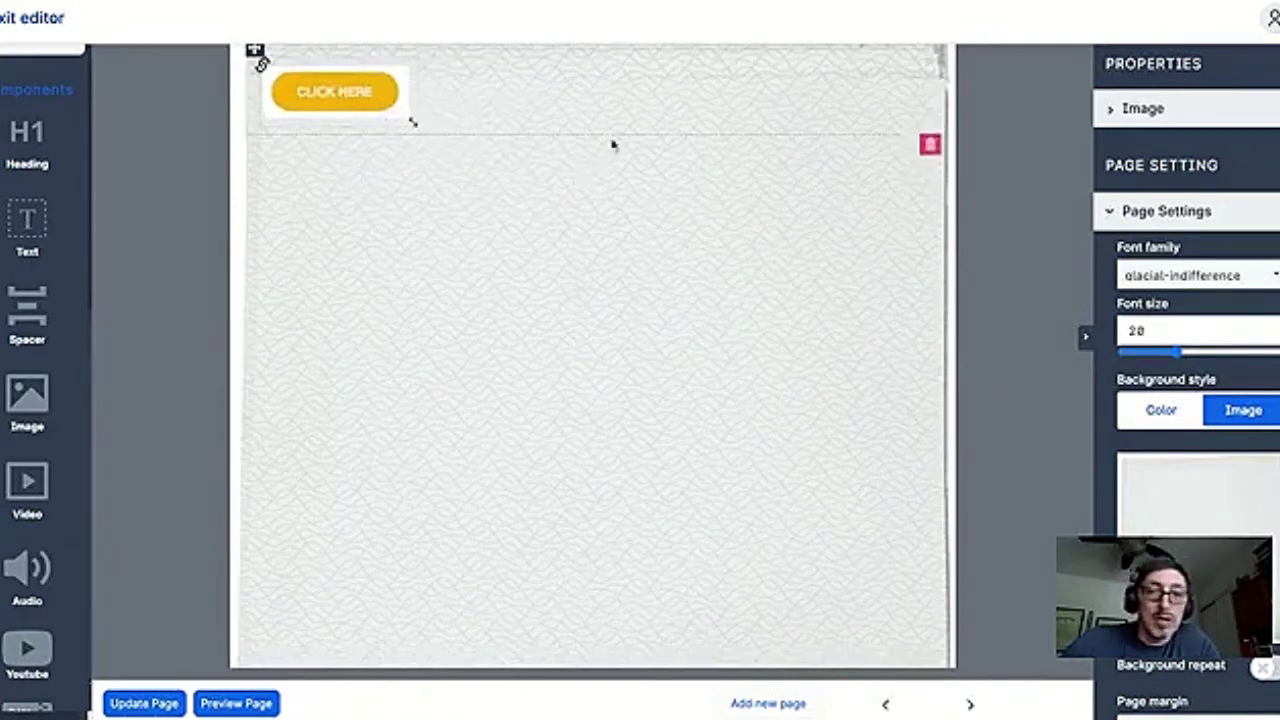
click(1112, 112)
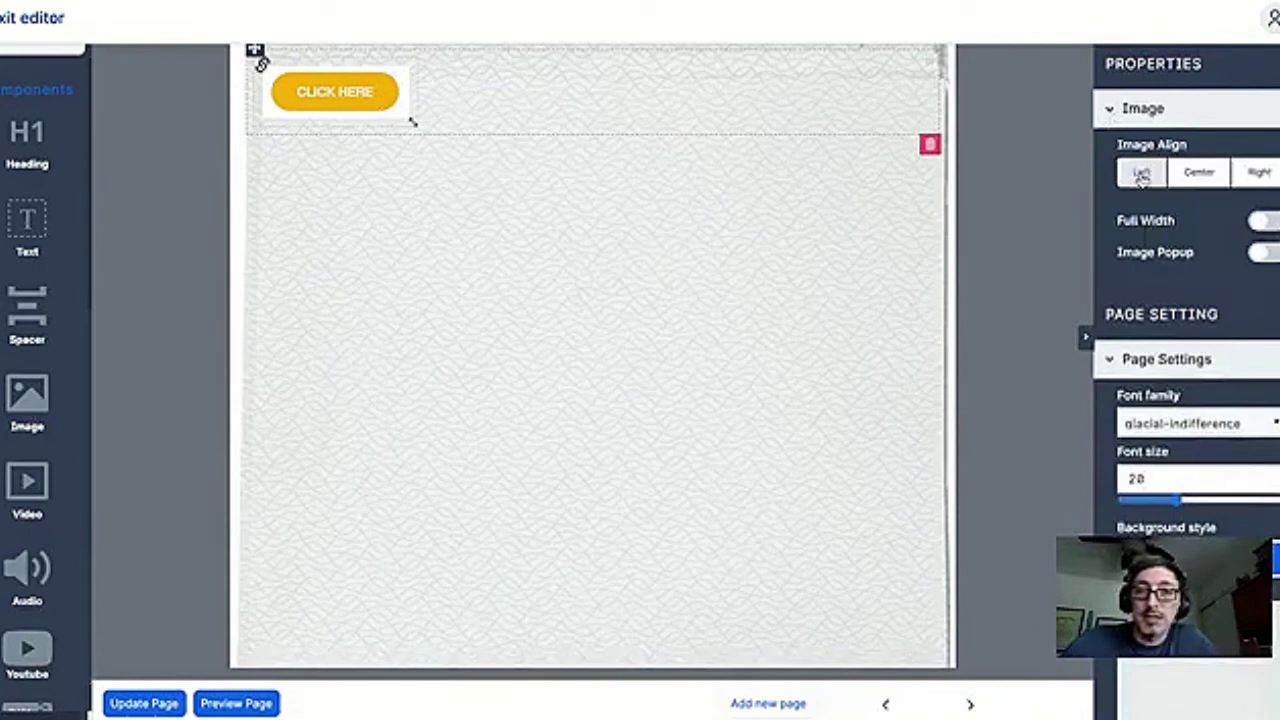
click(1199, 172)
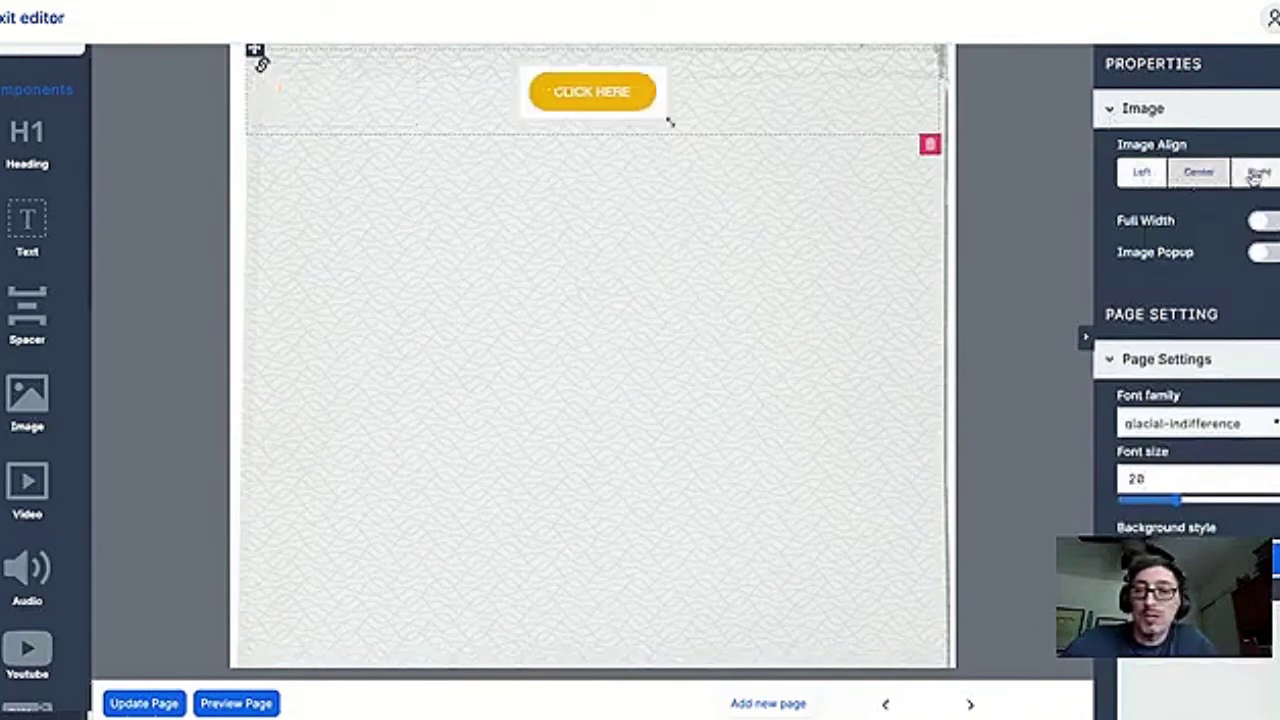
click(1256, 174)
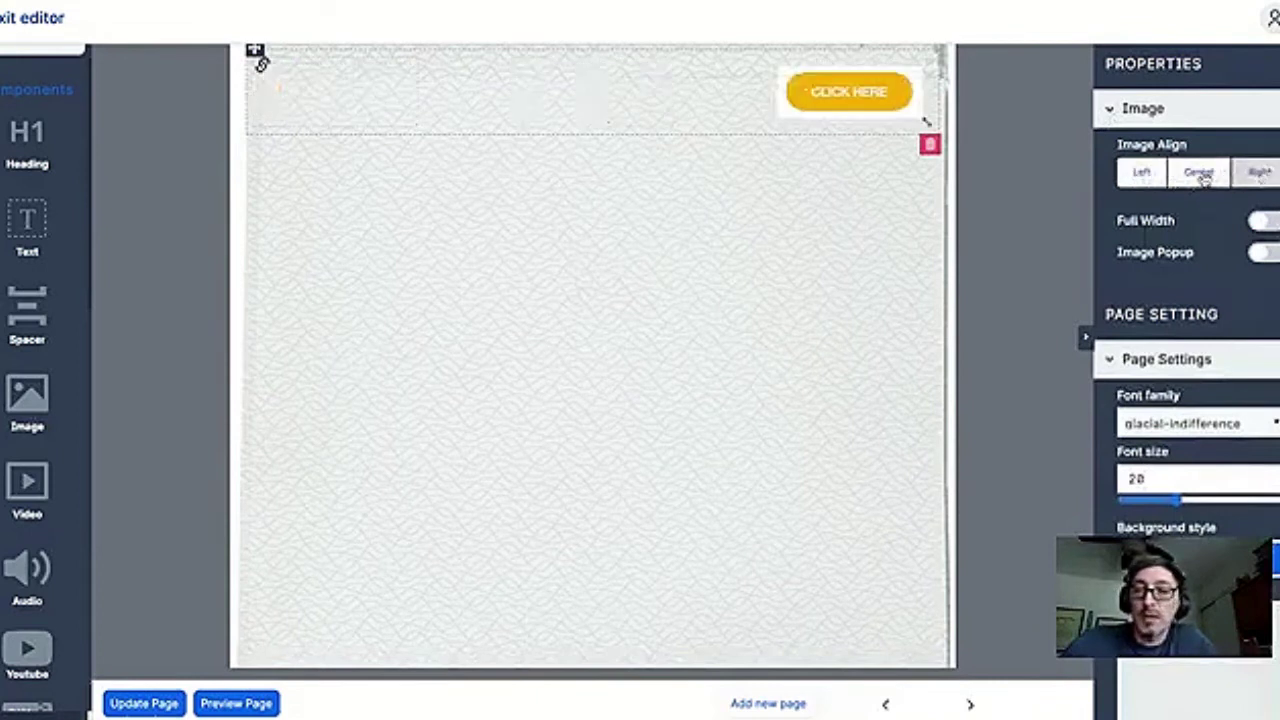
click(1142, 173)
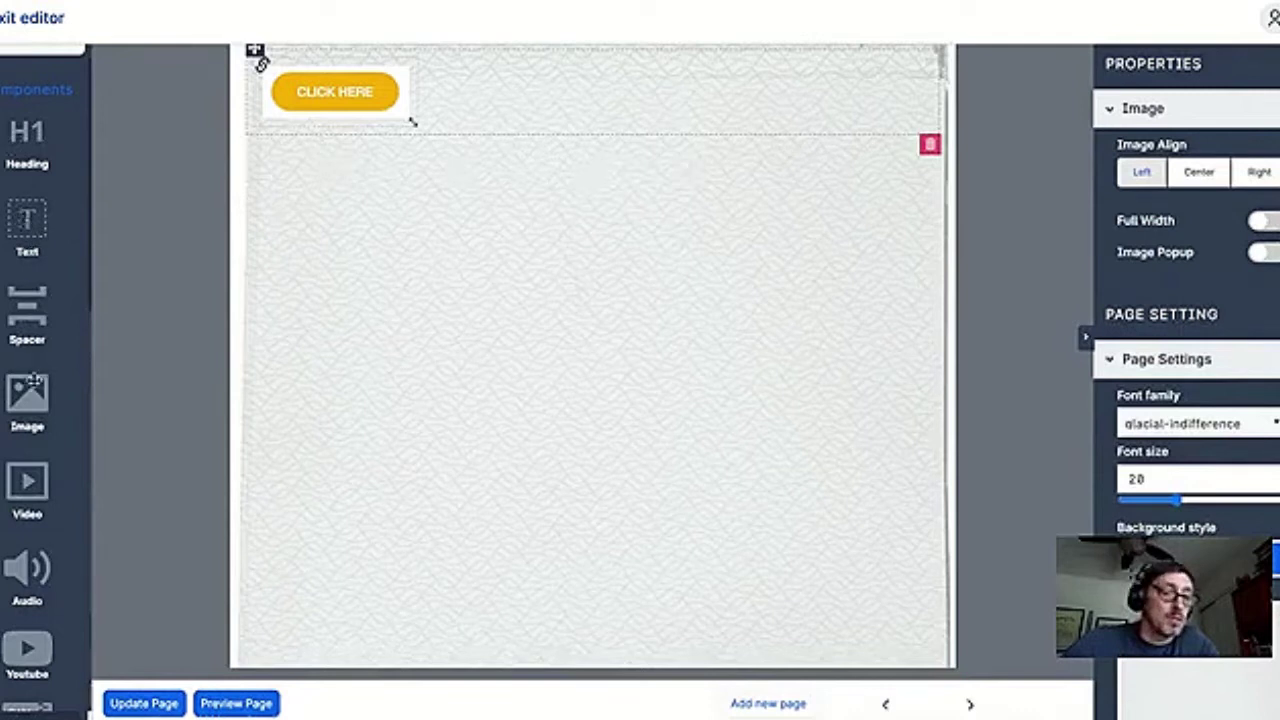
Insert the blue CLICK HERE button image from the gallery below the yellow button.
drag(32, 392, 33, 393)
drag(412, 121, 411, 123)
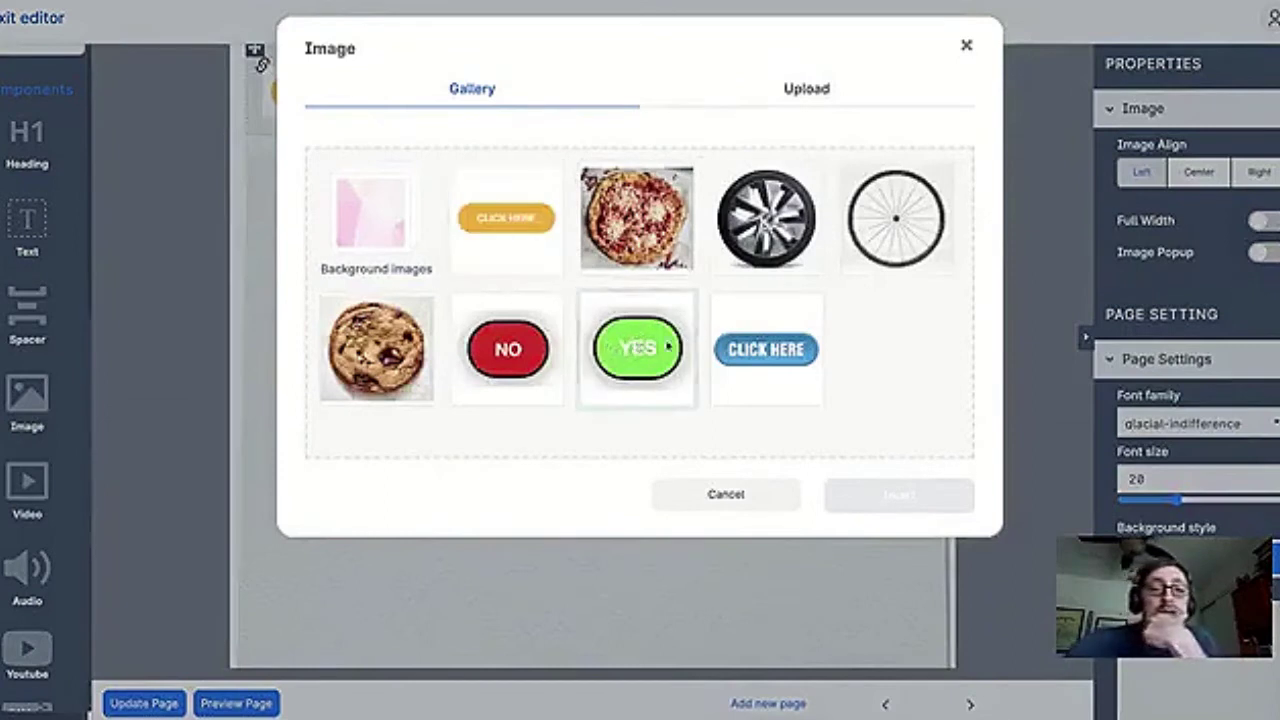
click(778, 354)
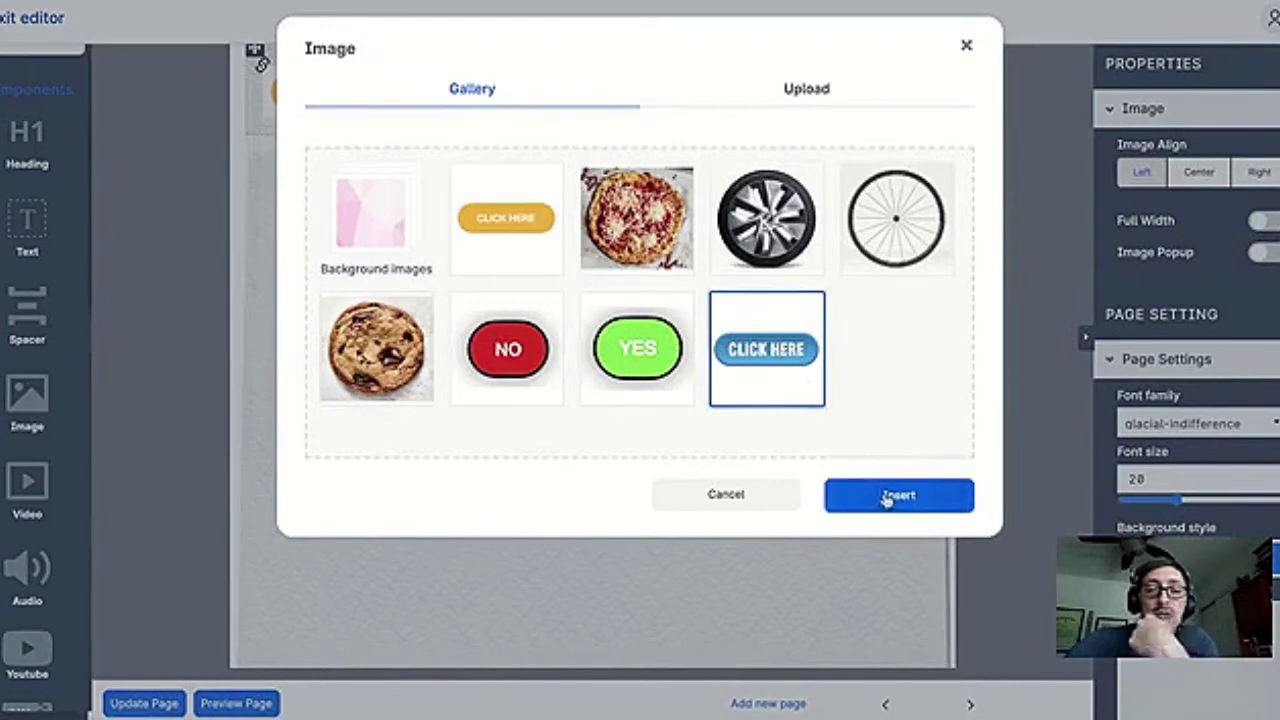
click(890, 497)
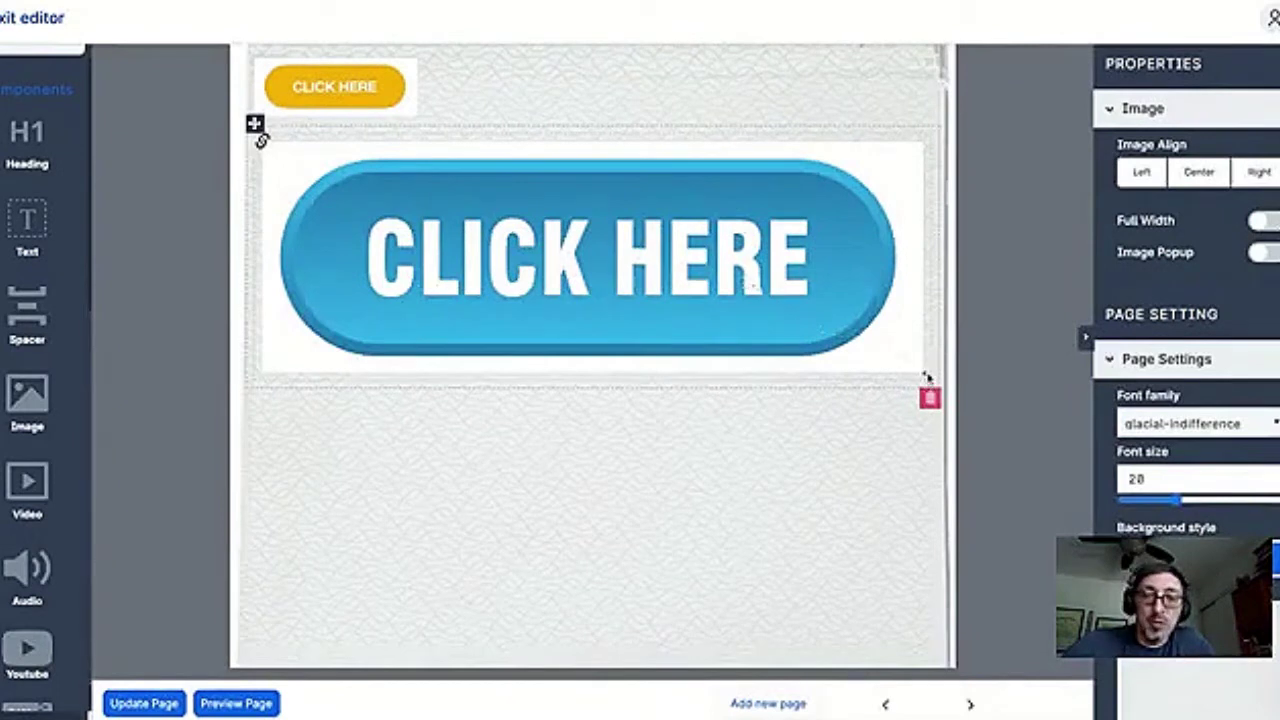
Shrink the blue CLICK HERE image to less than half its width and check its external and internal link options.
drag(926, 374, 547, 244)
drag(643, 277, 548, 244)
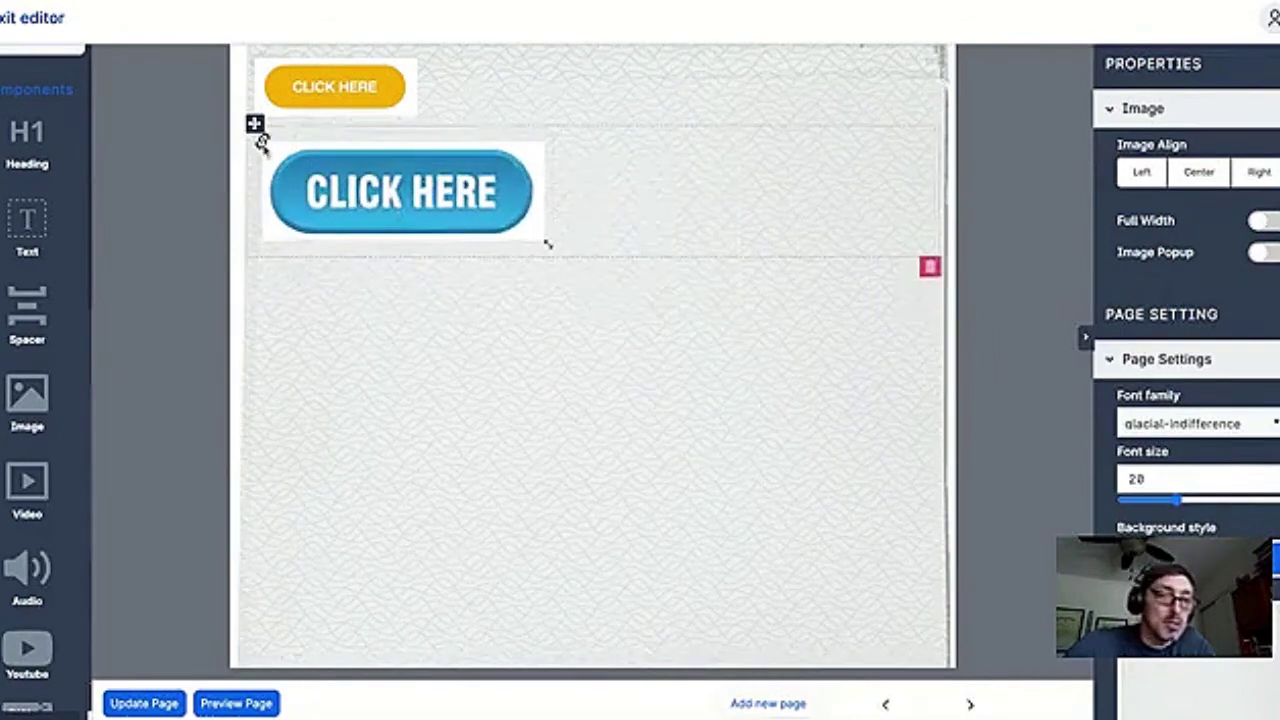
click(261, 141)
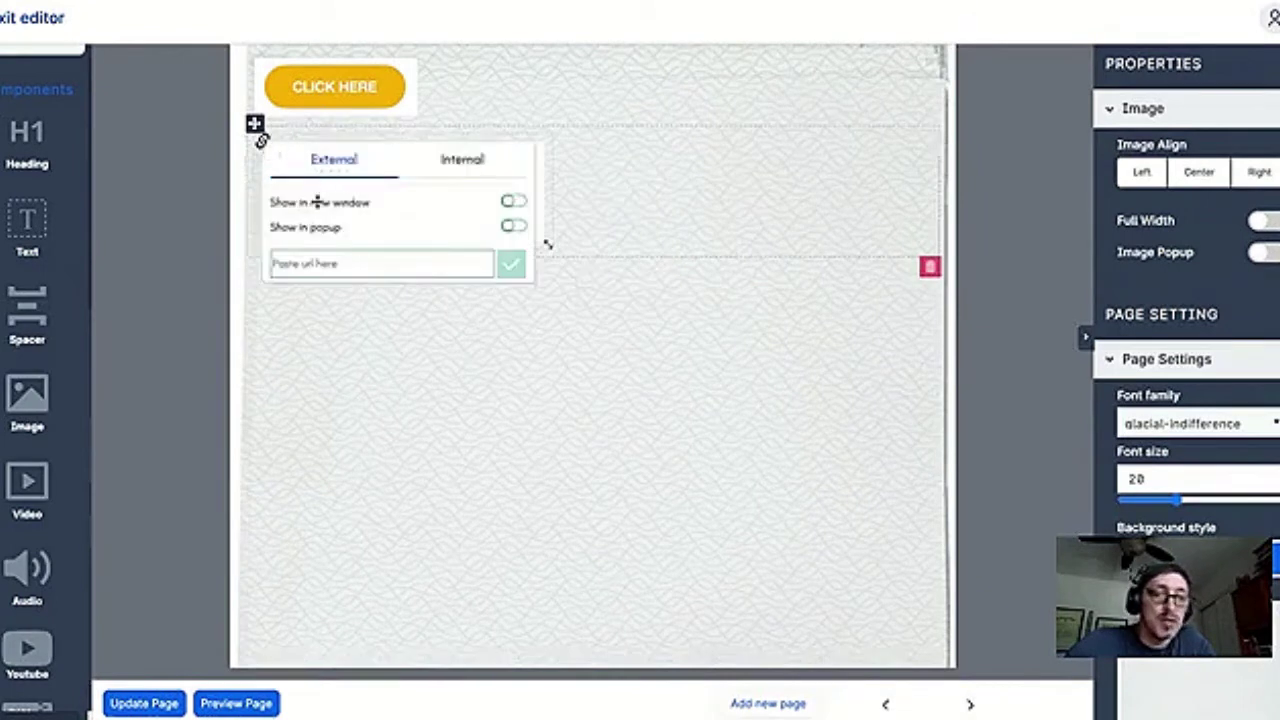
click(461, 165)
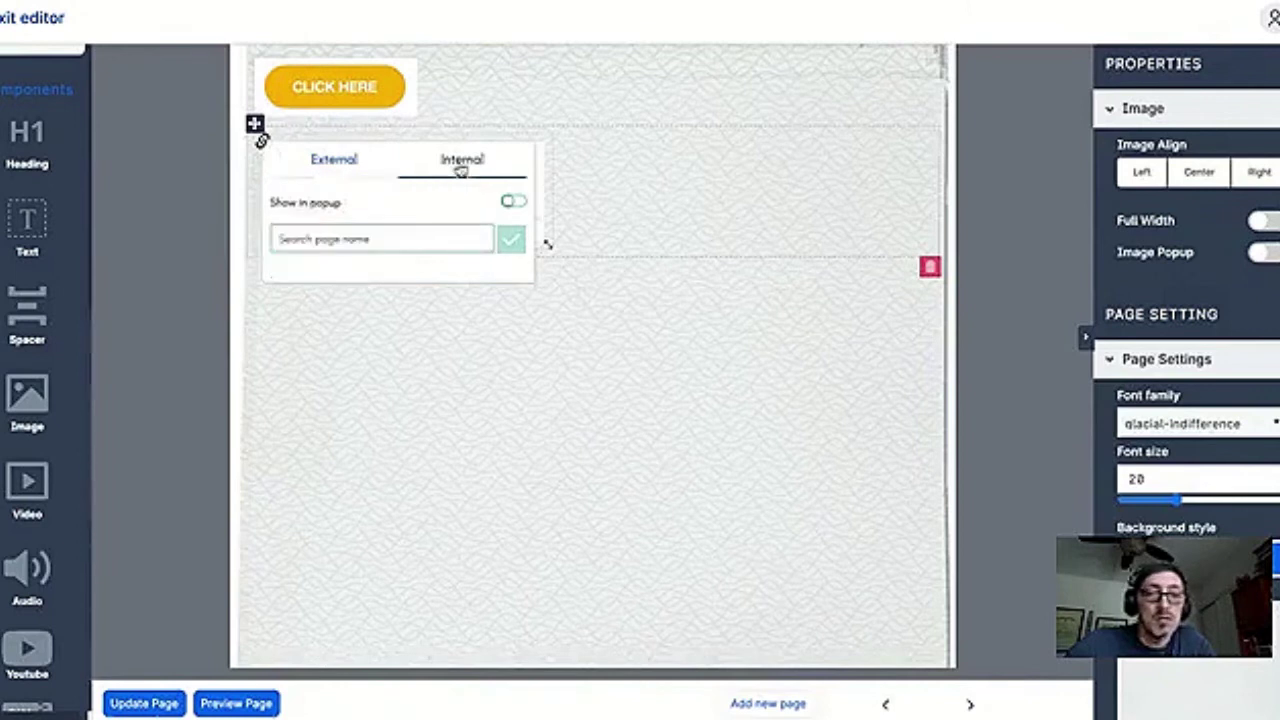
click(332, 162)
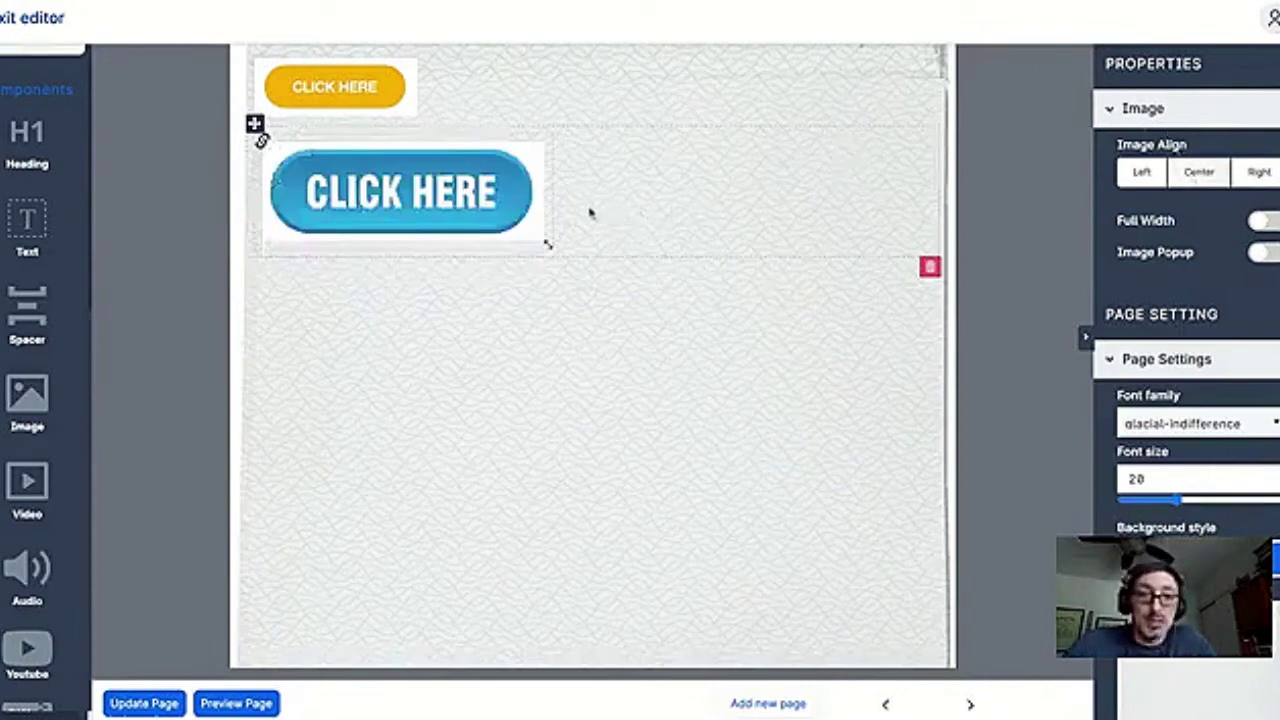
Try center and right alignment on the blue CLICK HERE image, and align it left.
click(1199, 172)
click(1257, 174)
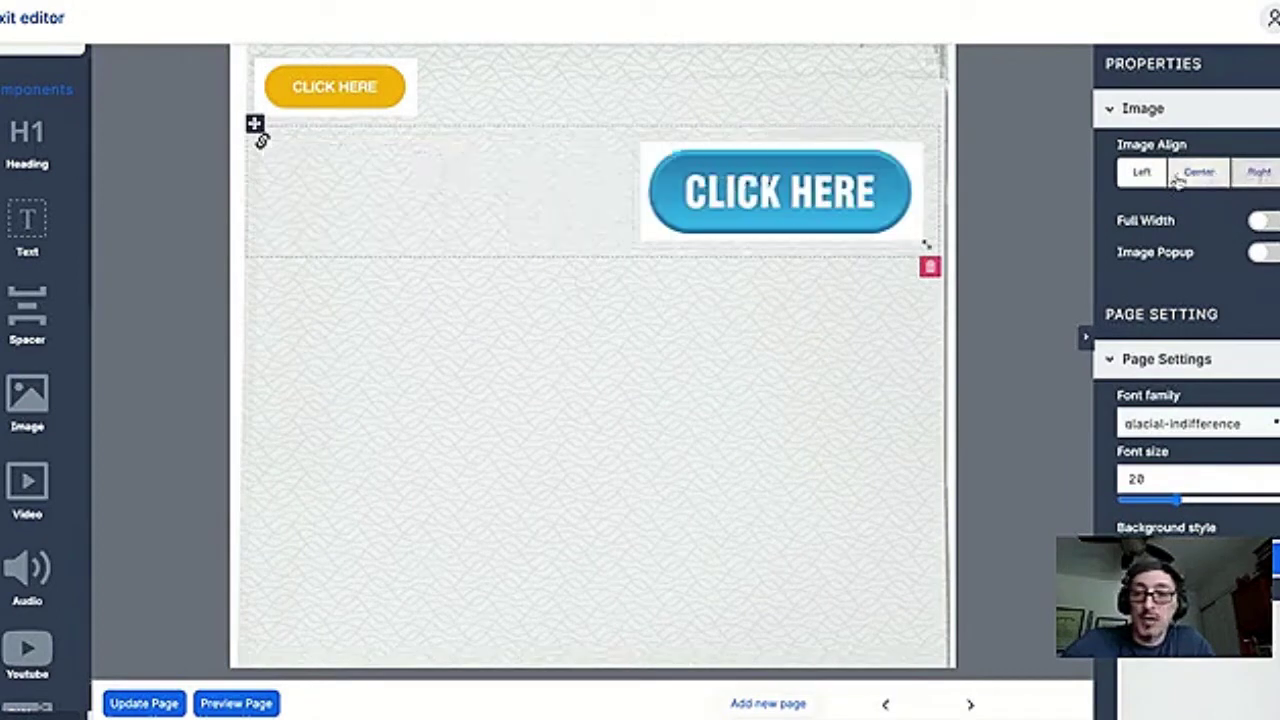
click(1128, 177)
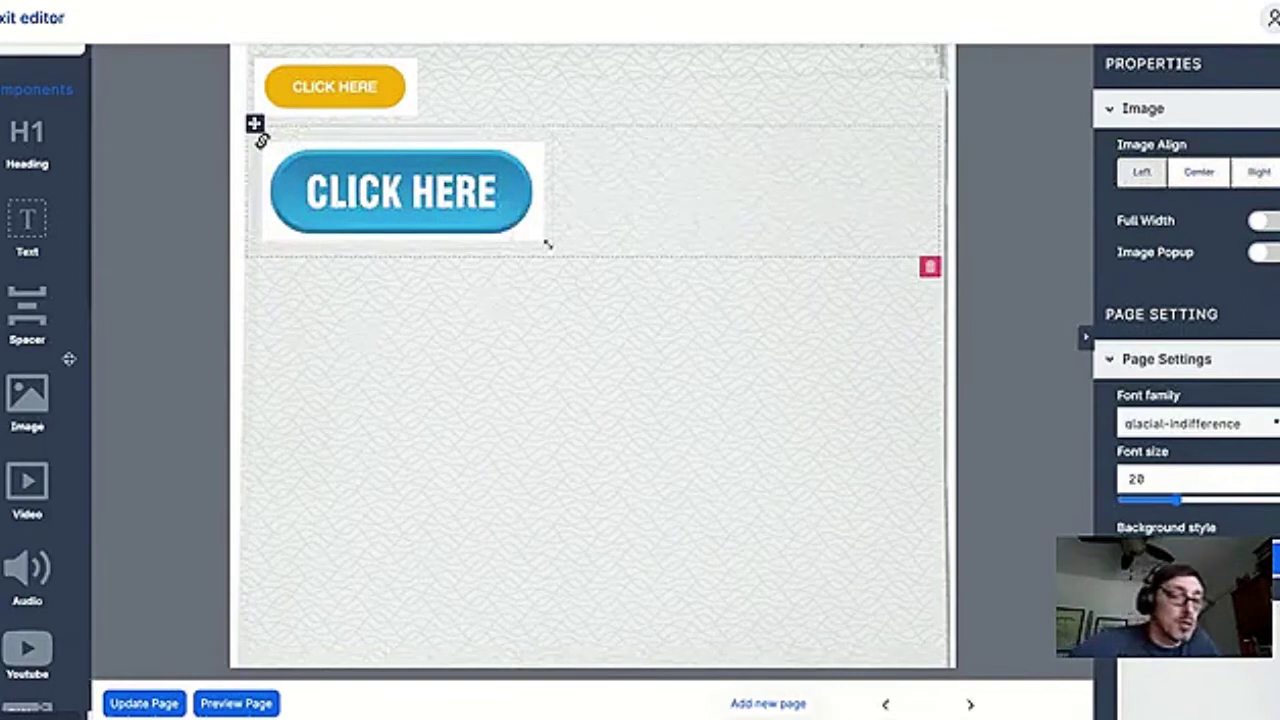
Add a column block below the blue button image, try three columns, and set it back to two.
scroll(40, 410, down, 3)
scroll(38, 420, down, 4)
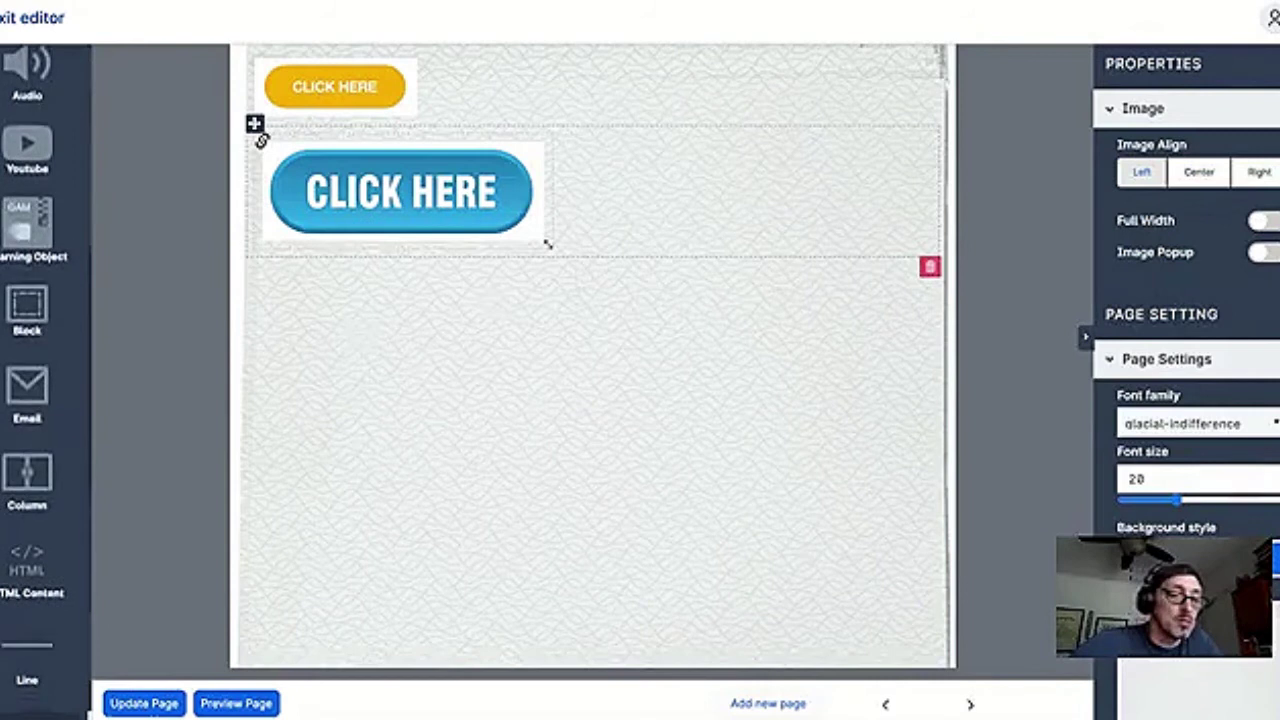
scroll(40, 400, down, 1)
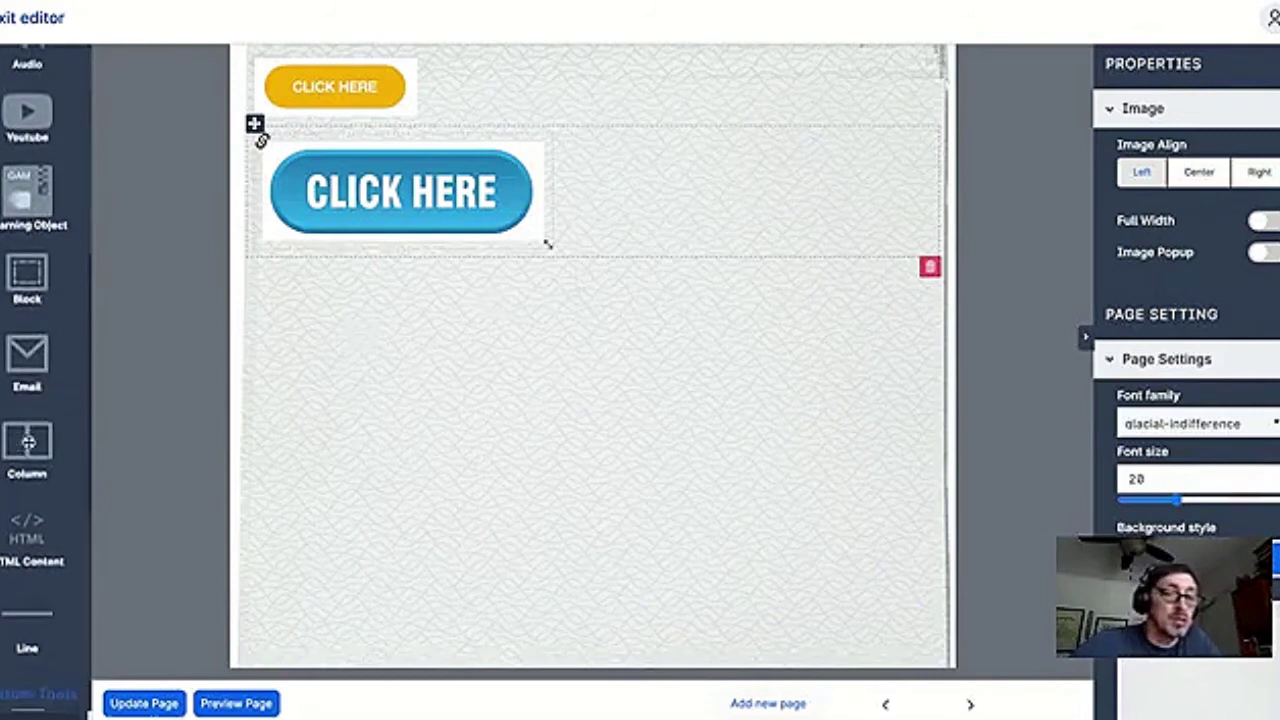
drag(28, 442, 590, 272)
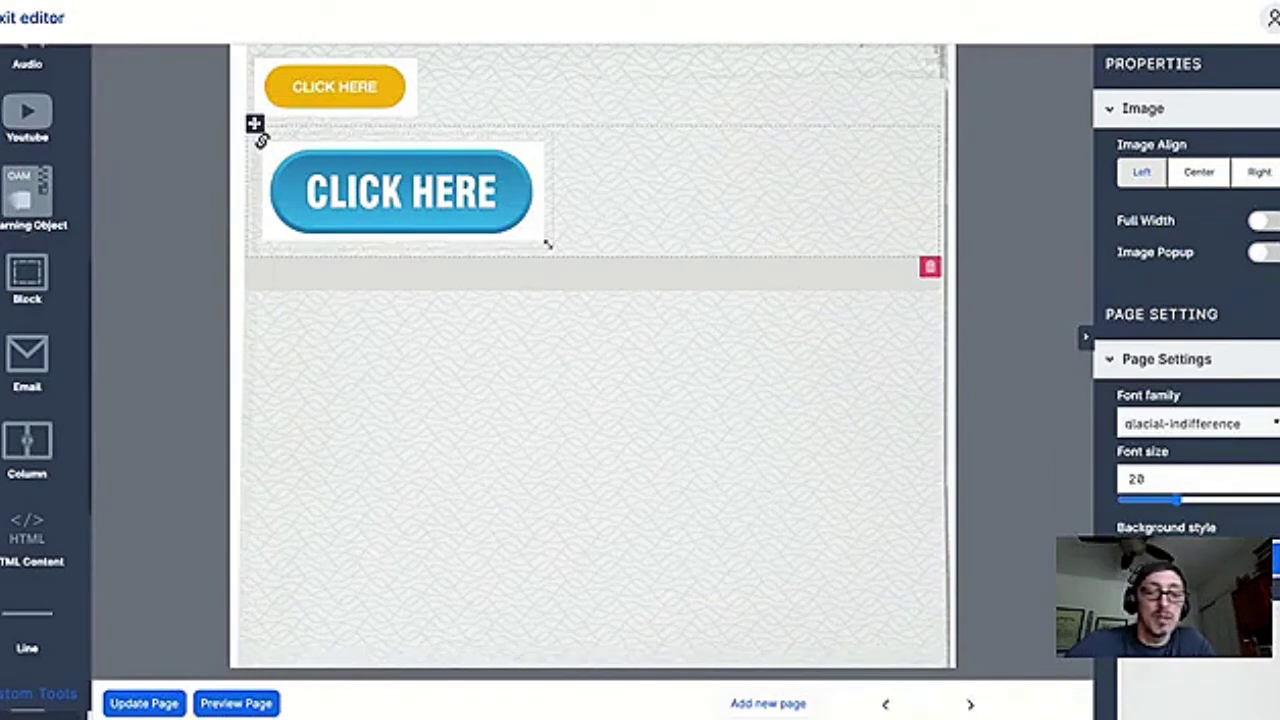
click(493, 283)
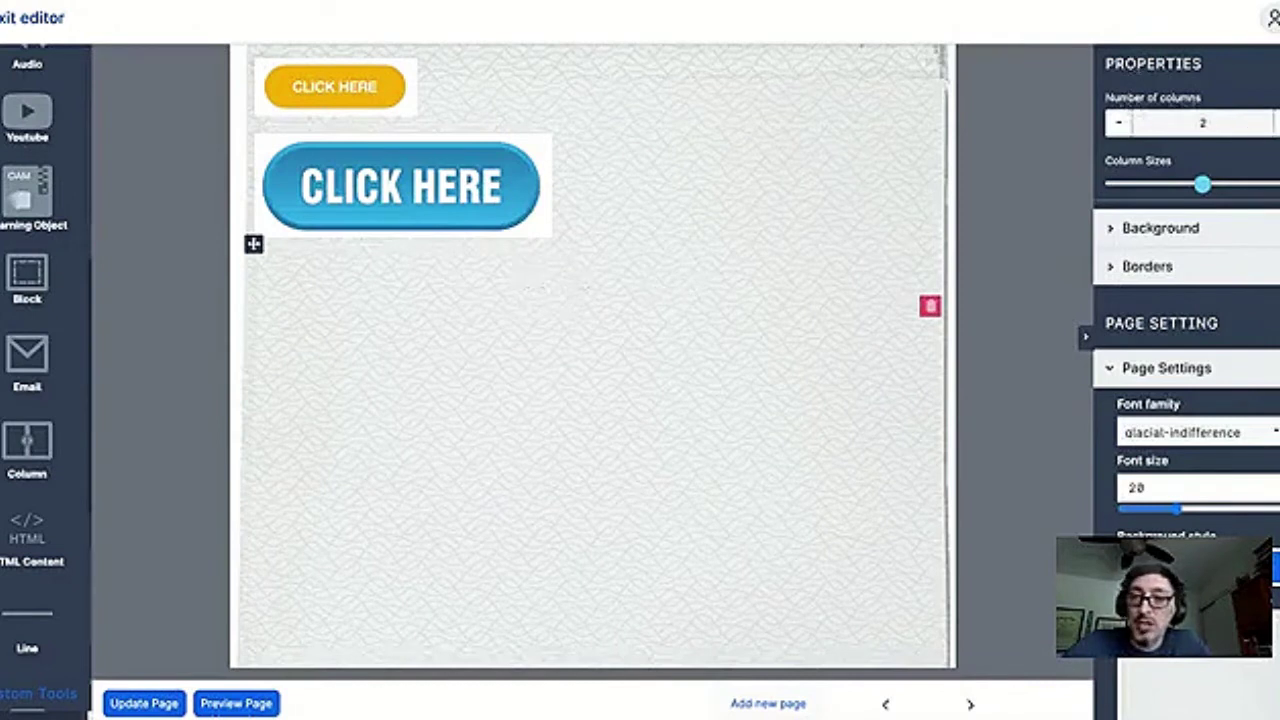
click(1278, 122)
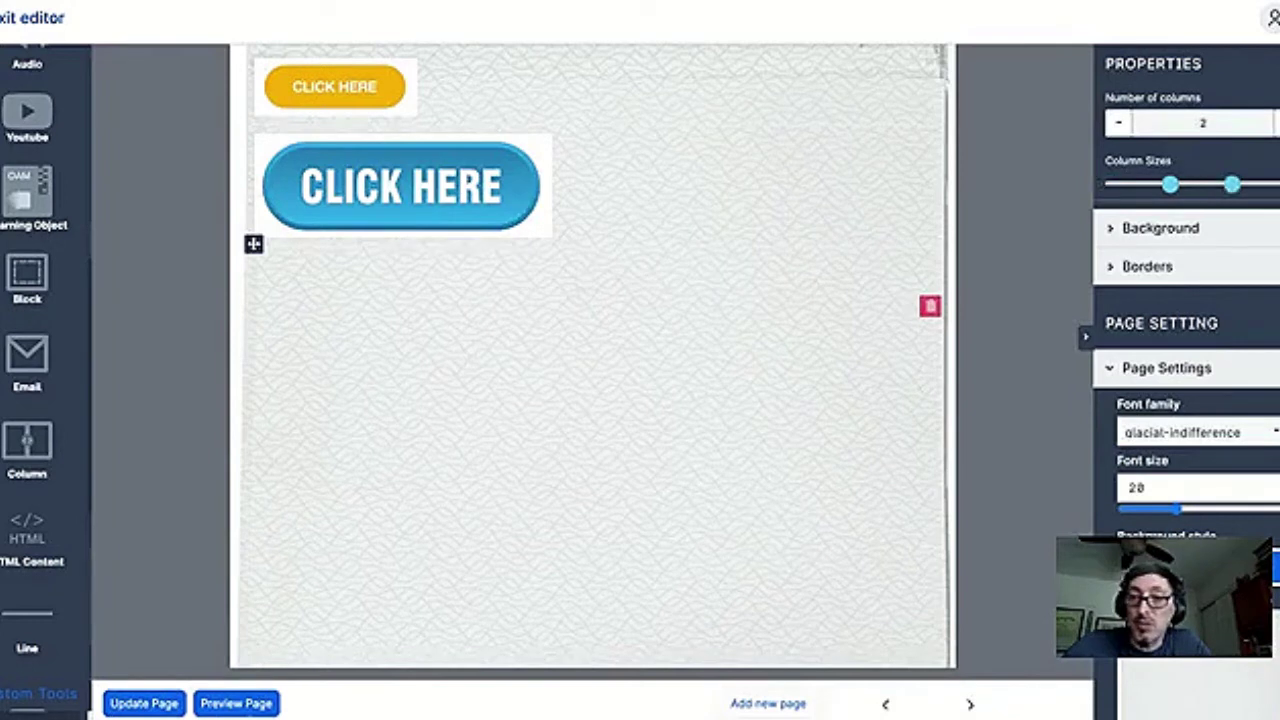
click(1119, 123)
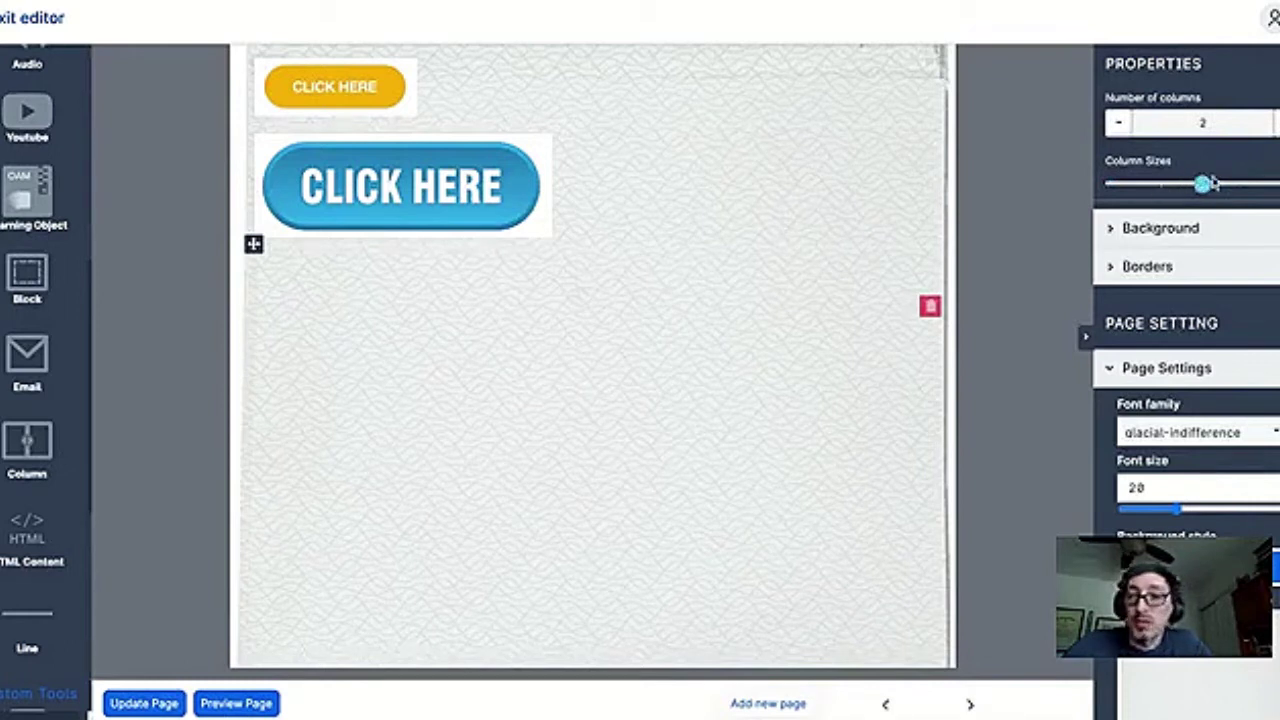
Give both columns of the column block a dark gray border.
click(1110, 266)
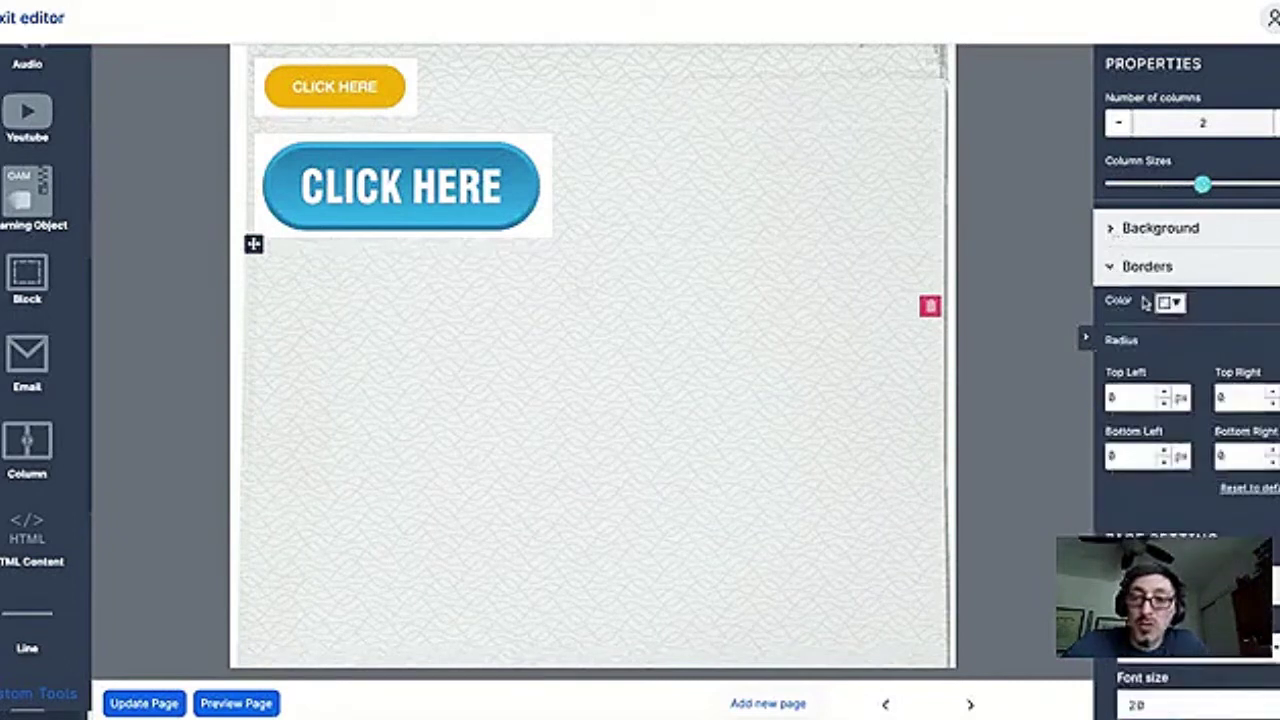
click(1176, 304)
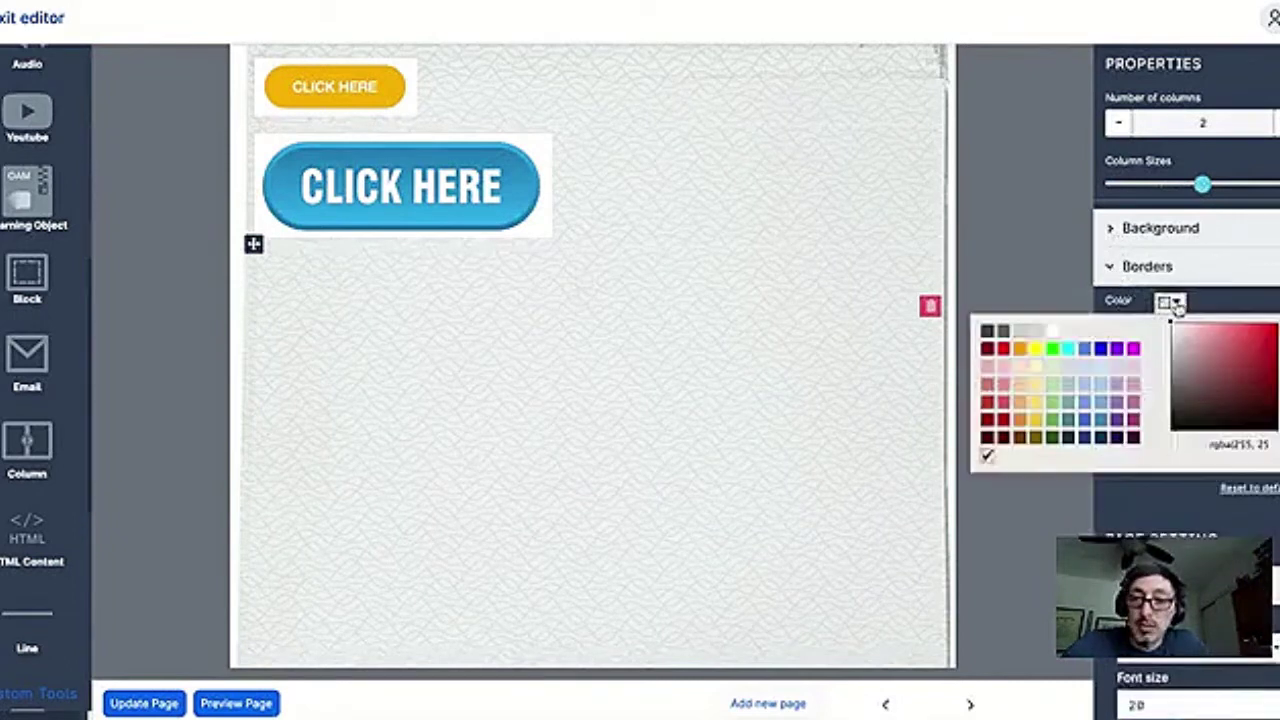
click(987, 331)
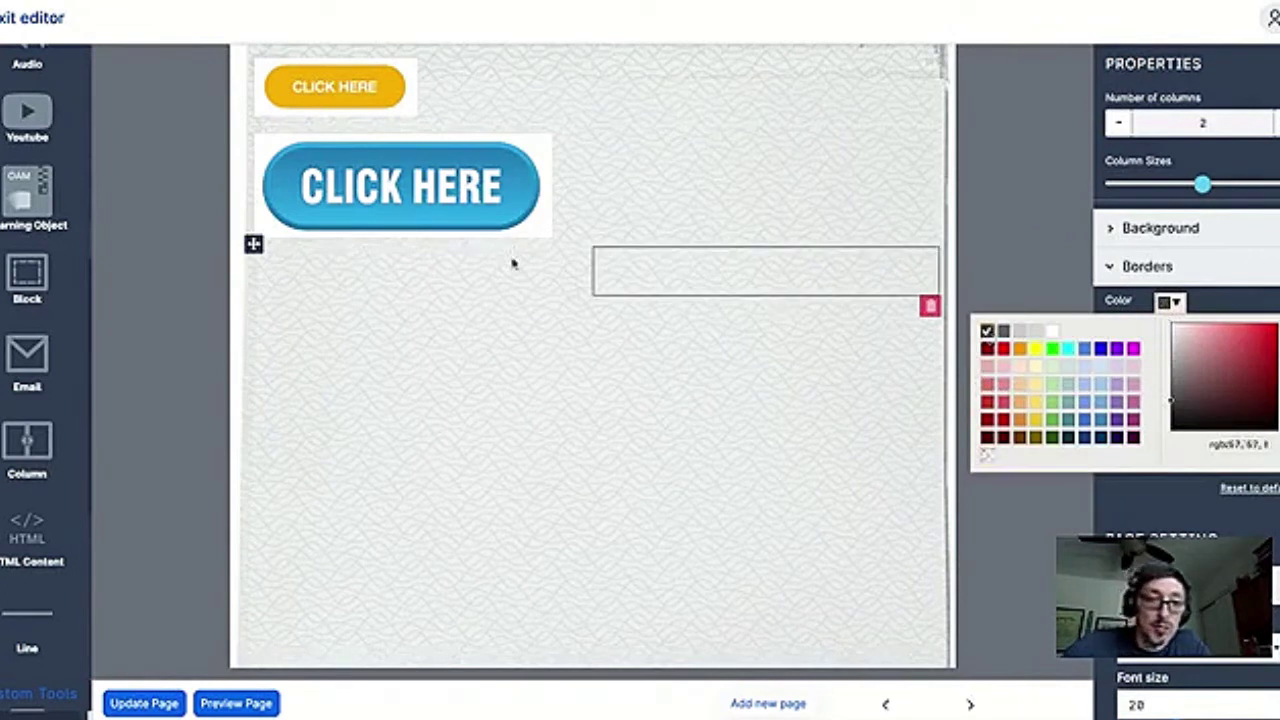
click(987, 455)
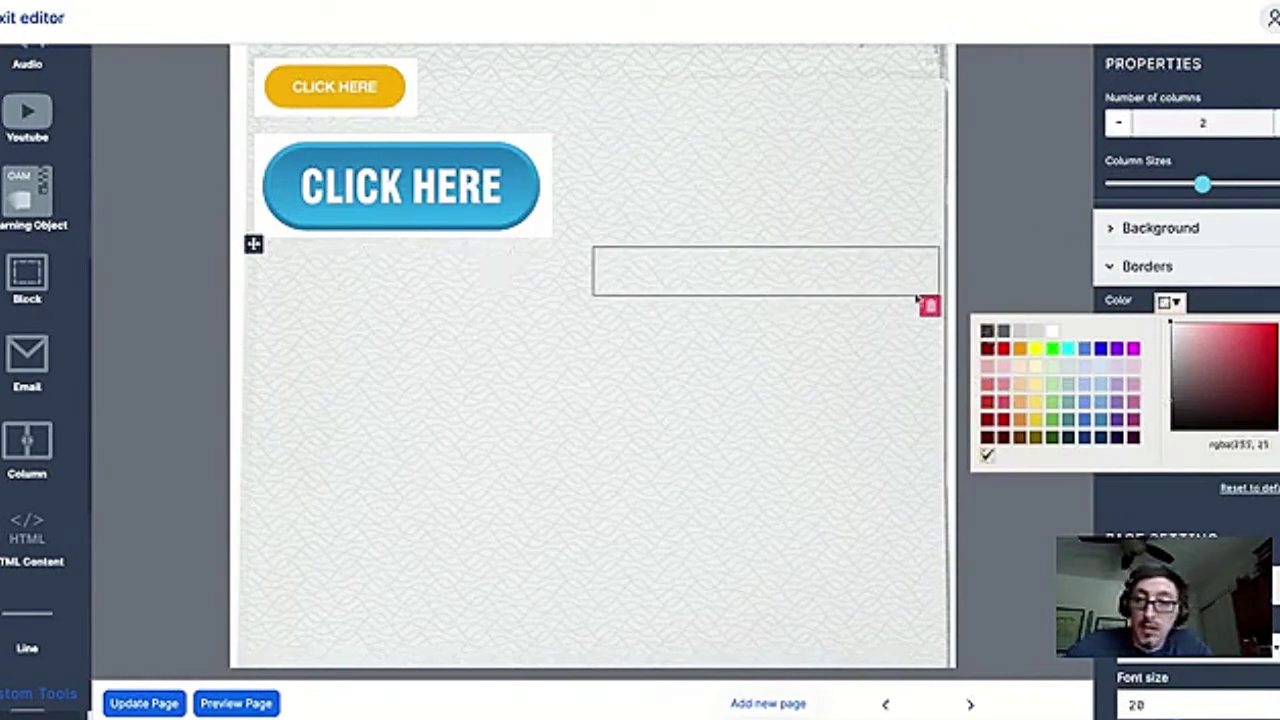
click(987, 331)
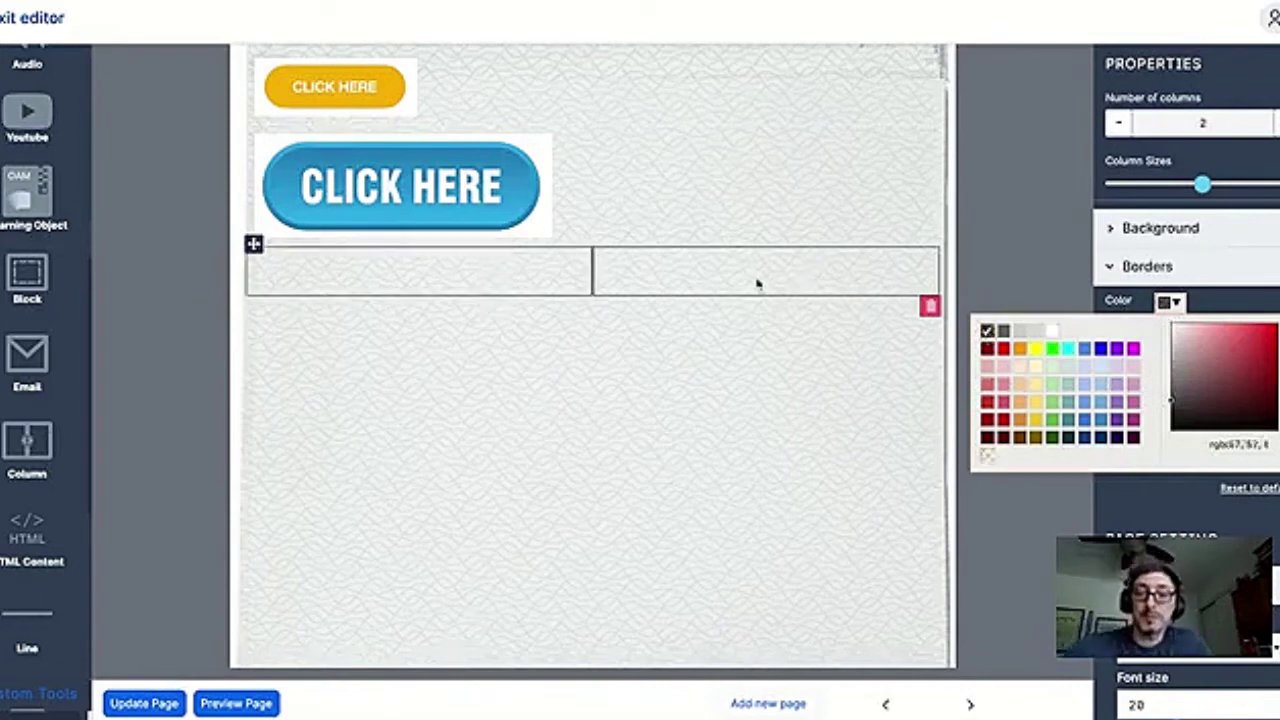
click(1170, 302)
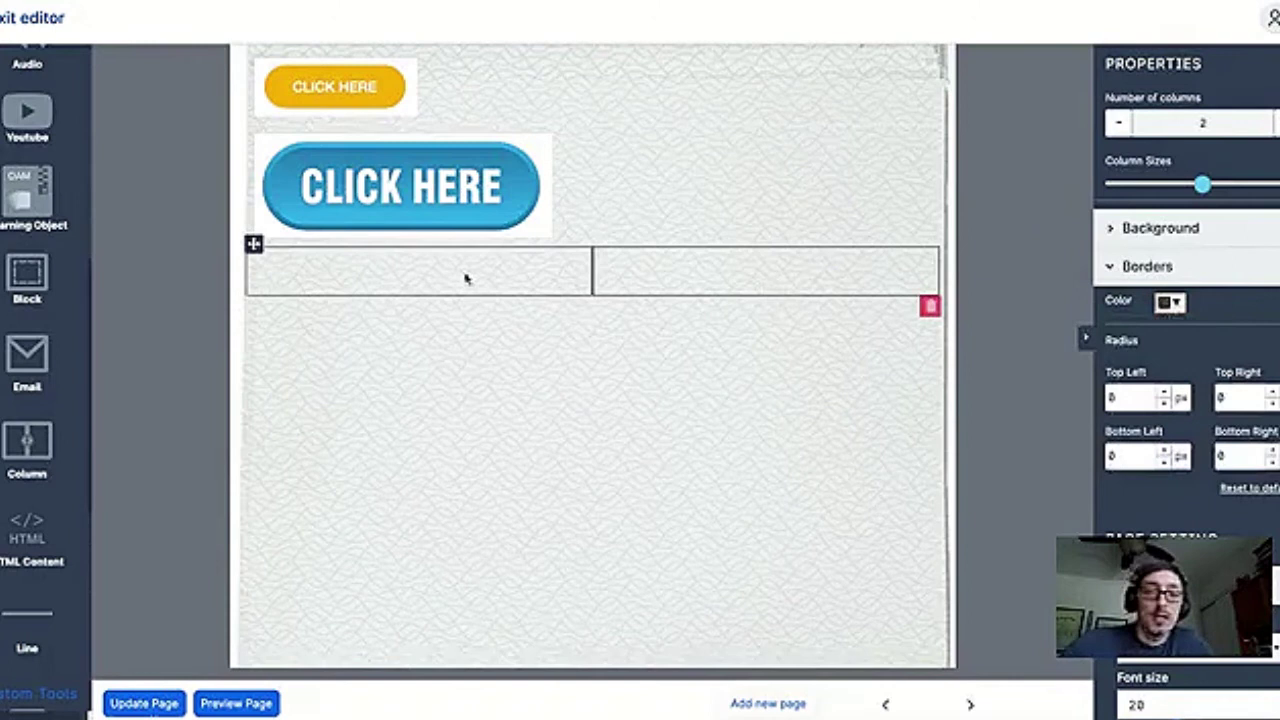
Insert the green YES button image from the gallery into the first column.
scroll(59, 334, up, 3)
scroll(59, 334, up, 2)
drag(29, 255, 32, 252)
click(641, 349)
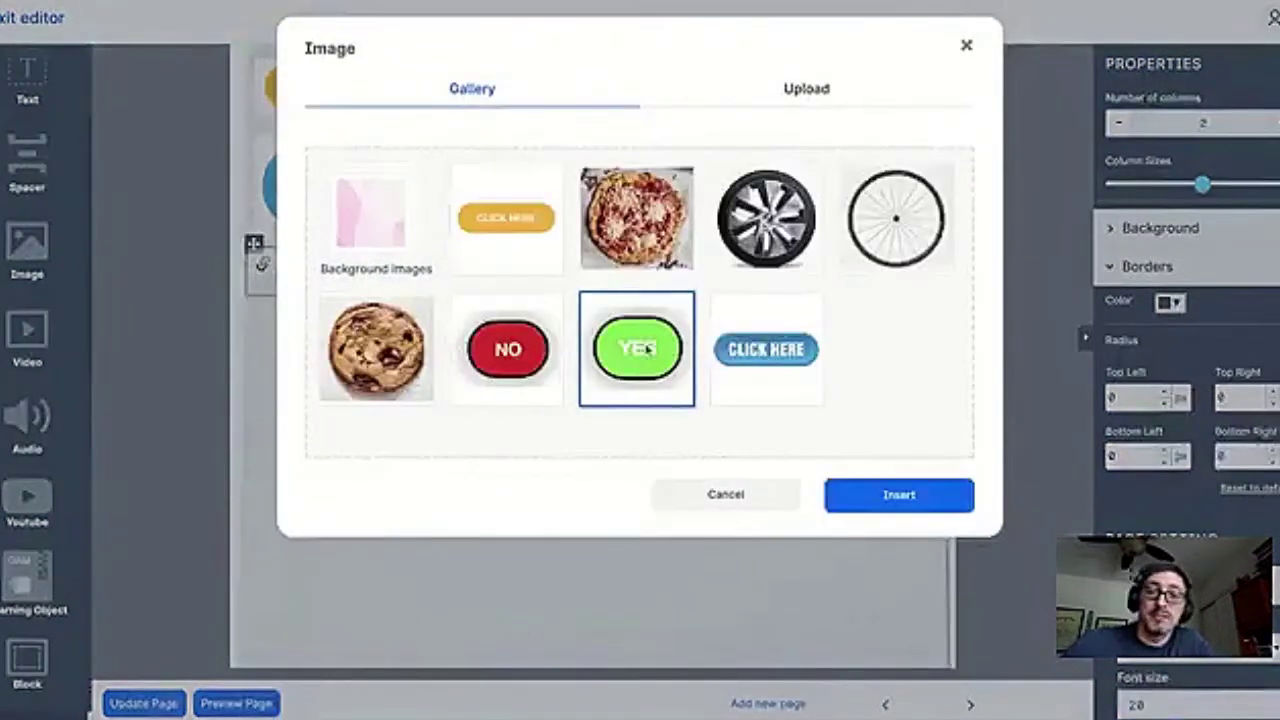
click(886, 500)
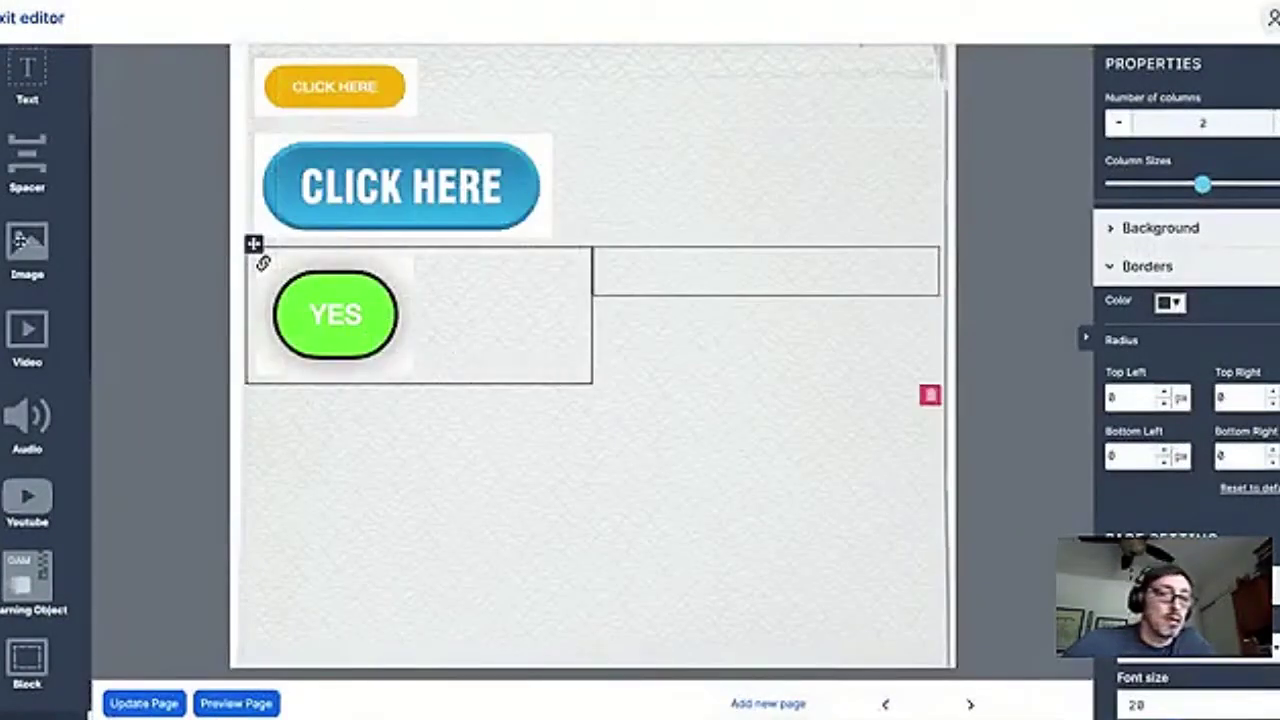
Insert the red NO button image from the gallery into the second column.
drag(20, 243, 420, 264)
click(497, 366)
click(903, 502)
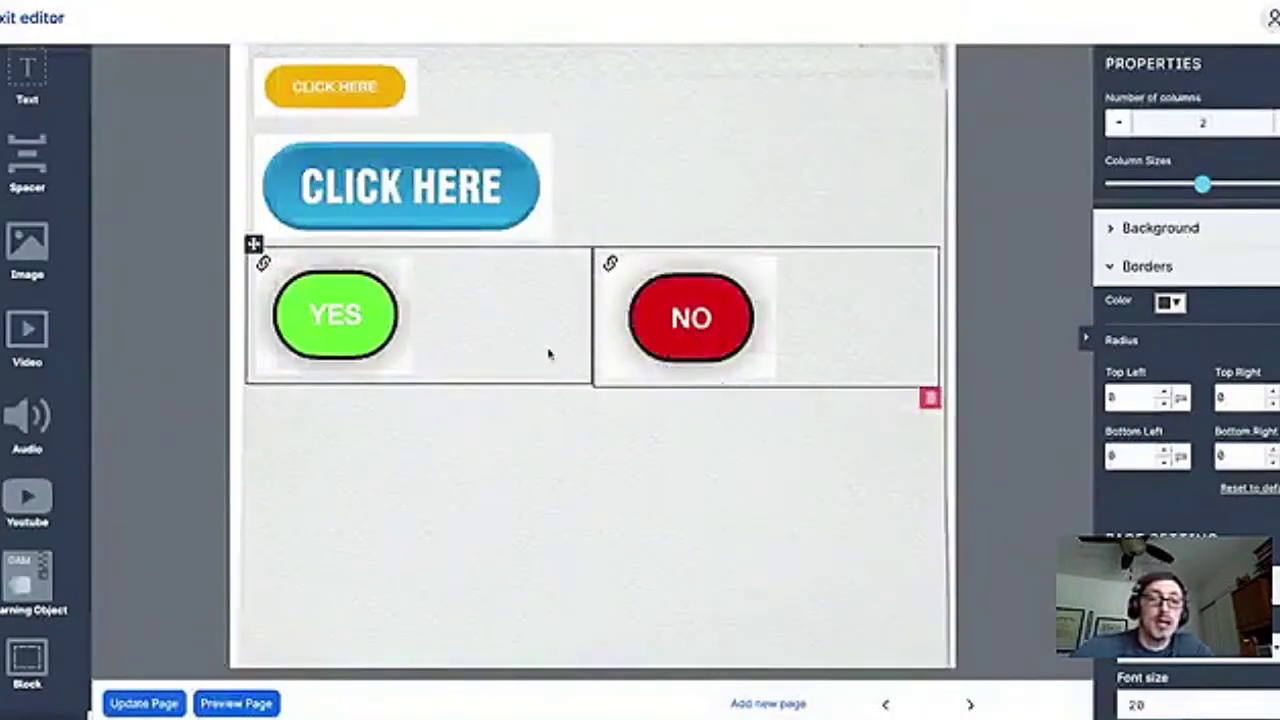
Enlarge the YES and NO images to nearly fill their columns, and trim the YES image to about the height of the NO image.
click(372, 358)
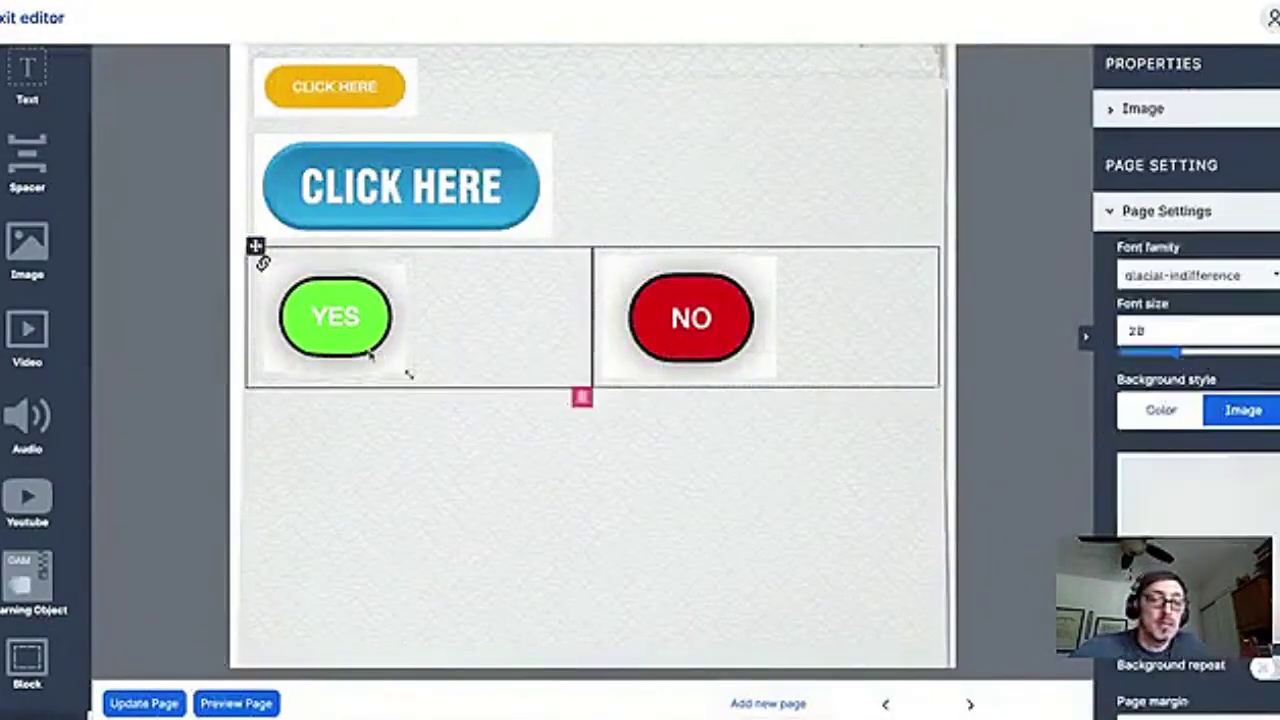
drag(408, 372, 574, 499)
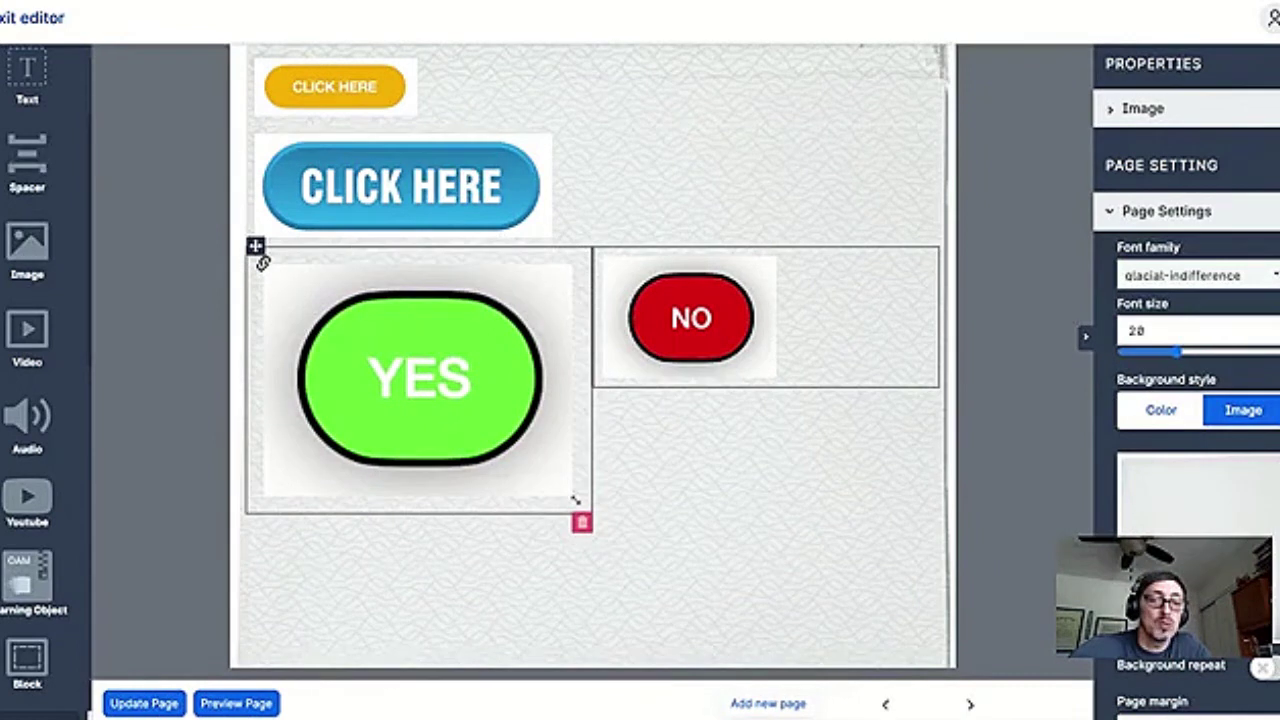
click(738, 358)
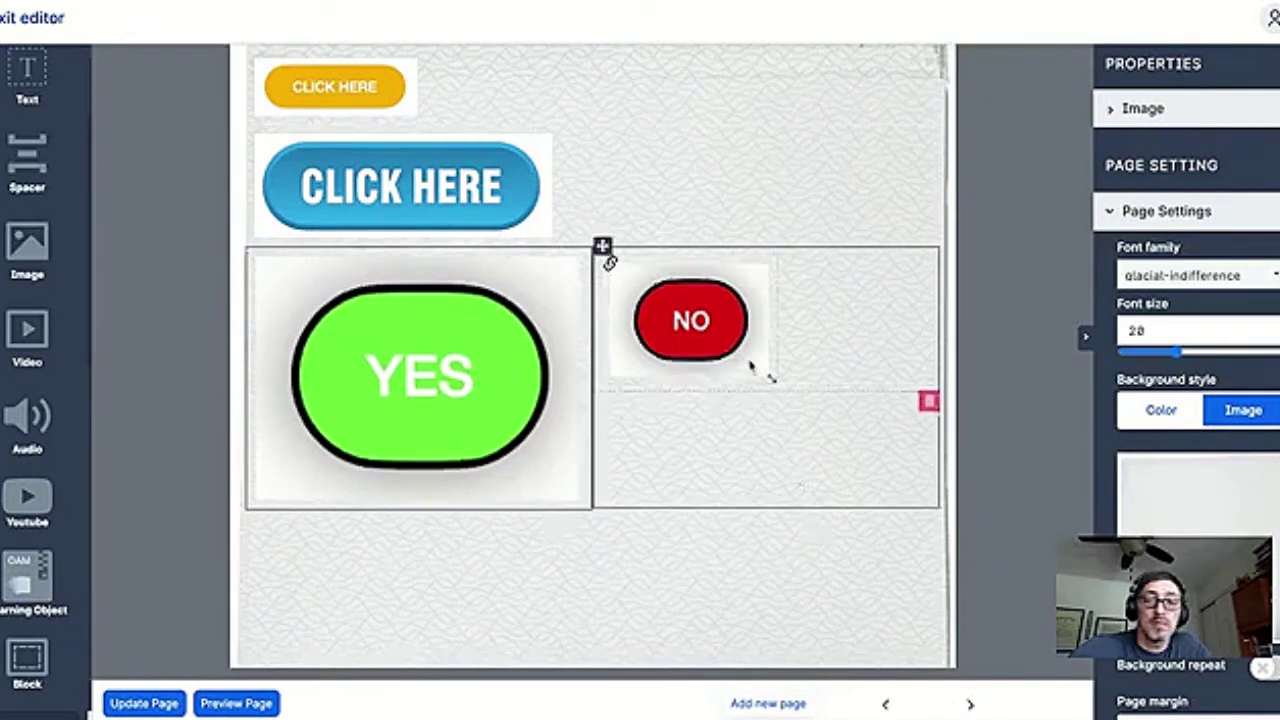
drag(771, 379, 922, 485)
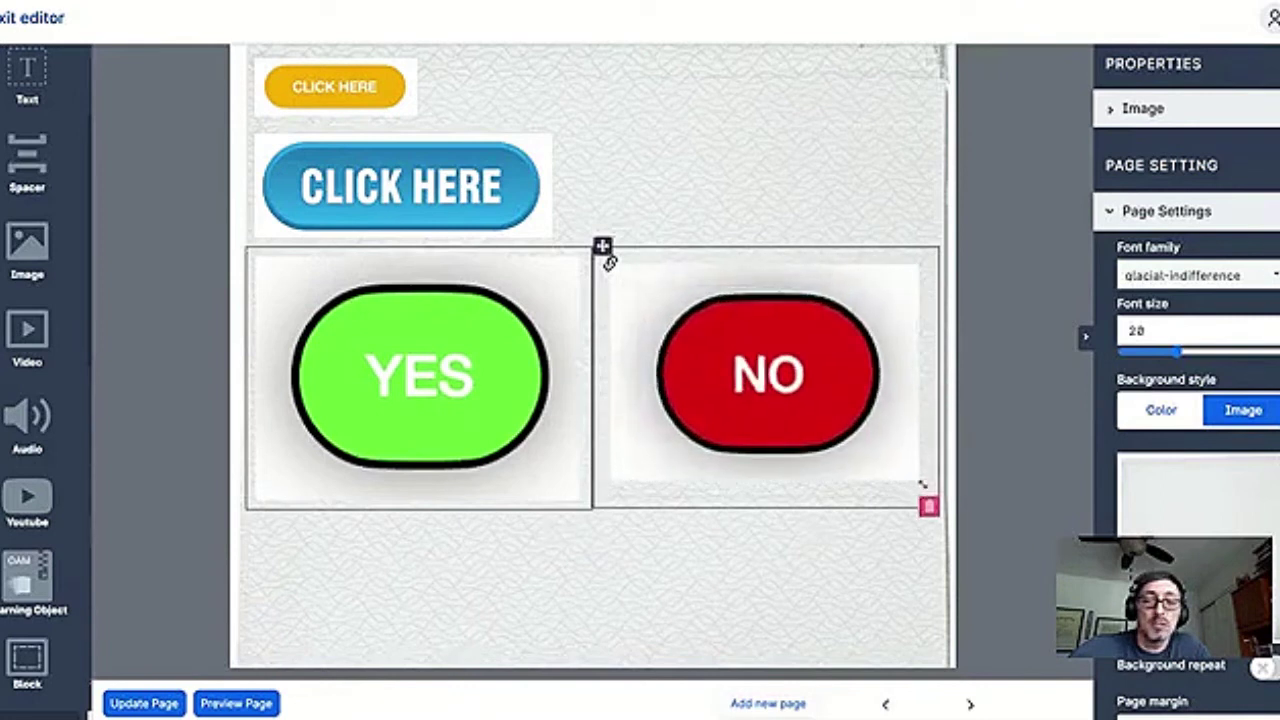
click(536, 447)
drag(575, 500, 553, 483)
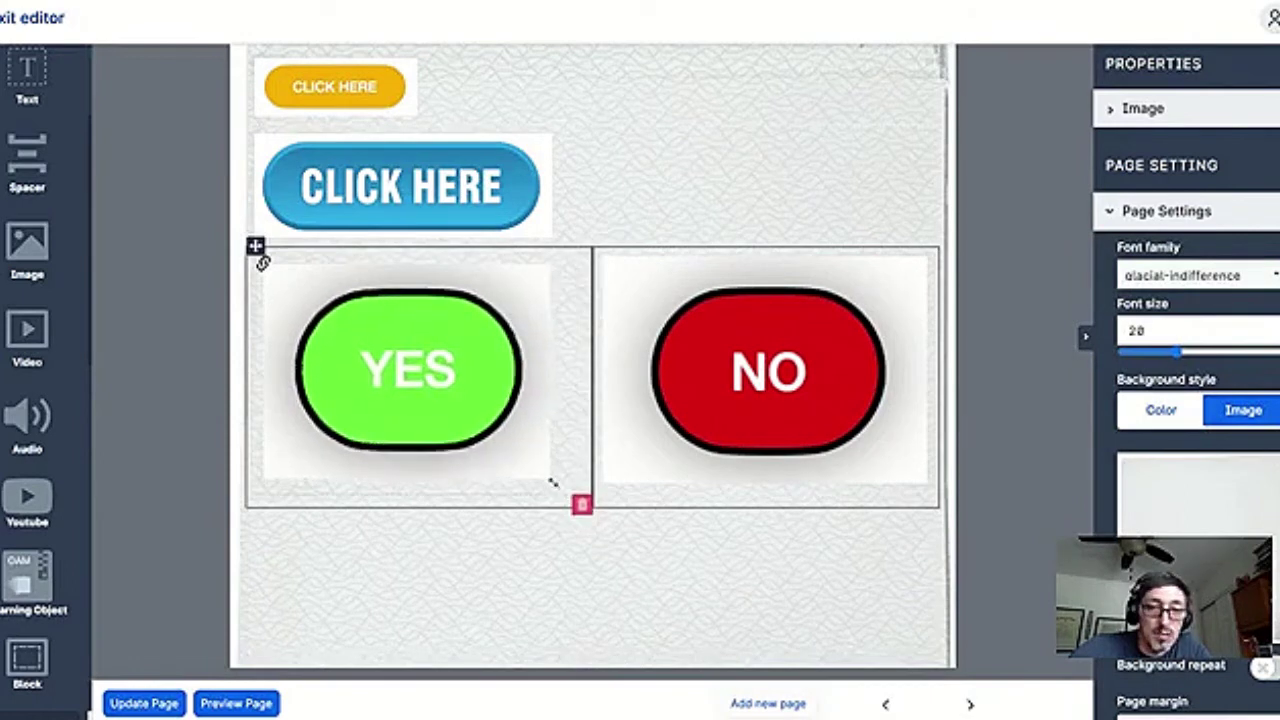
Center the YES and NO images in their columns and check the NO image's external and internal link options.
click(1116, 110)
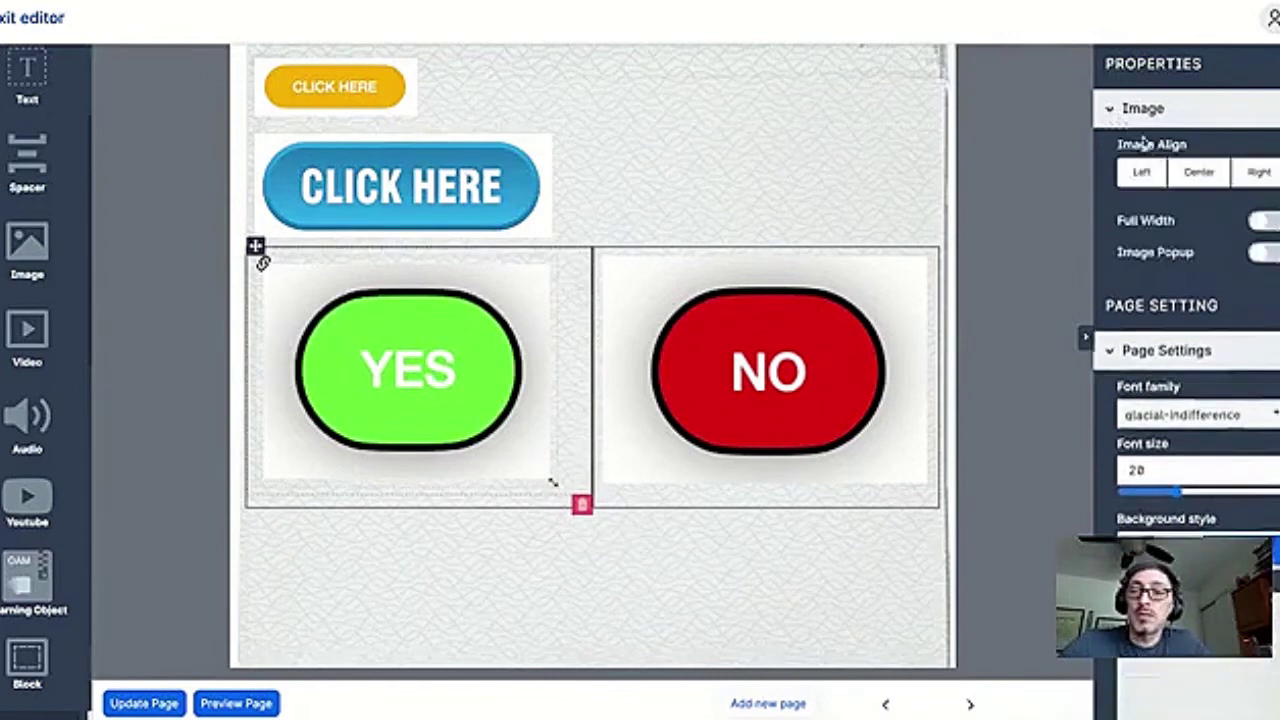
click(1198, 172)
click(793, 352)
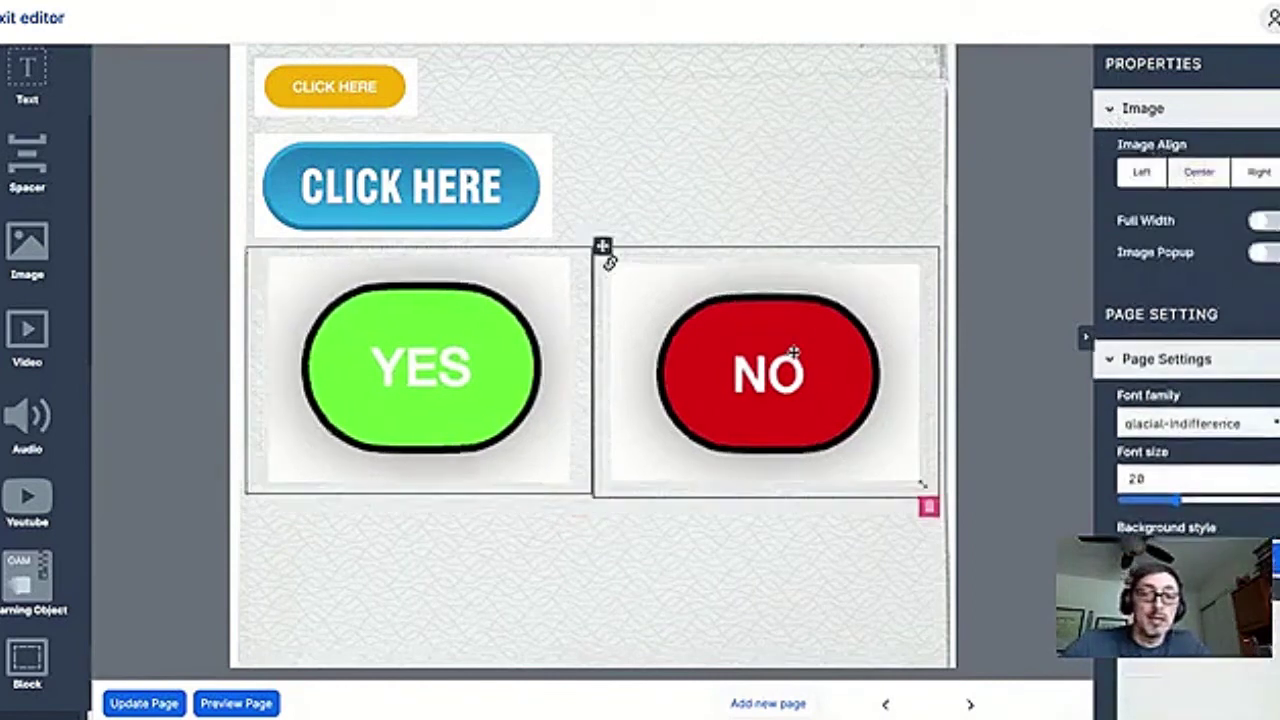
click(1206, 178)
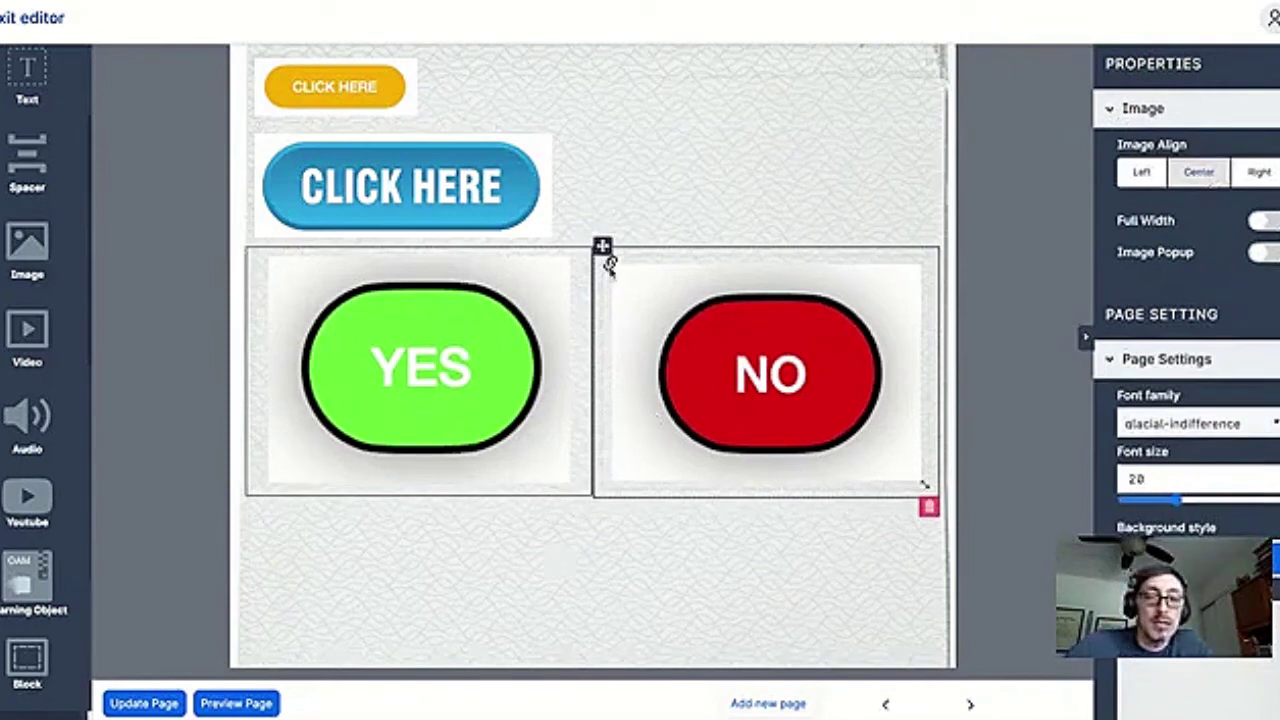
click(610, 264)
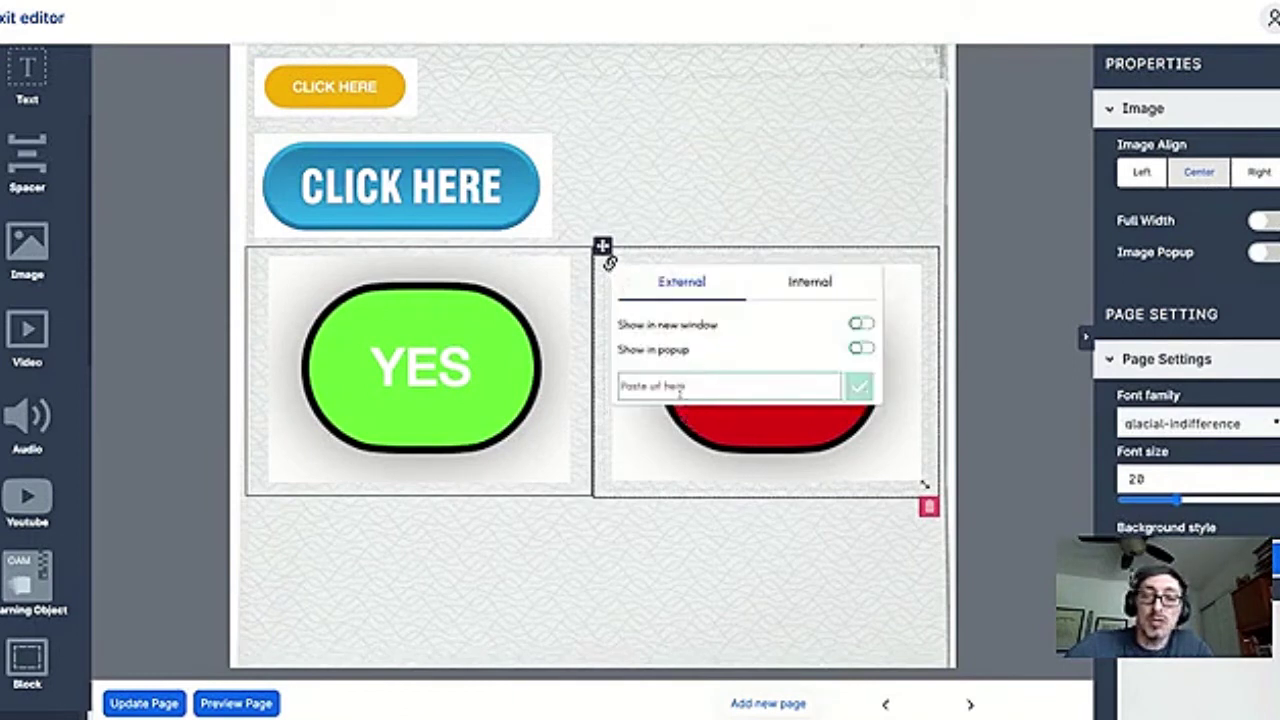
click(795, 290)
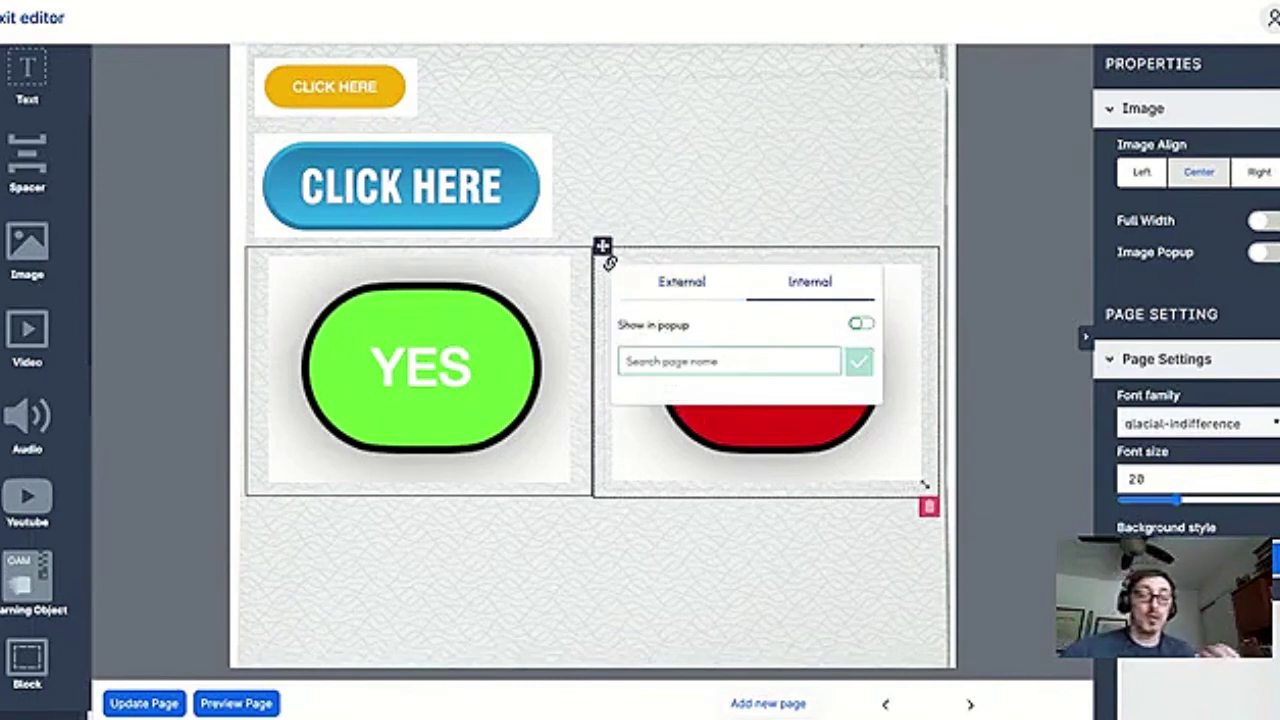
Delete the blue CLICK HERE button image from the page.
click(308, 188)
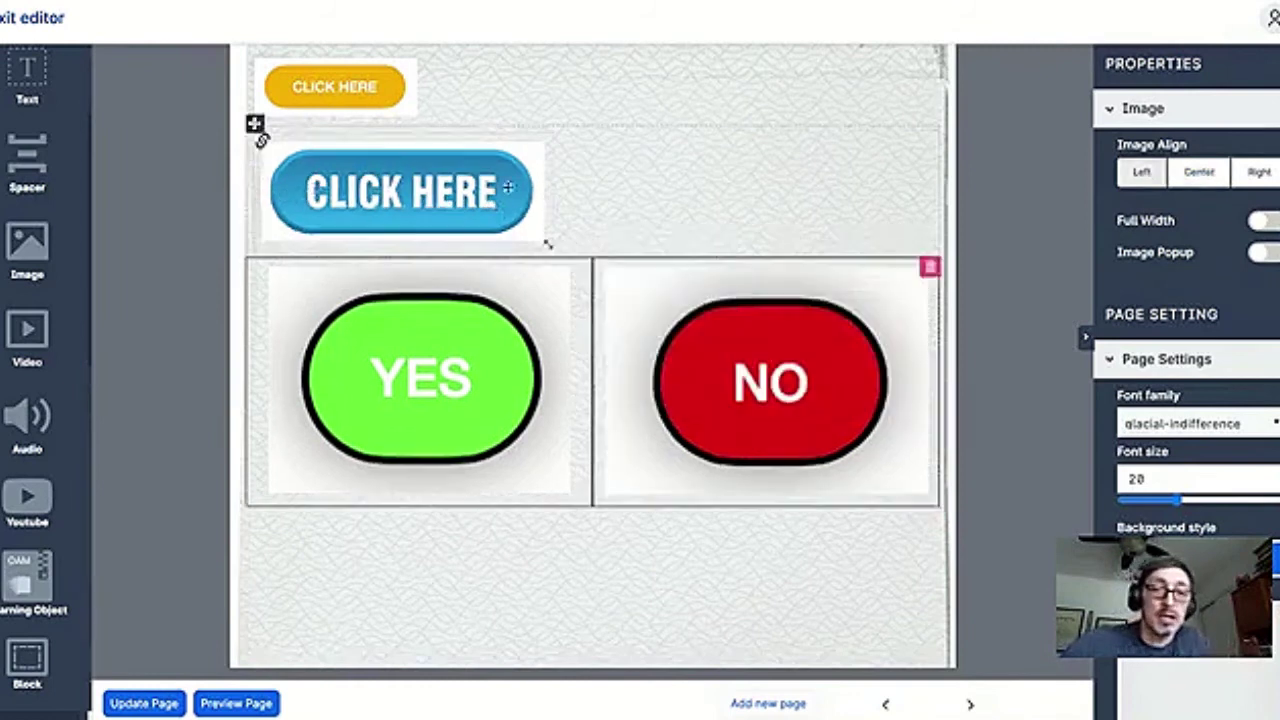
click(930, 271)
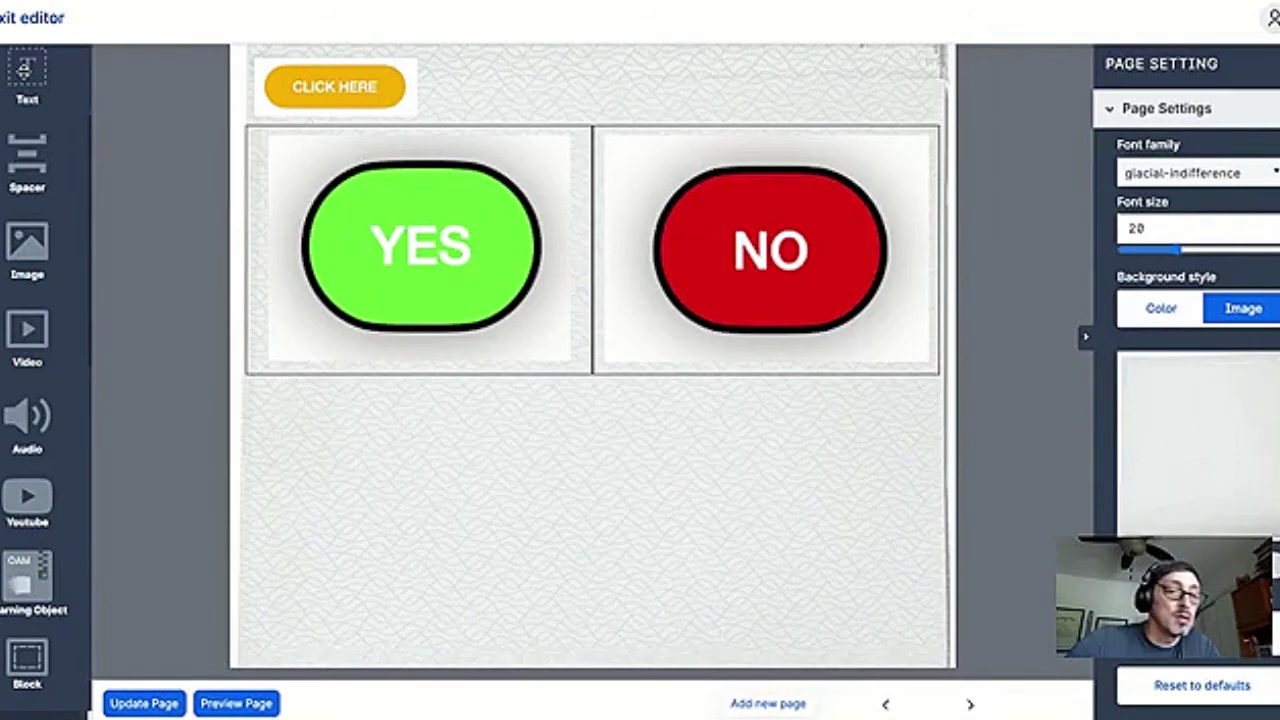
Add a centered text block above the YES/NO columns reading "Choose either YES or NO to decide which adventure you will go on.".
drag(27, 75, 408, 150)
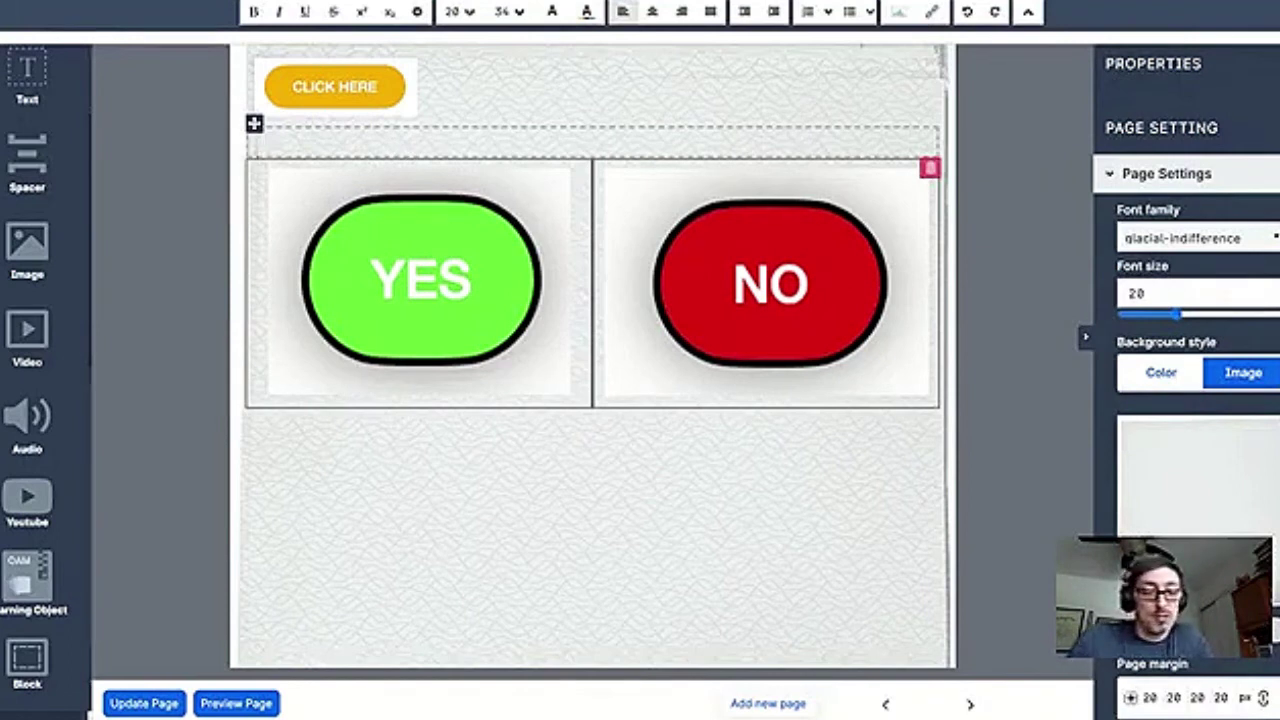
text(Choose either)
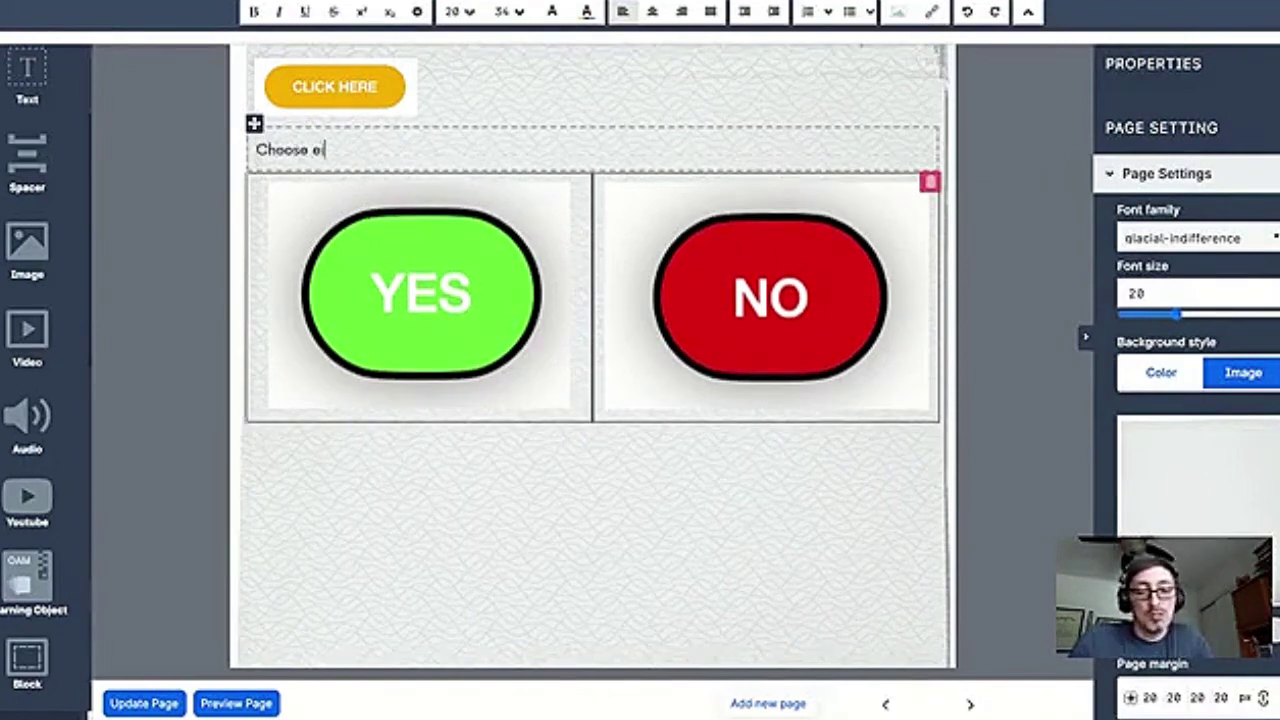
text( YES )
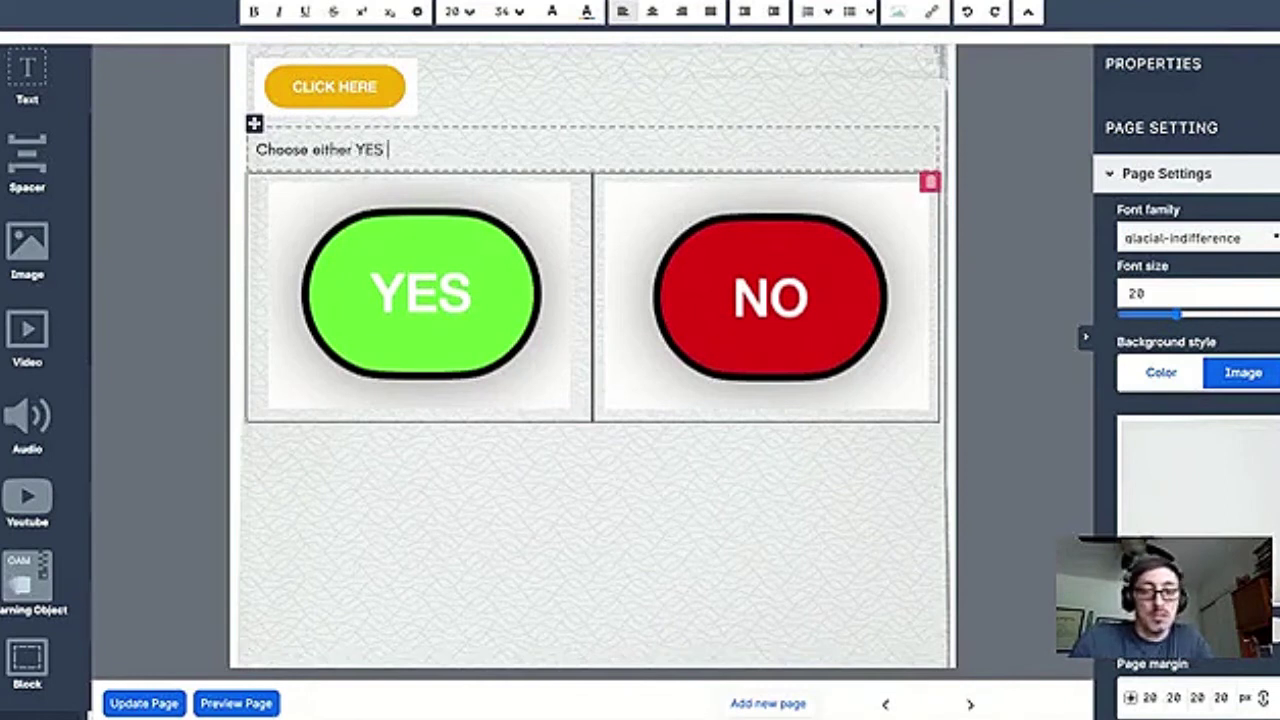
text(or NO to)
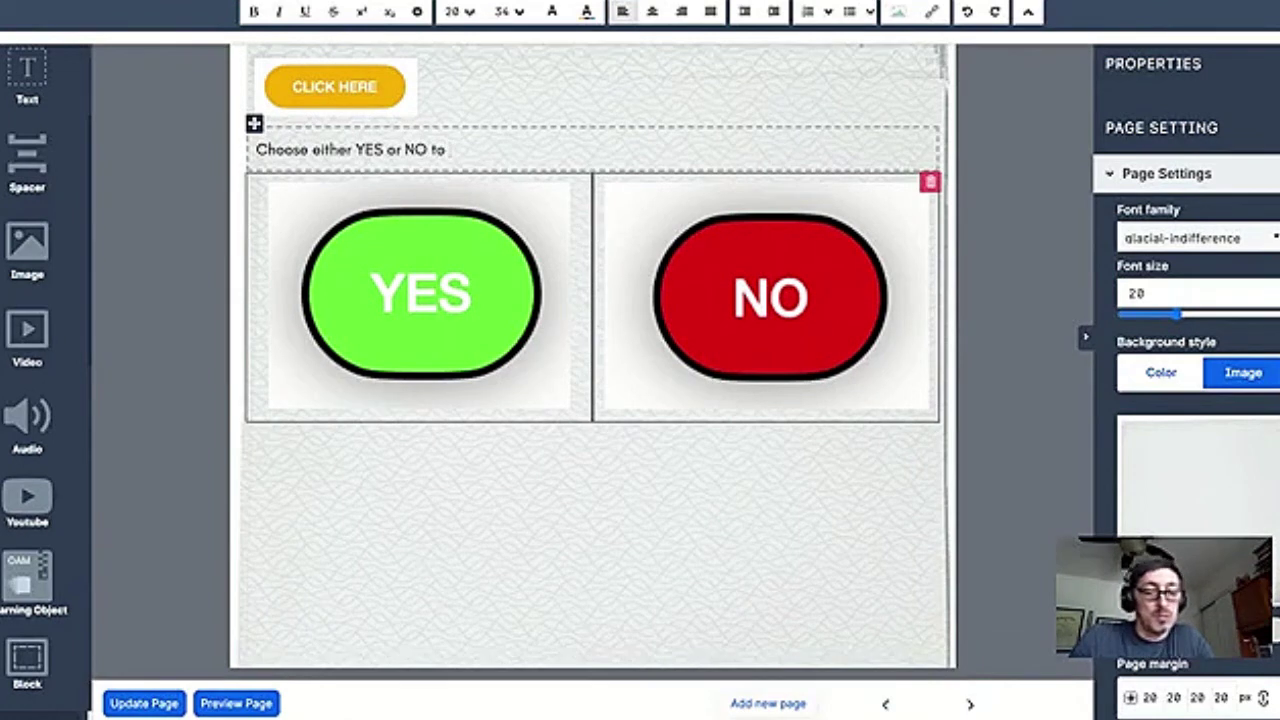
text( decide which adve)
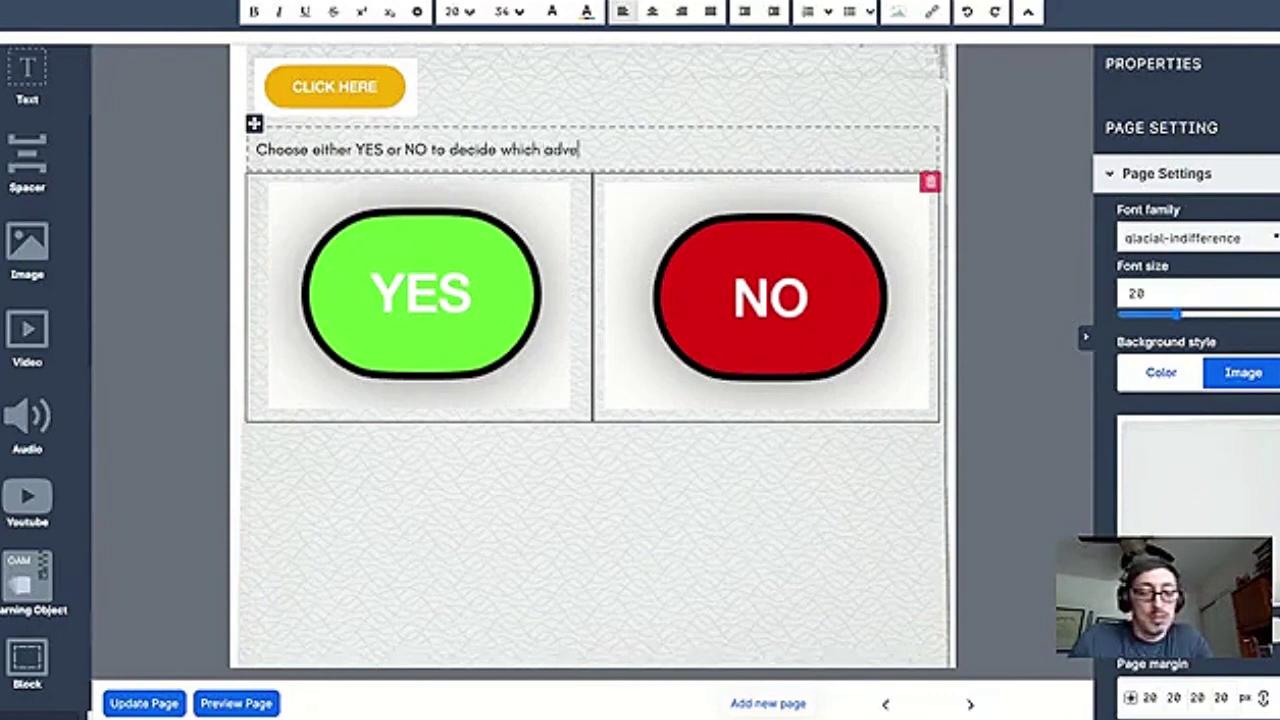
text(nture you will go on.)
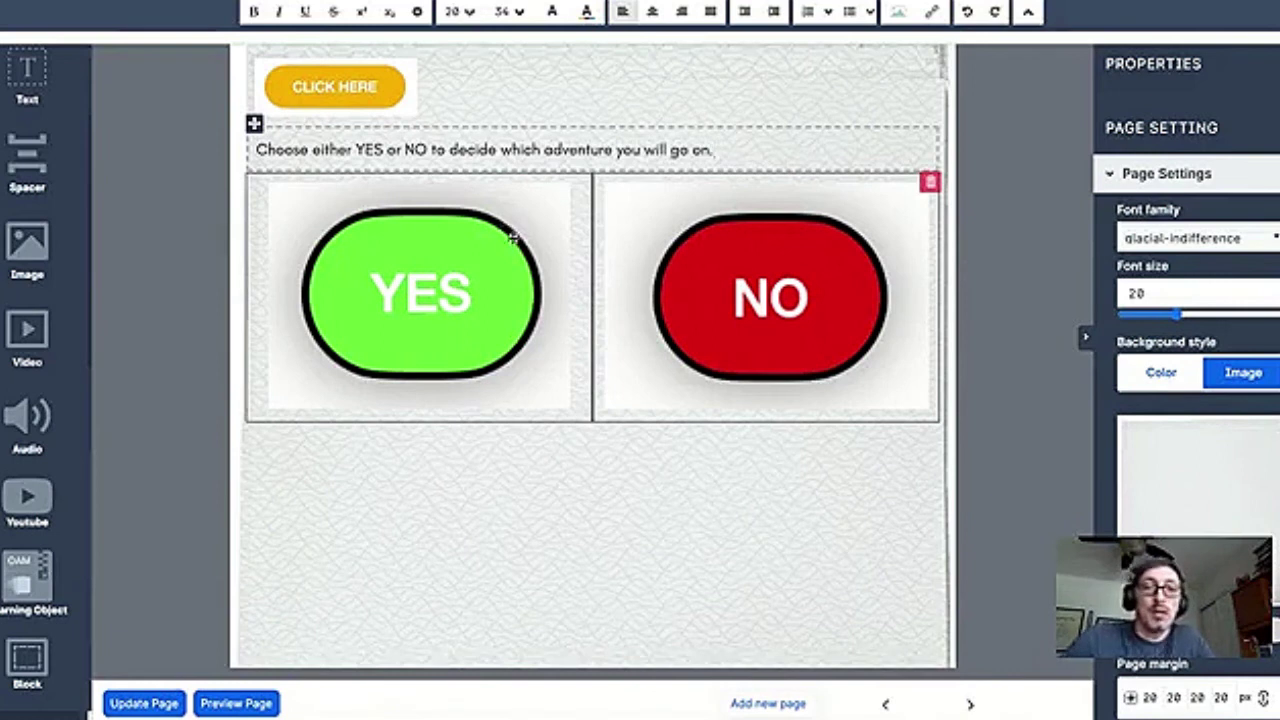
click(652, 11)
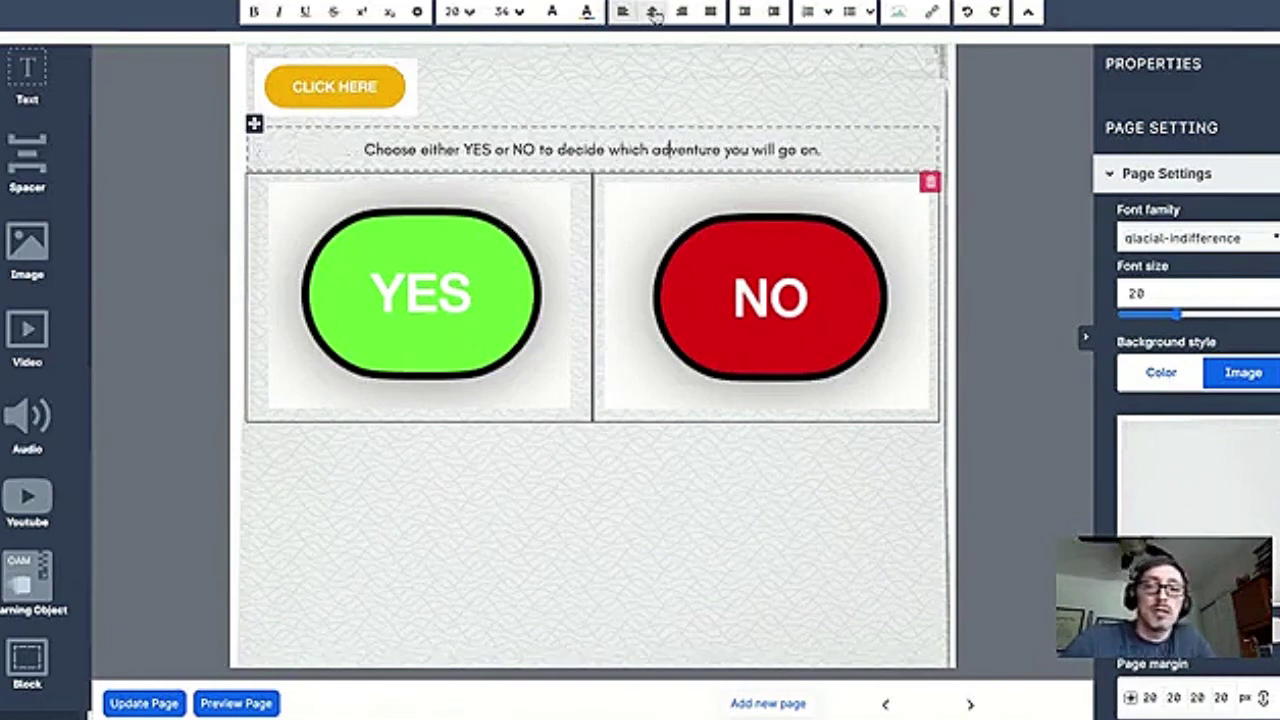
click(495, 490)
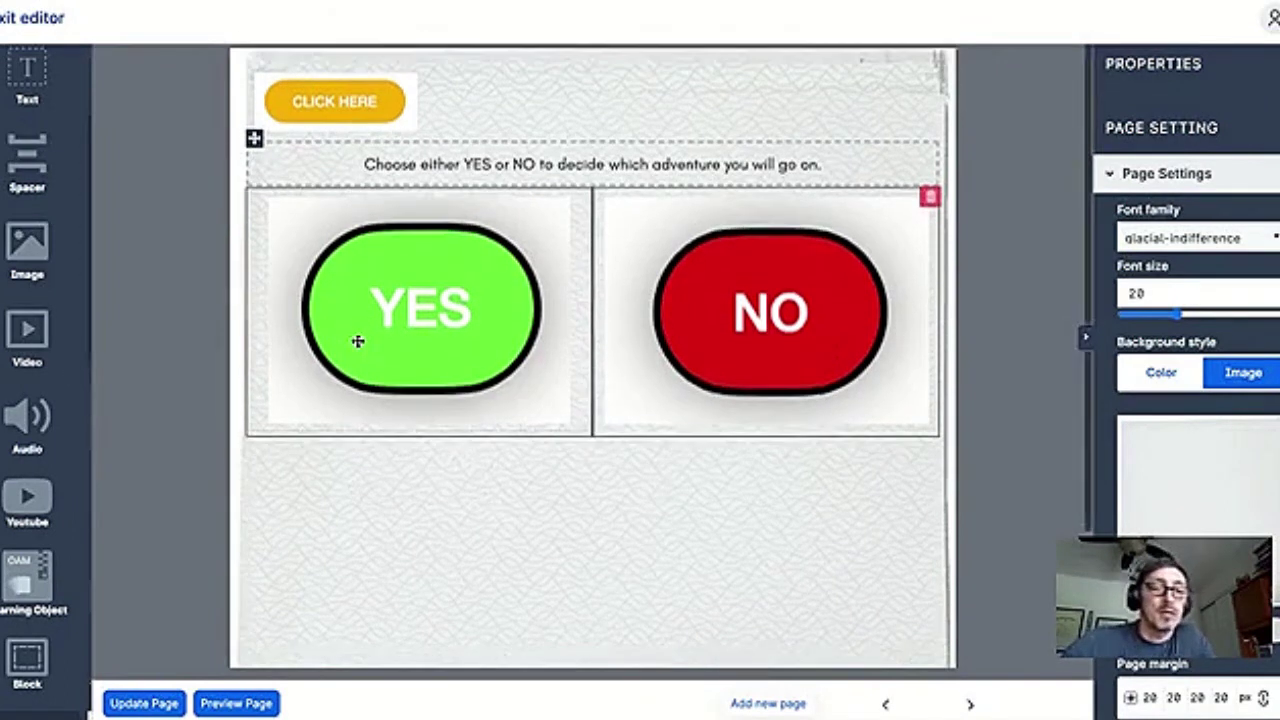
Delete the orange CLICK HERE button image from above the instruction text.
click(648, 92)
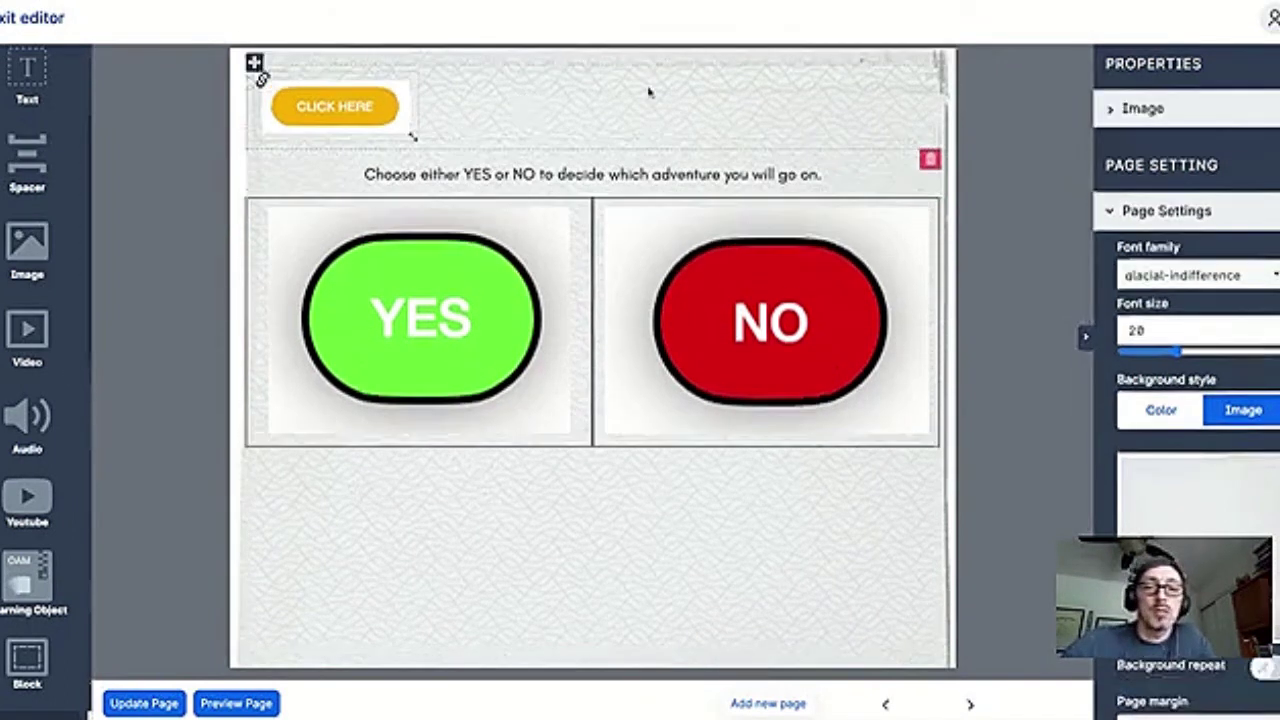
click(929, 160)
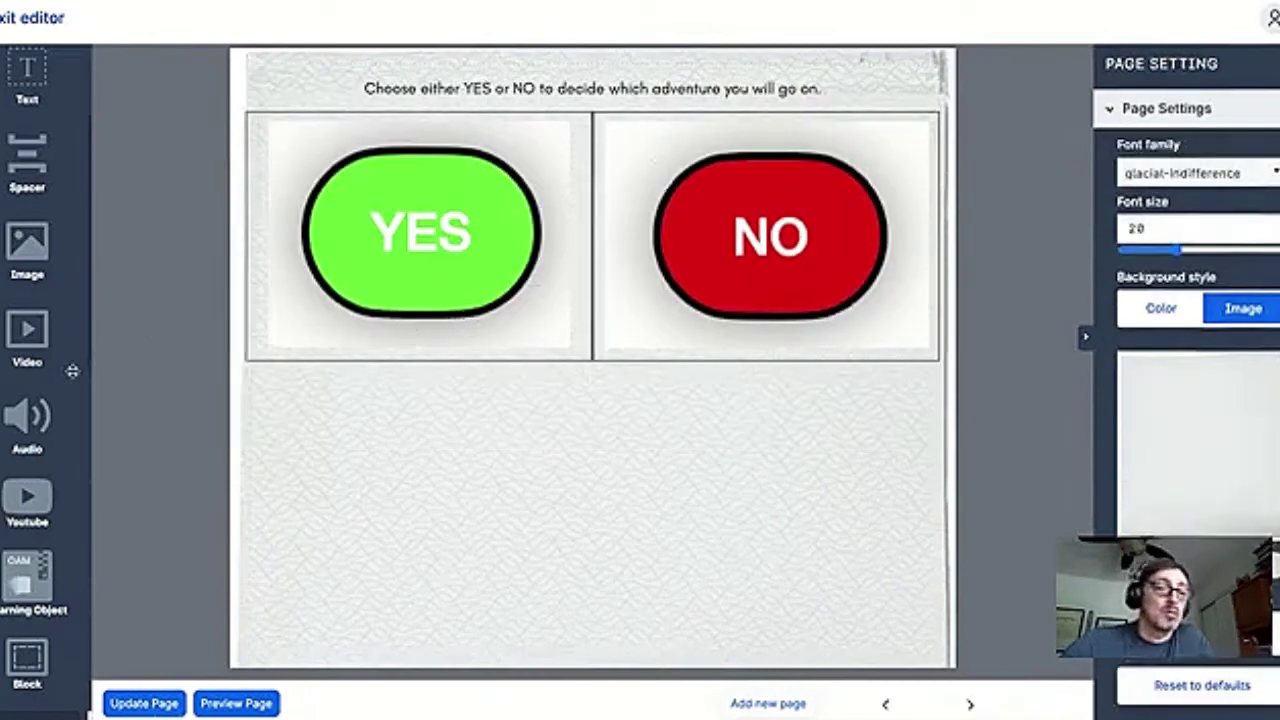
Add a second two-column row beneath the YES/NO row and give both of its cells a dark gray border.
scroll(8, 565, down, 5)
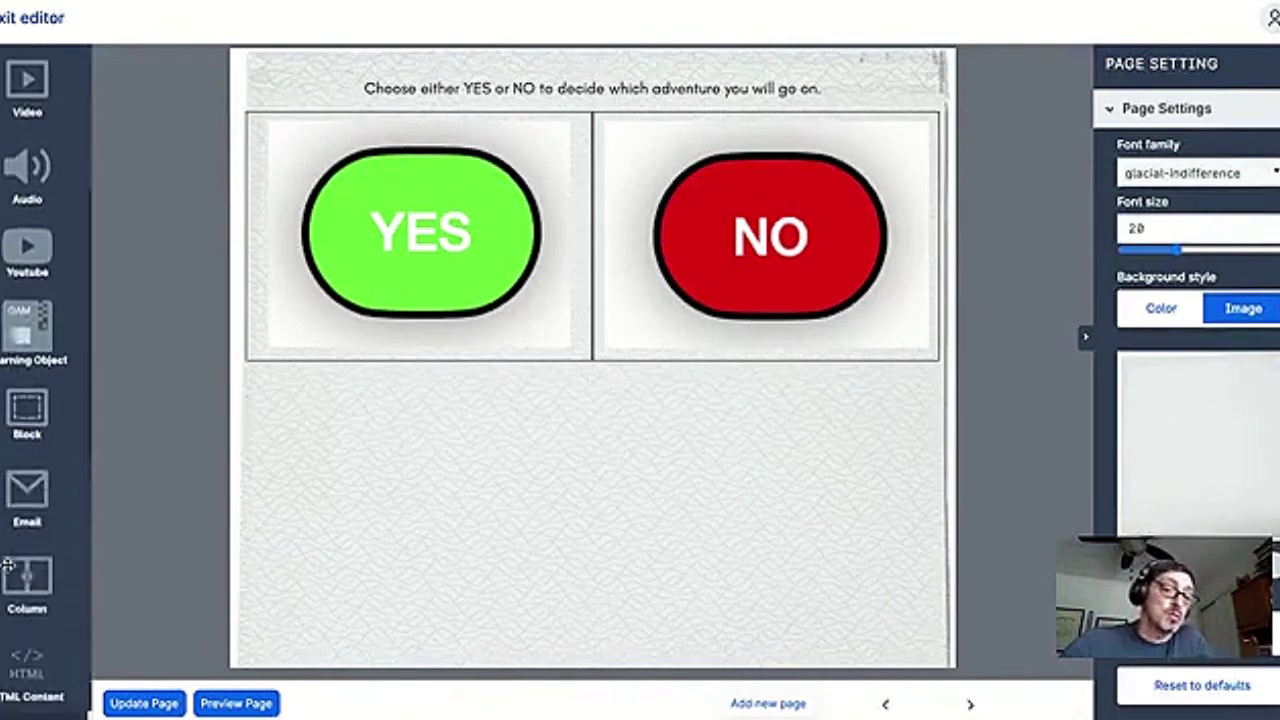
click(28, 385)
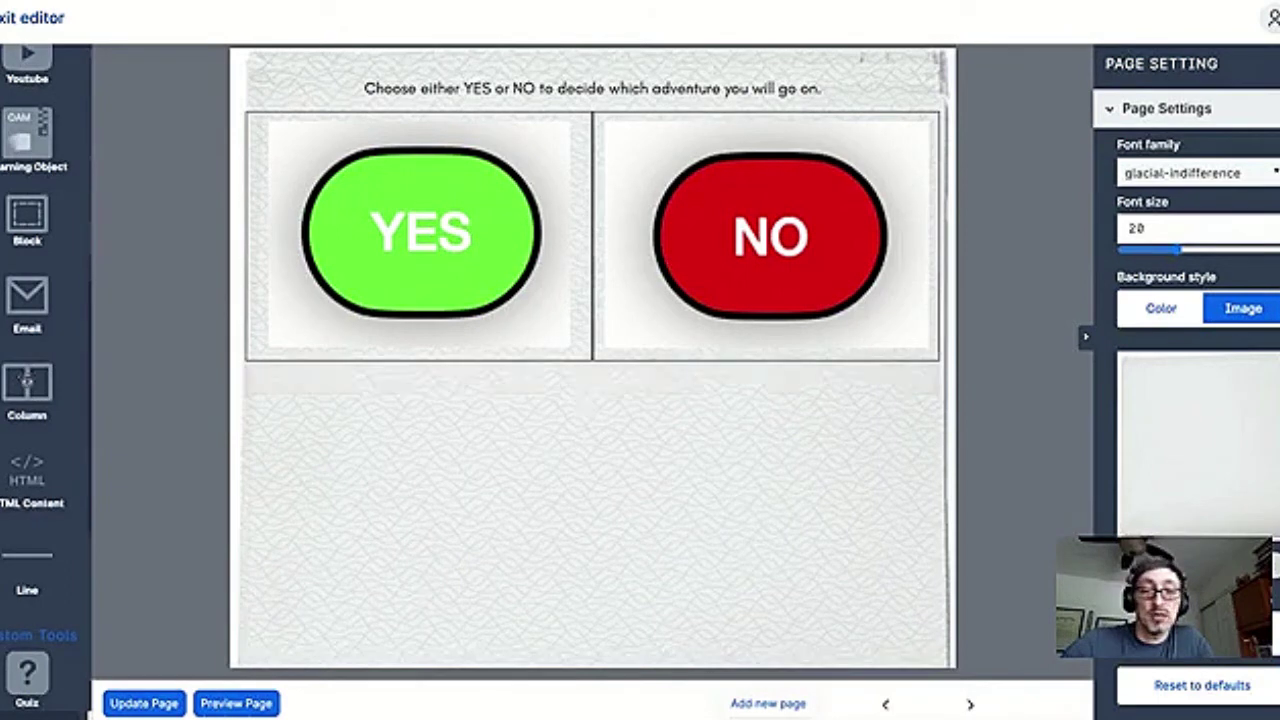
click(656, 386)
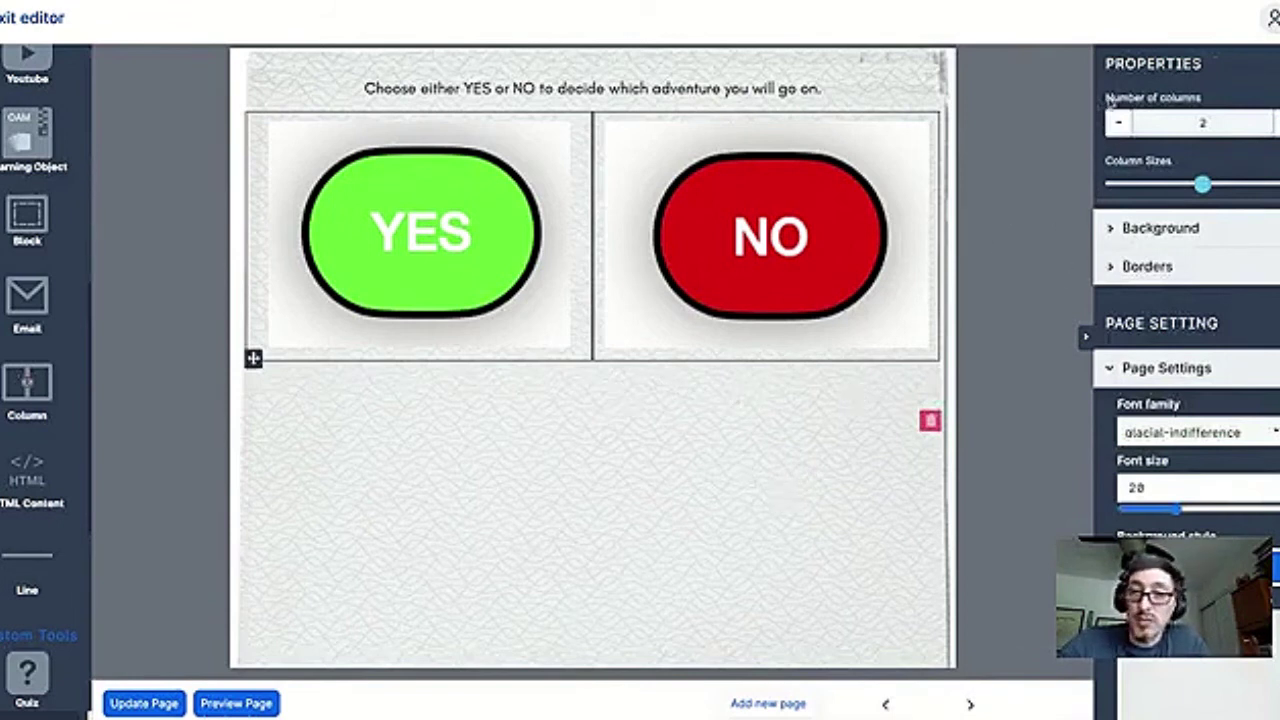
click(1115, 268)
click(1168, 303)
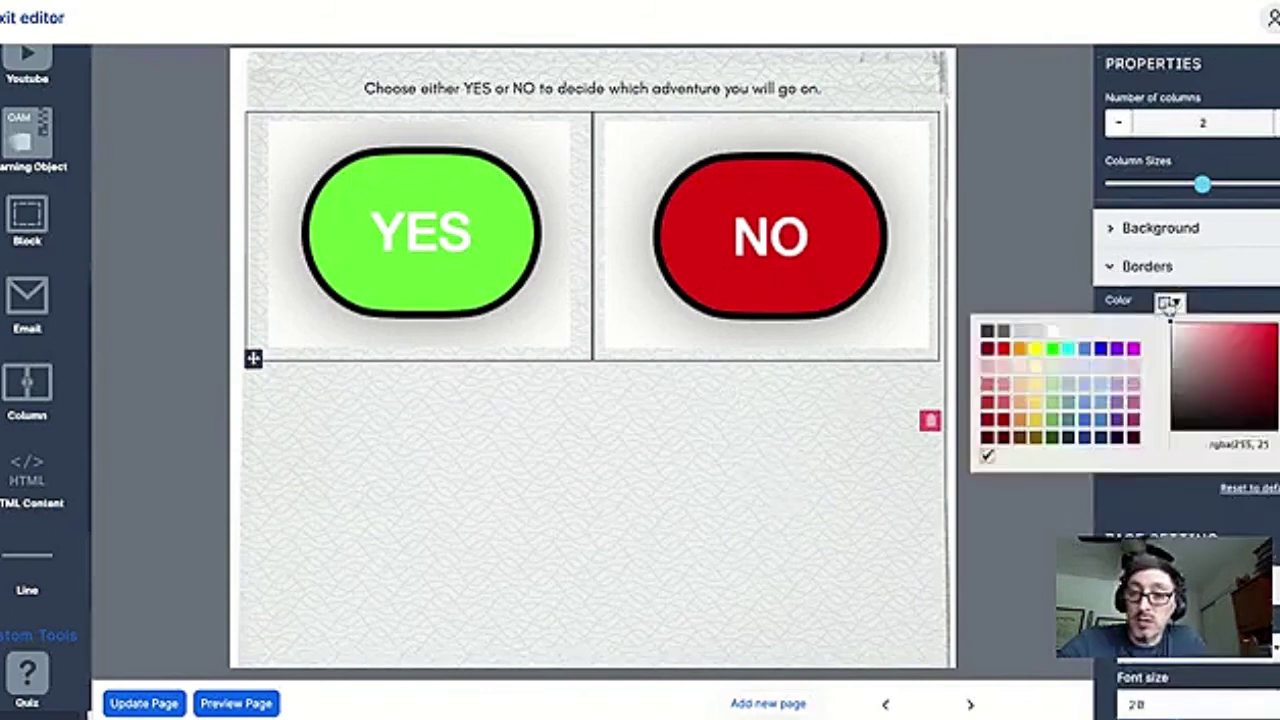
click(987, 331)
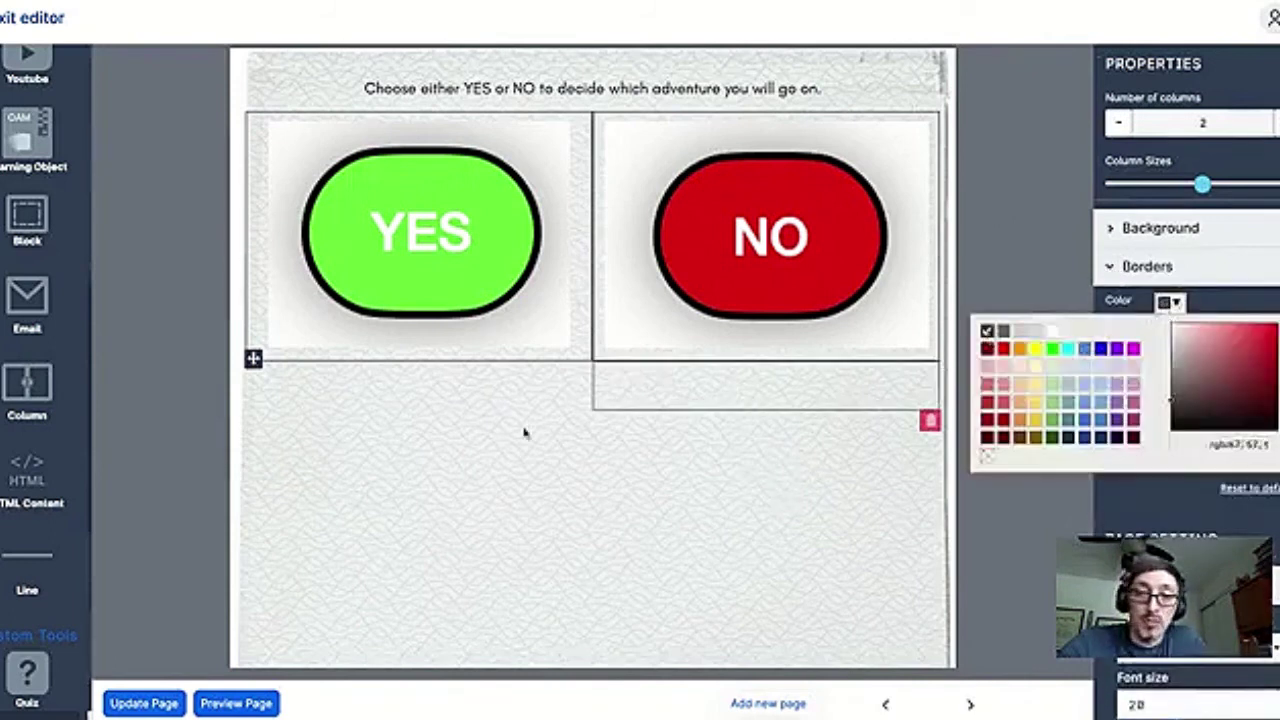
click(987, 455)
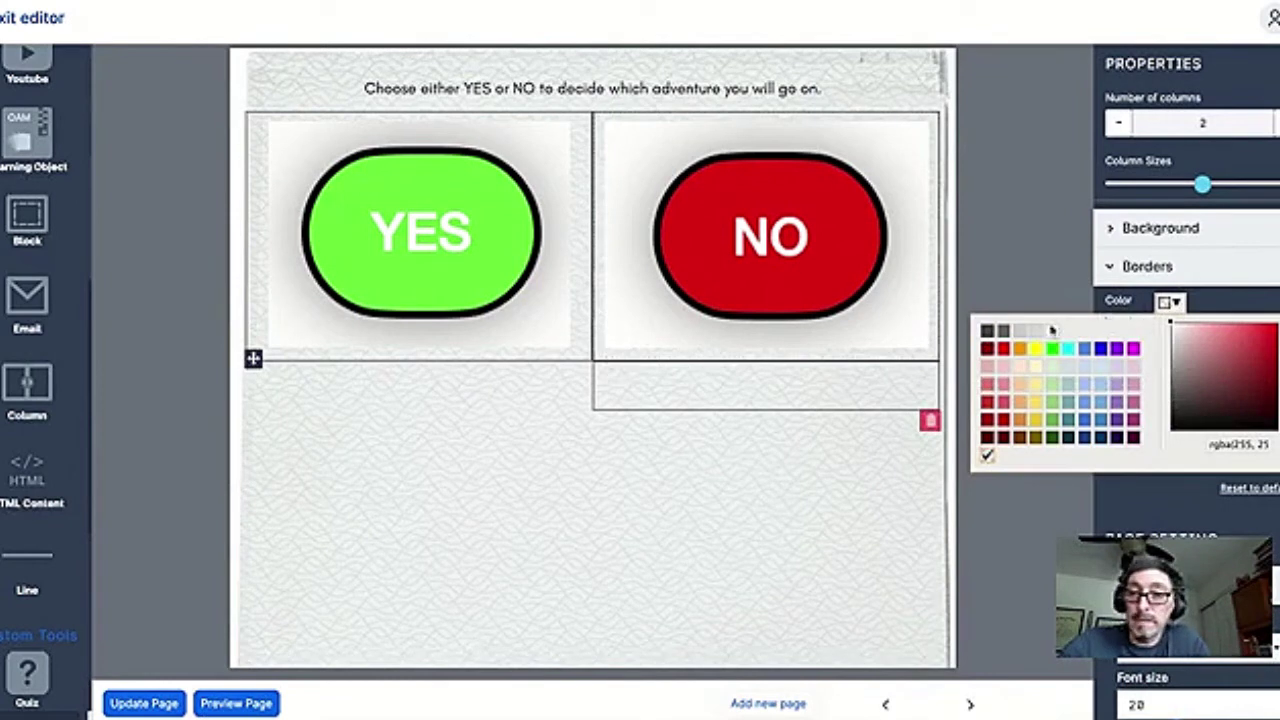
click(987, 332)
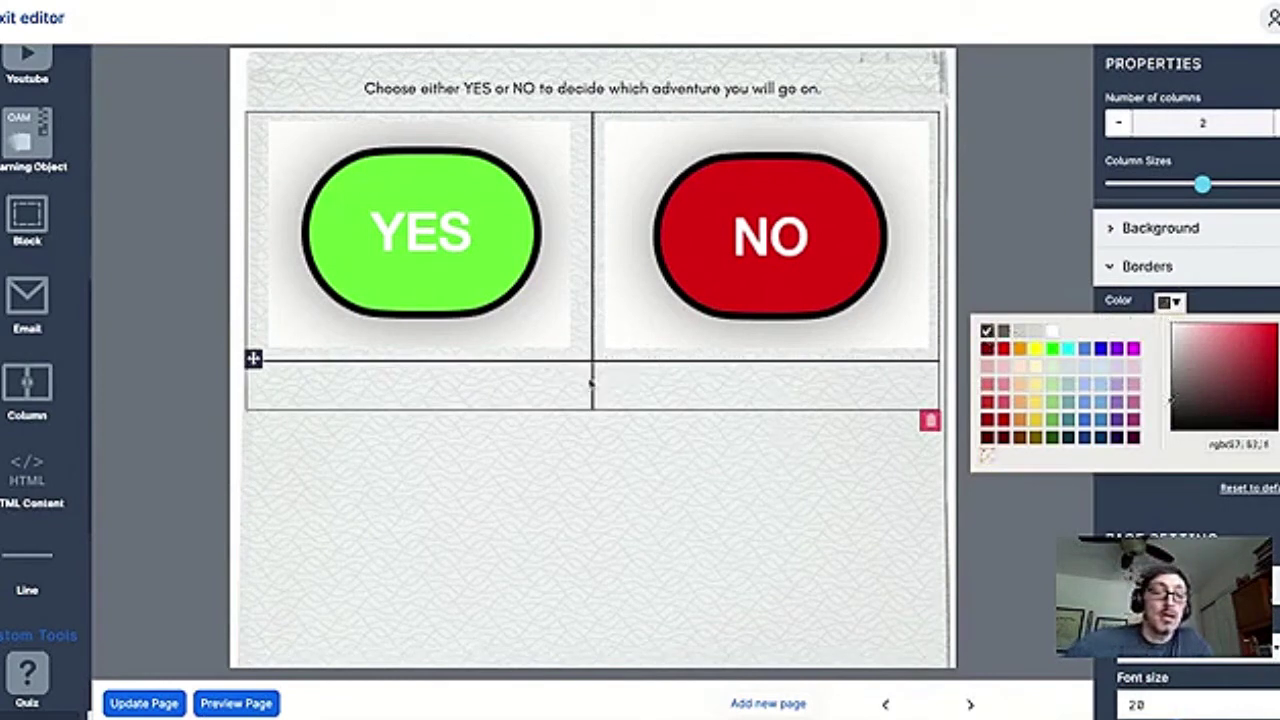
Delete the instruction text and the YES and NO images, leaving both two-column rows empty.
click(500, 90)
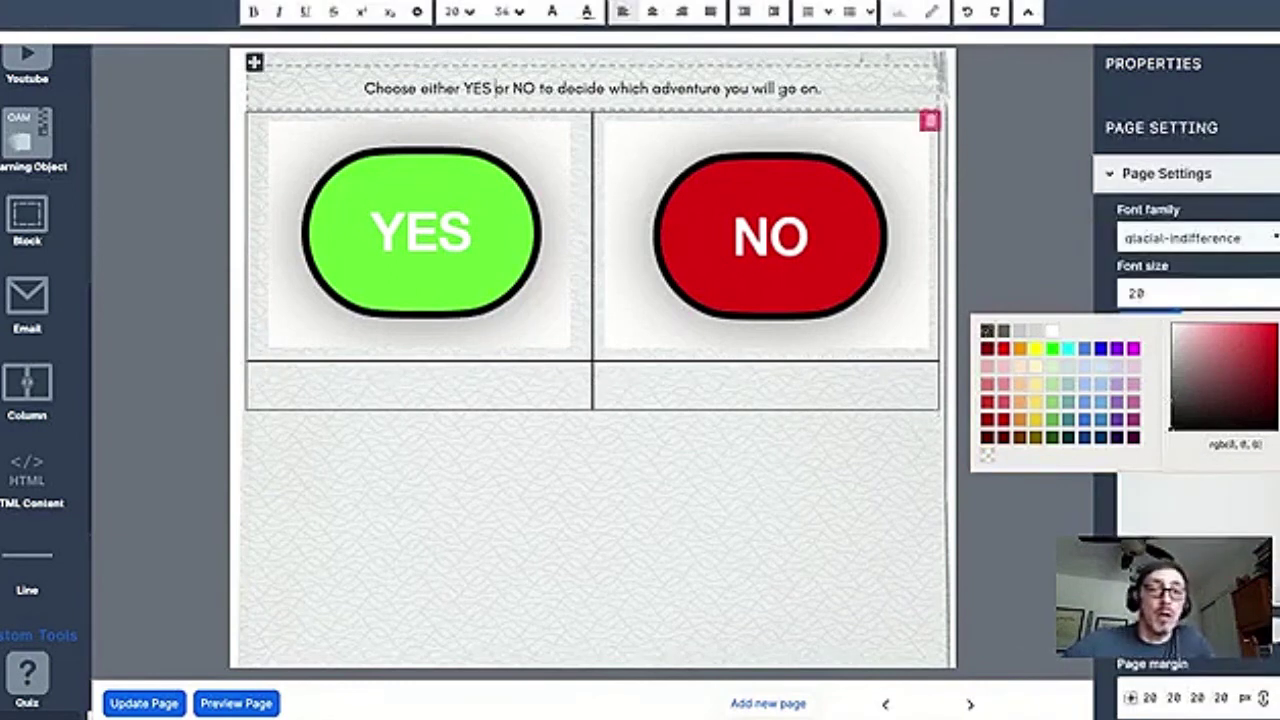
click(930, 121)
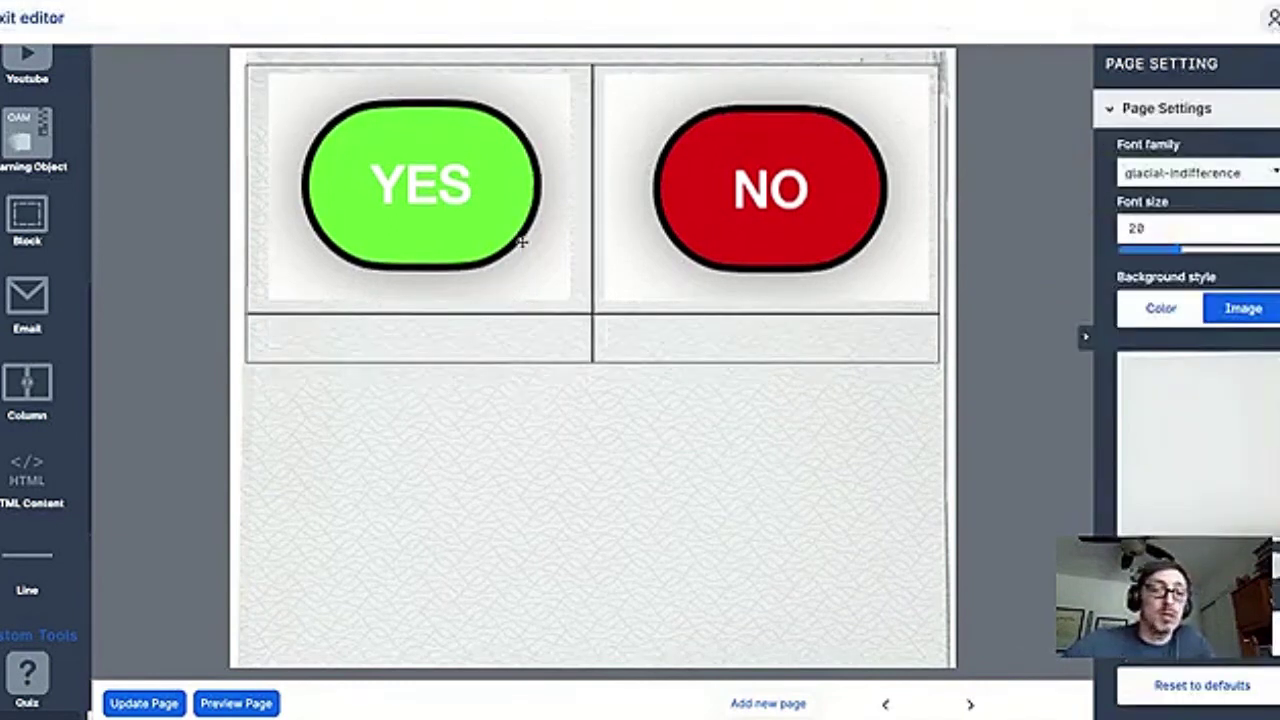
click(548, 289)
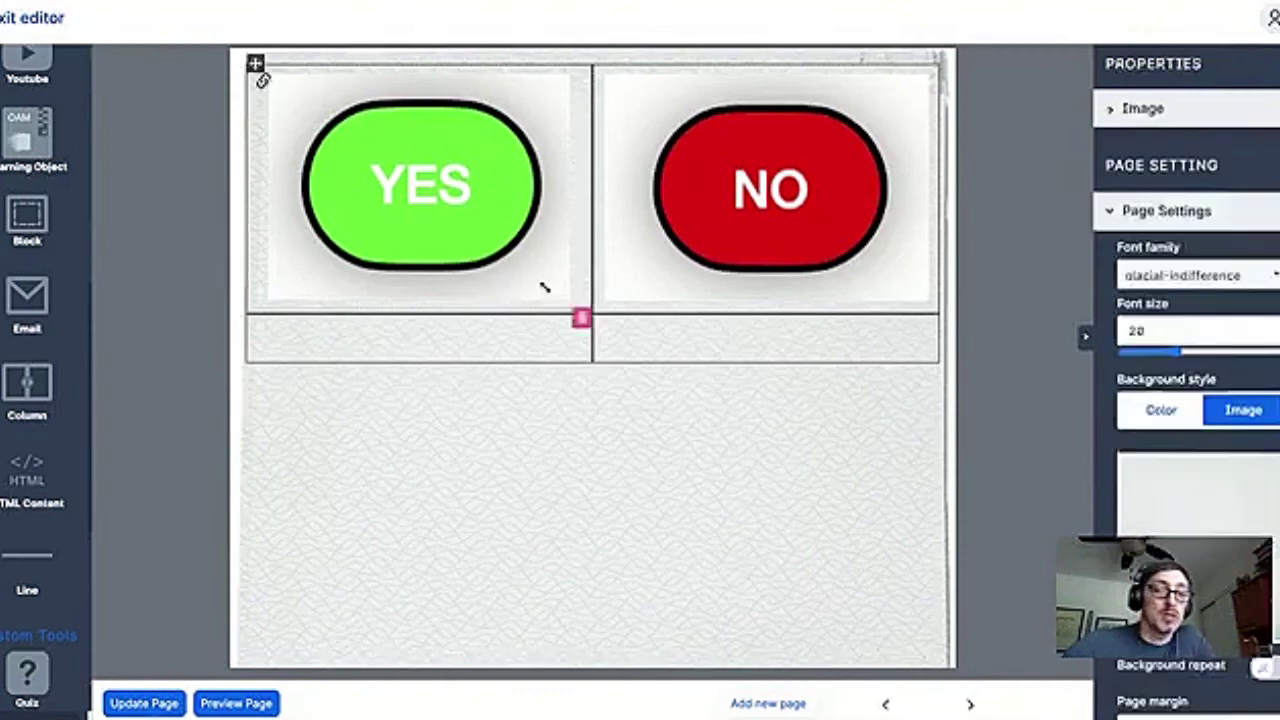
click(581, 325)
click(843, 283)
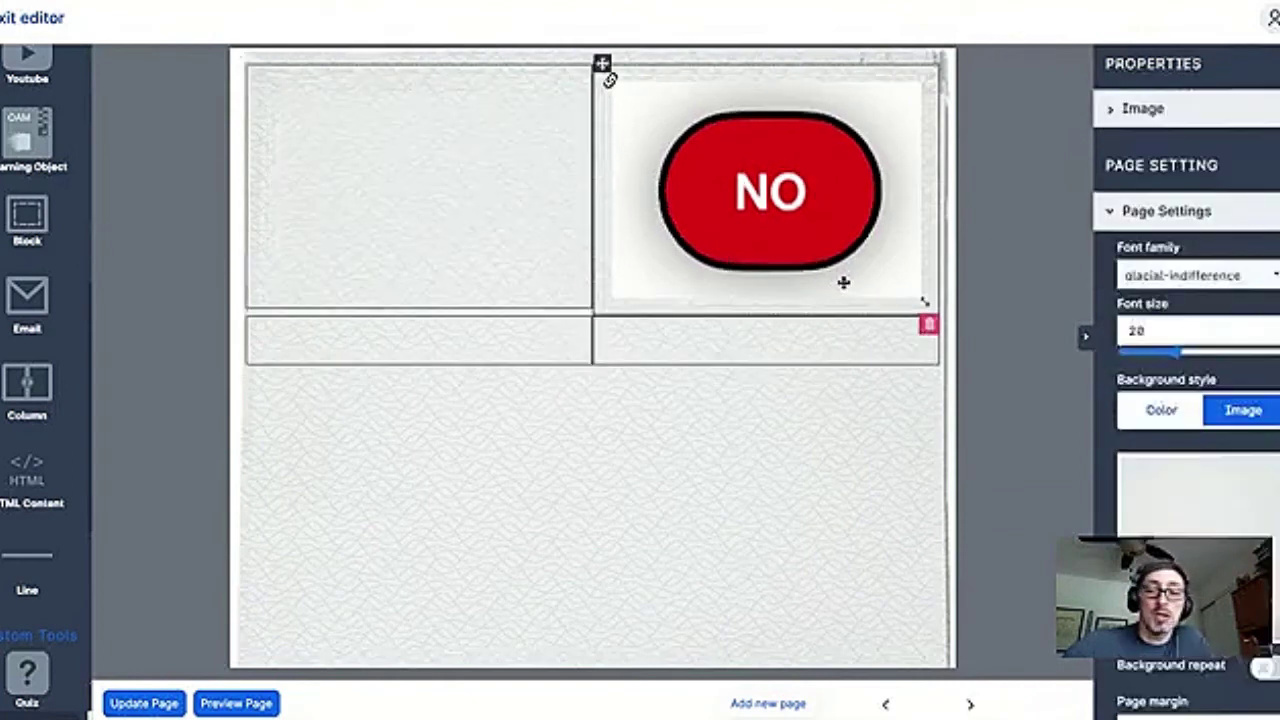
click(929, 324)
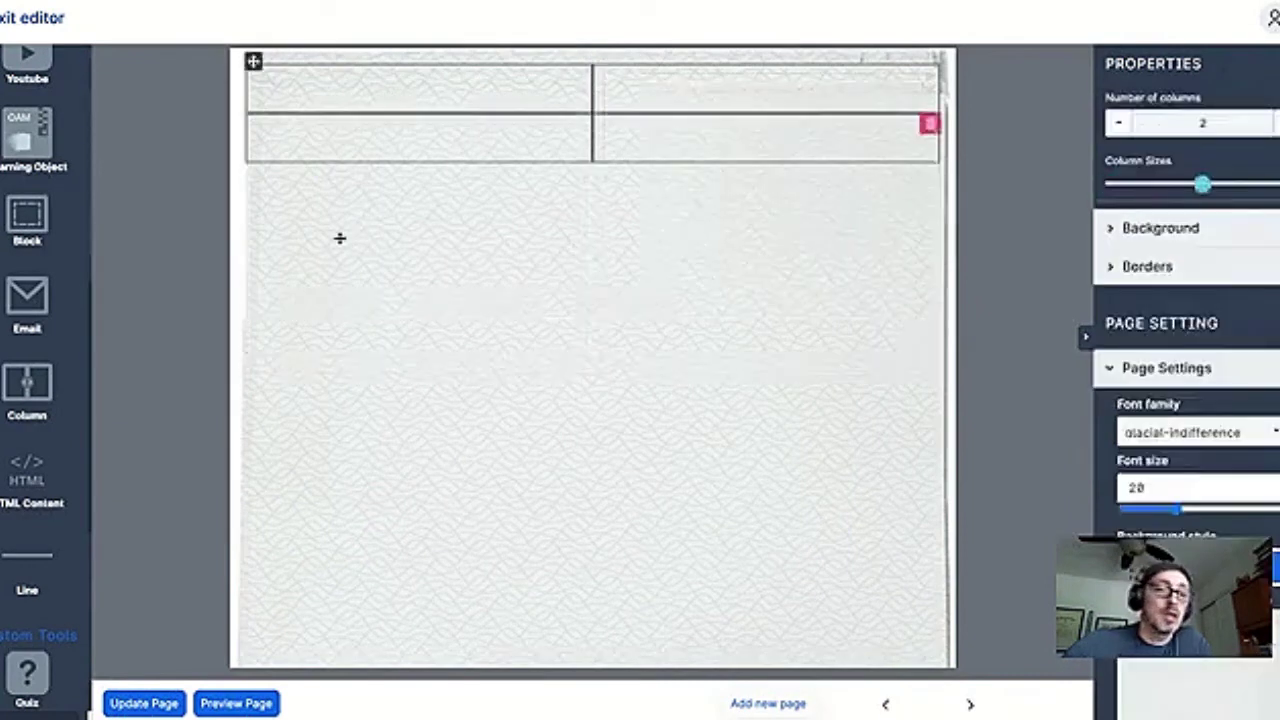
Insert the pizza image from the gallery into the first column of the upper row.
scroll(47, 328, up, 3)
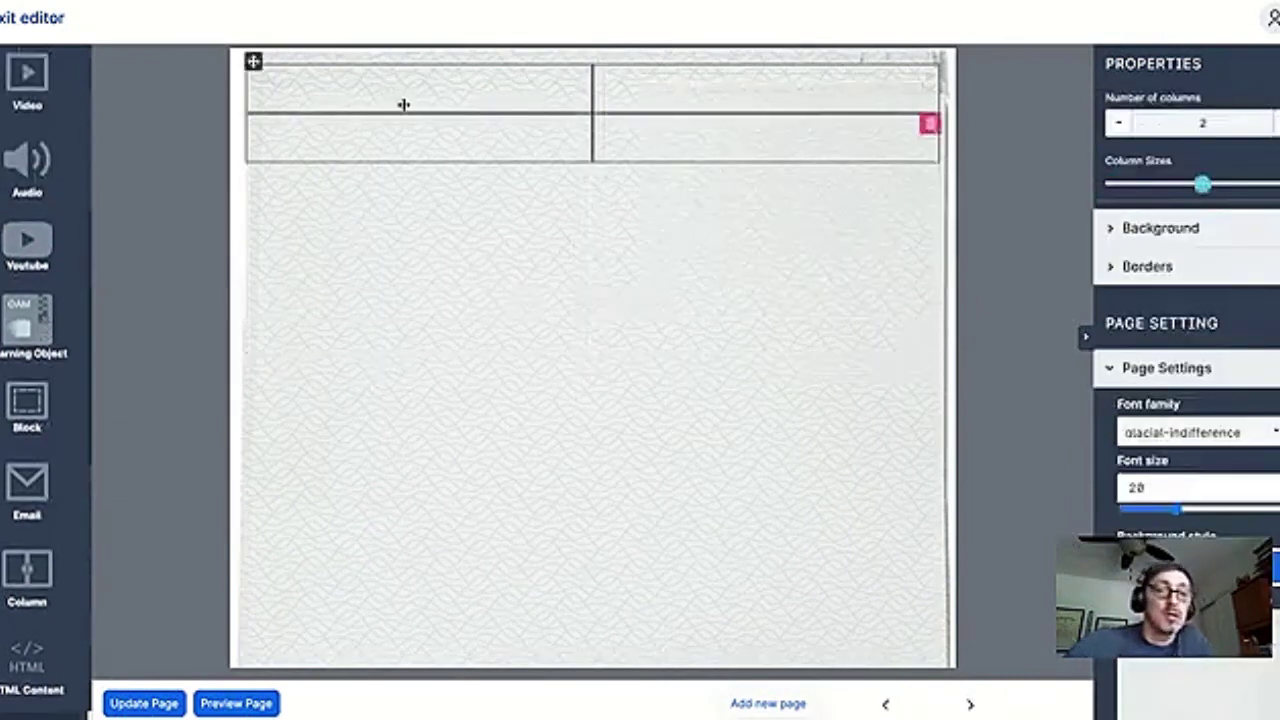
scroll(45, 203, up, 3)
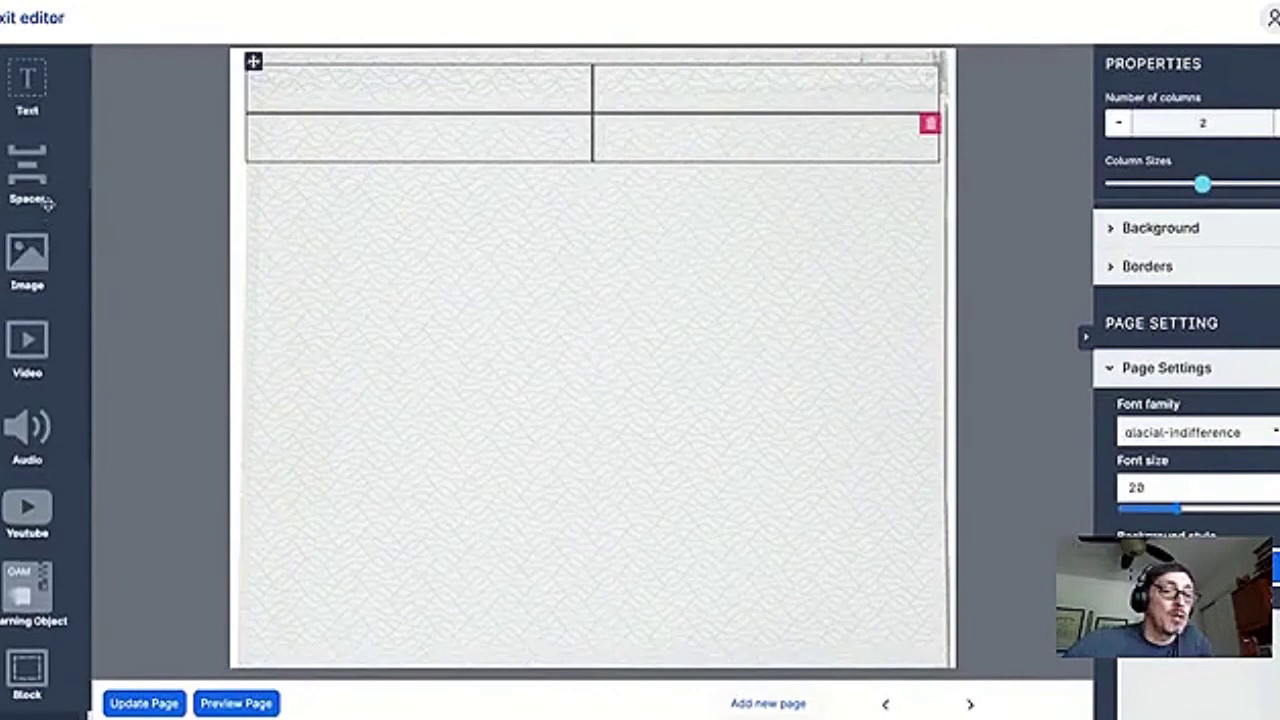
scroll(29, 115, up, 2)
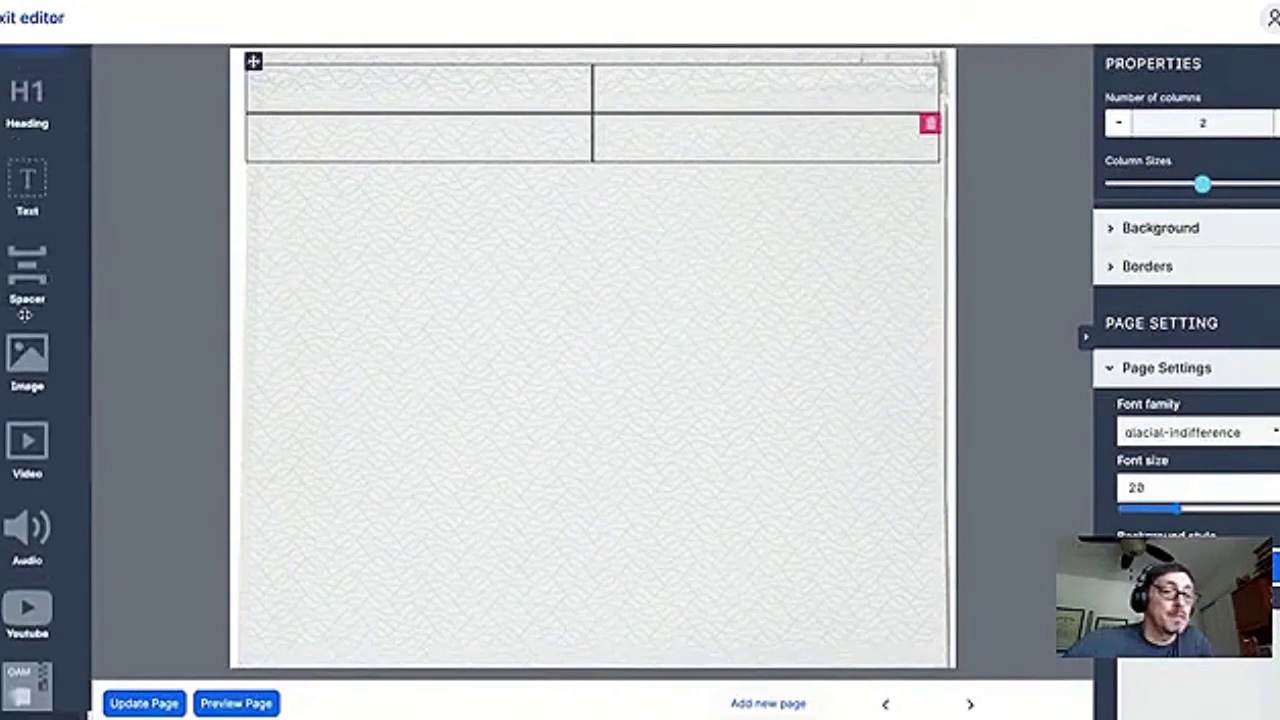
drag(31, 352, 420, 85)
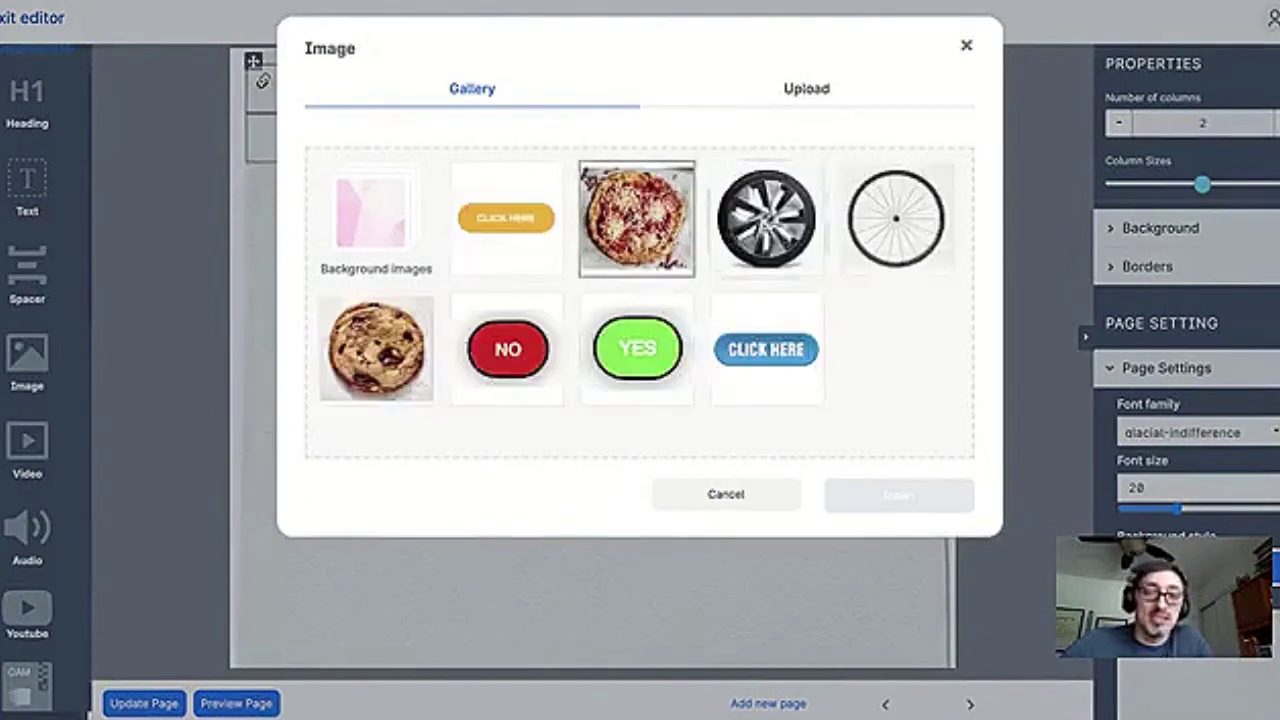
click(652, 238)
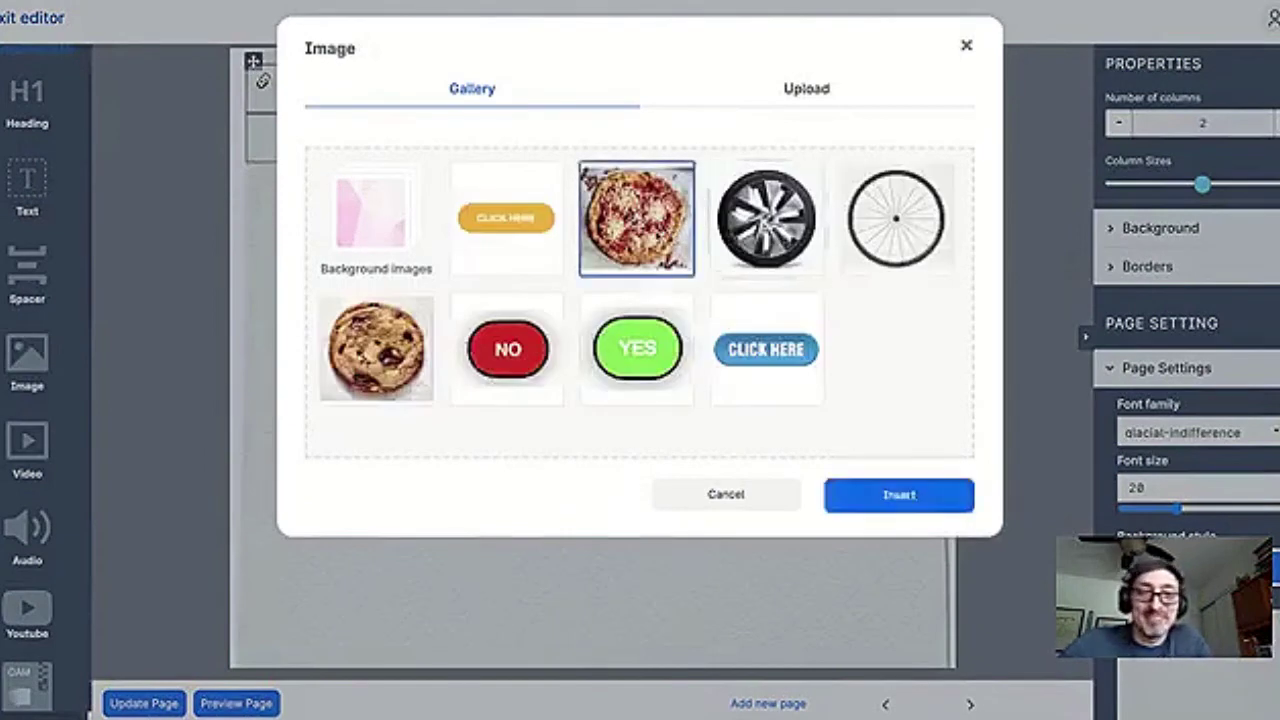
click(894, 500)
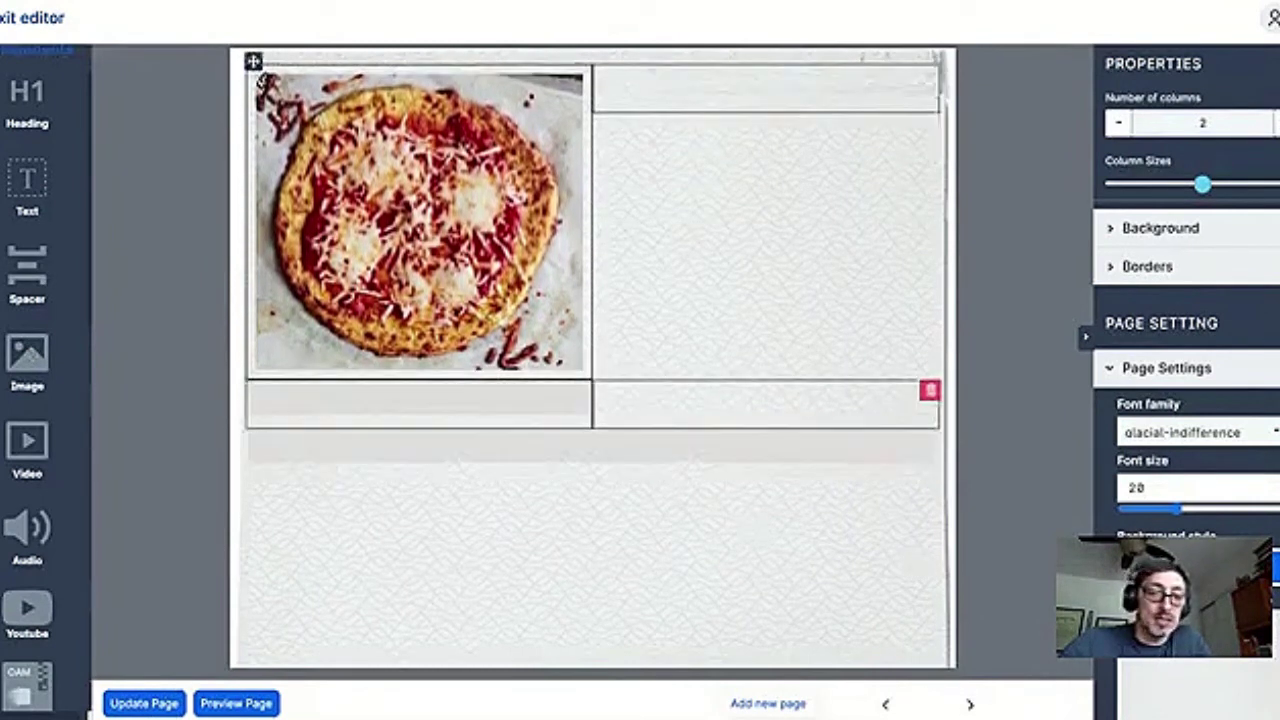
Insert the car wheel image from the gallery into the first column of the lower row.
click(637, 280)
click(785, 255)
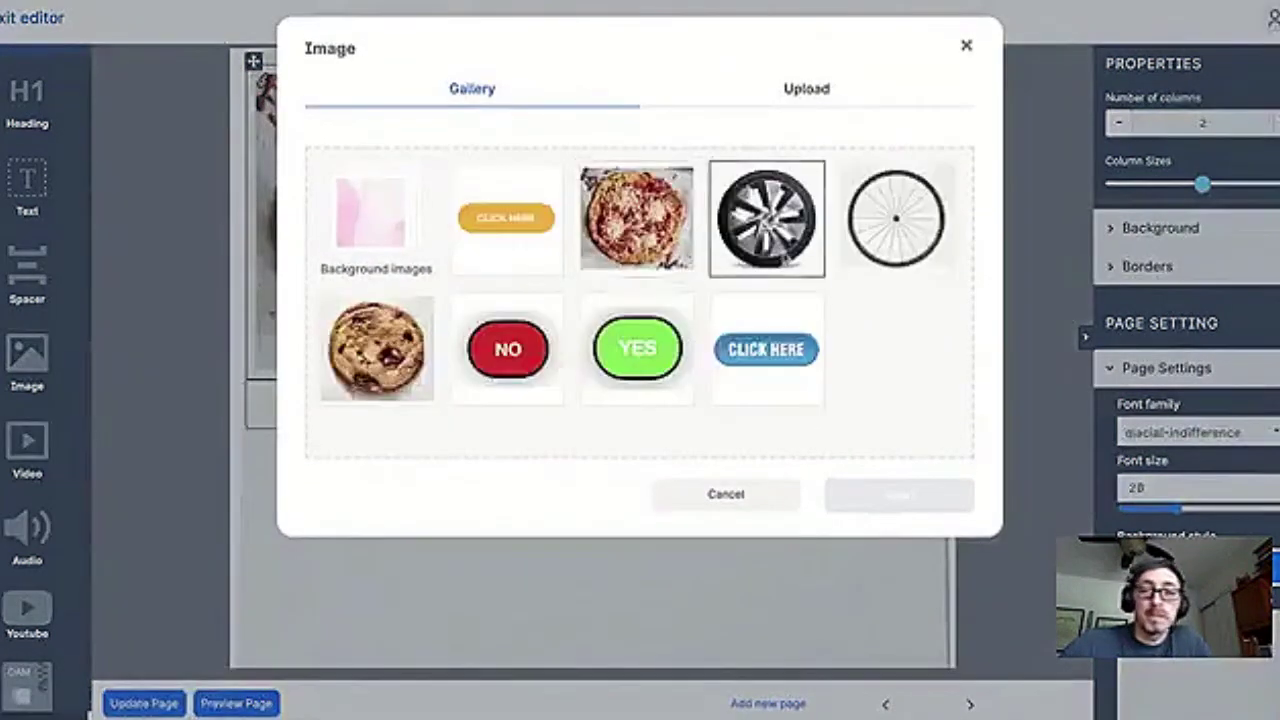
click(915, 505)
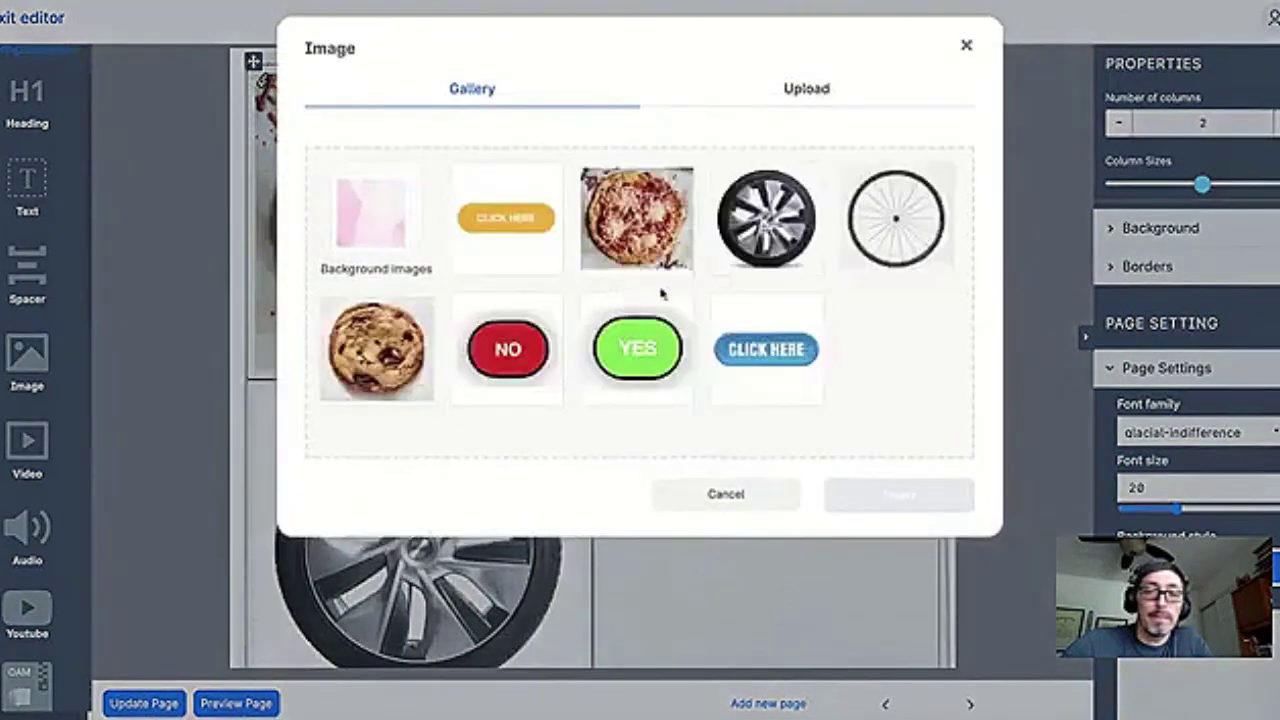
Insert the cookie image from the gallery into the second column of the lower row.
click(880, 248)
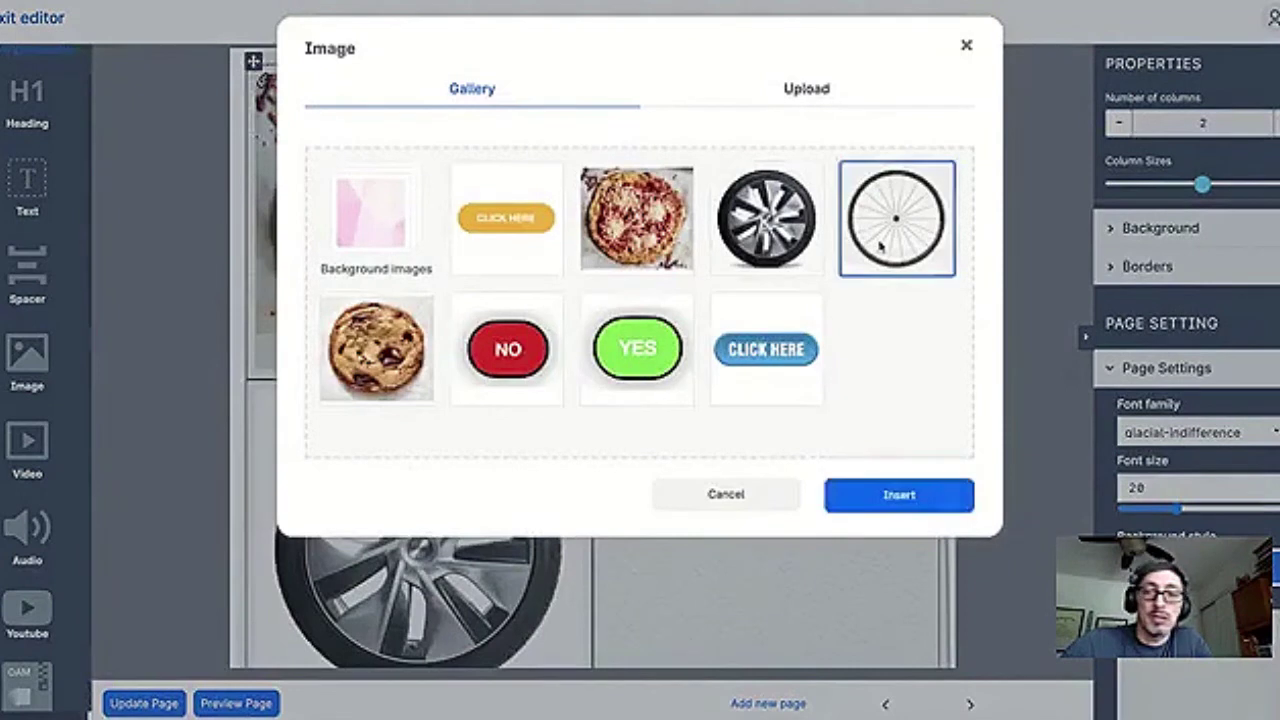
click(390, 372)
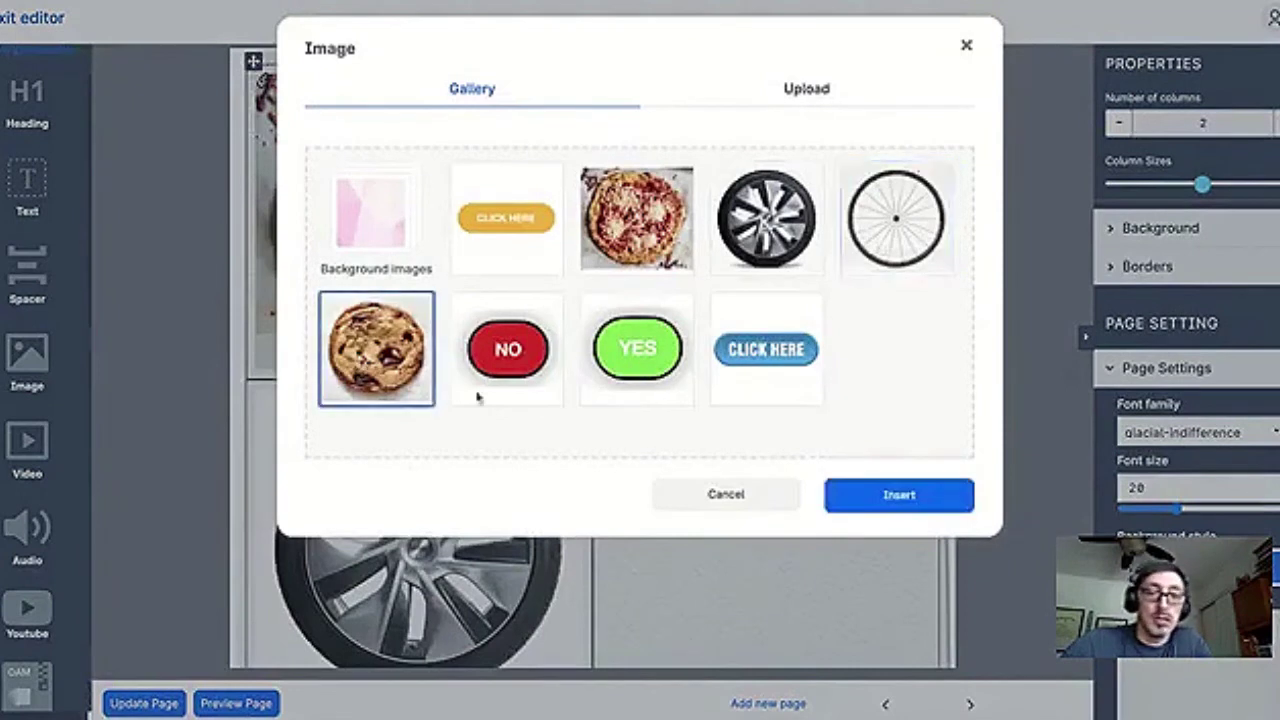
click(886, 497)
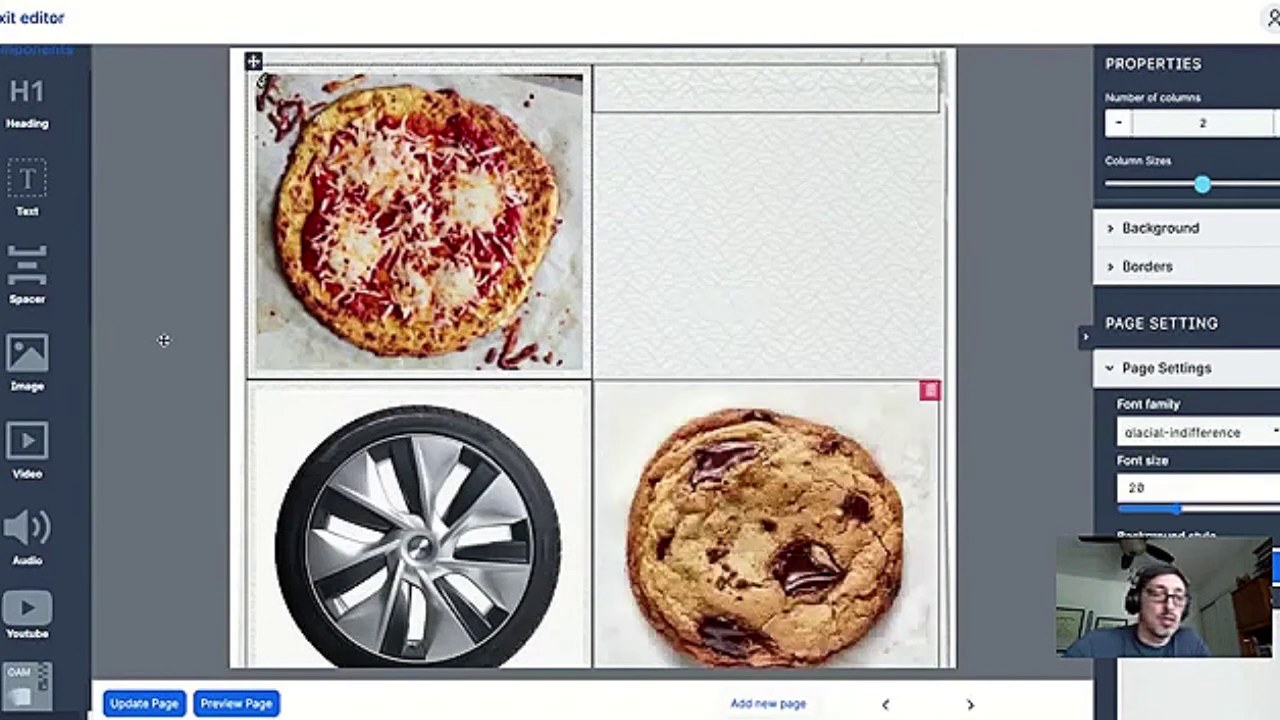
Insert the bicycle wheel image from the gallery into the second column of the upper row.
click(30, 292)
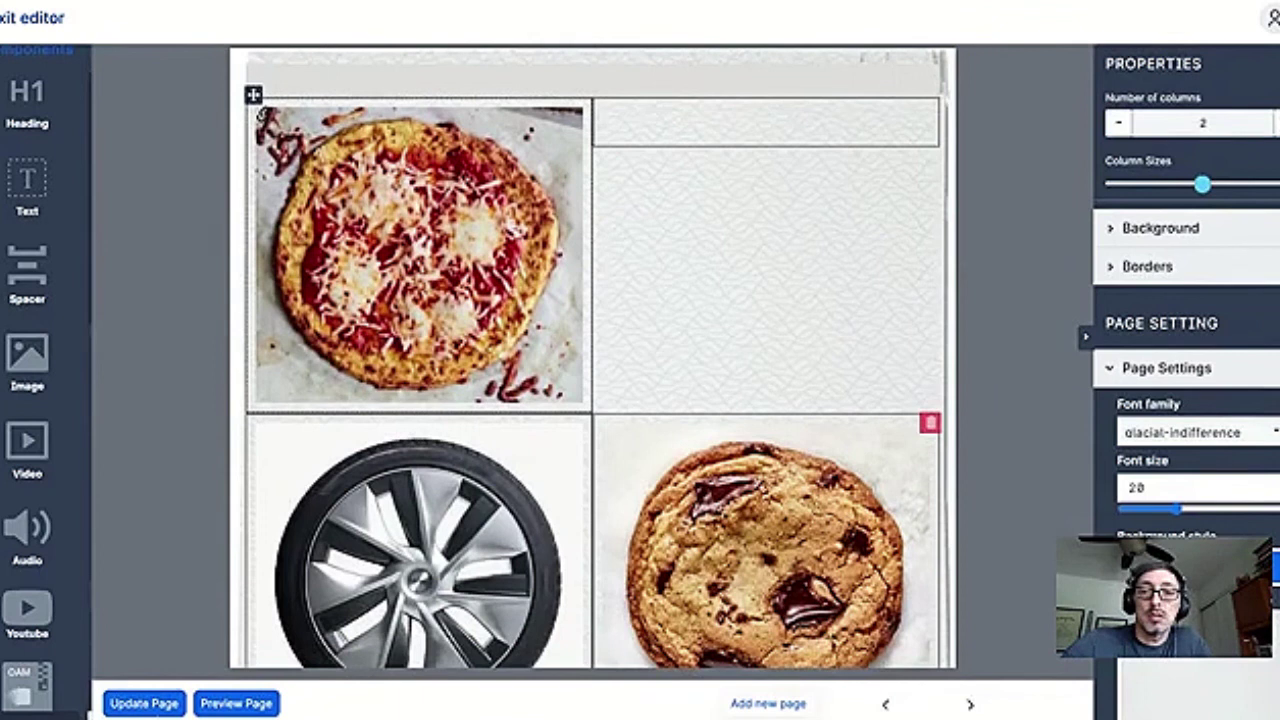
click(567, 280)
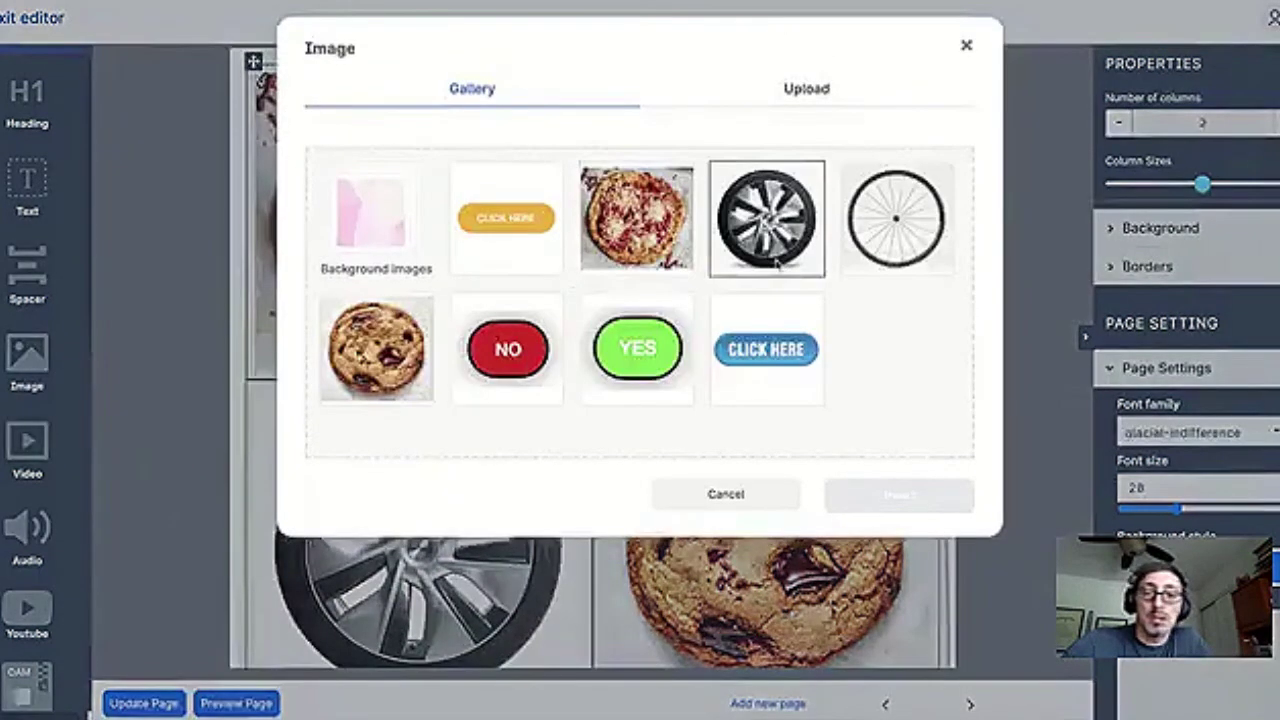
click(906, 236)
click(895, 497)
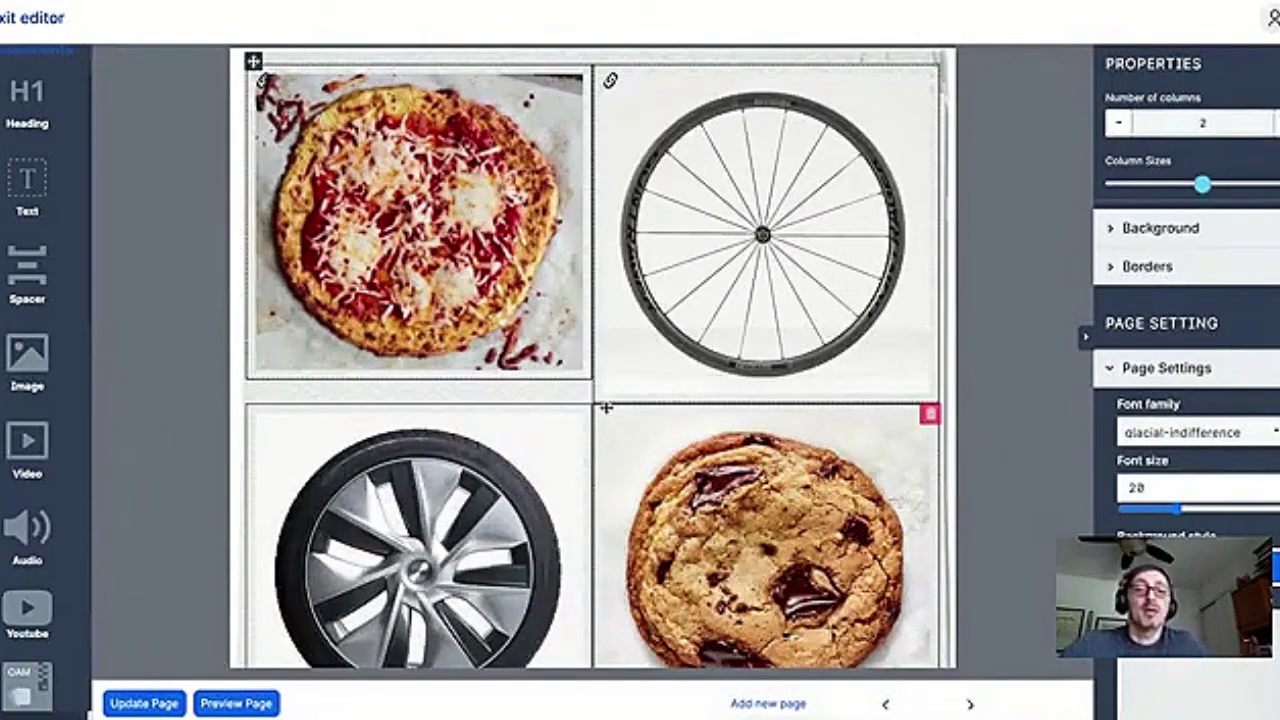
Shrink the bicycle wheel image slightly to match the pizza image's height and align it to the center of its column.
click(682, 368)
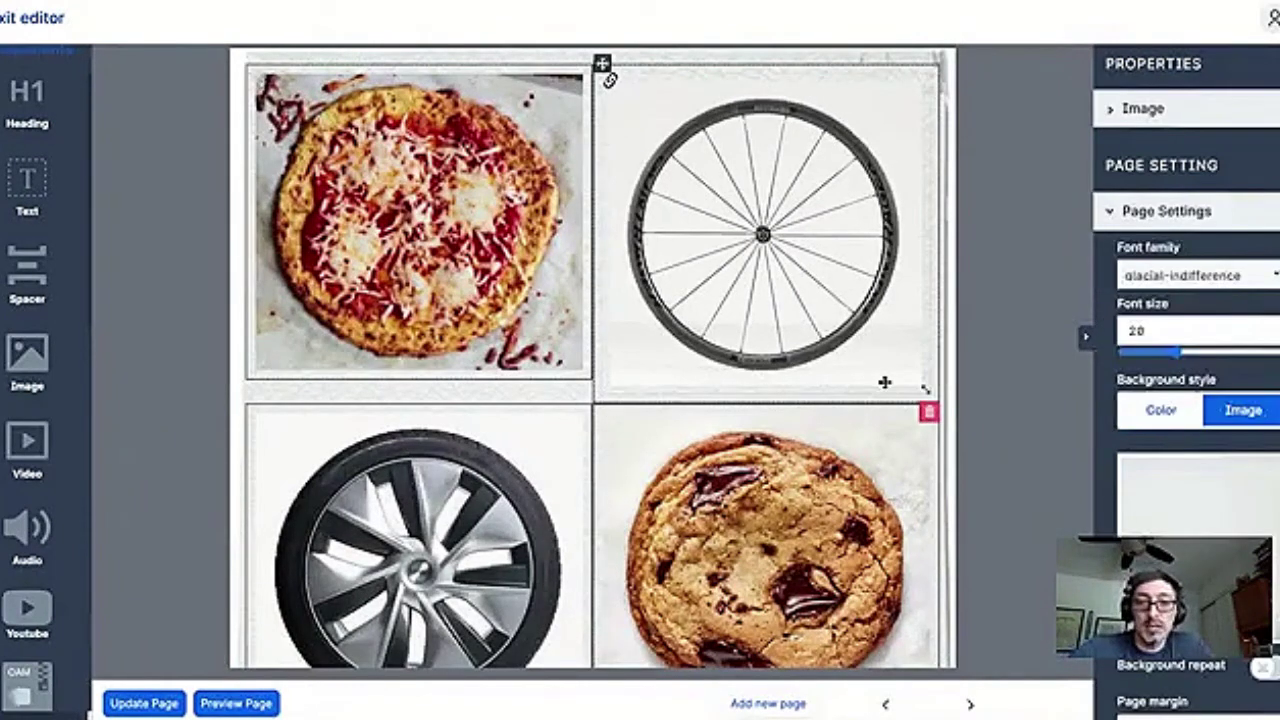
mouse_move(922, 388)
mouse_down()
mouse_move(737, 206)
mouse_move(909, 374)
mouse_up()
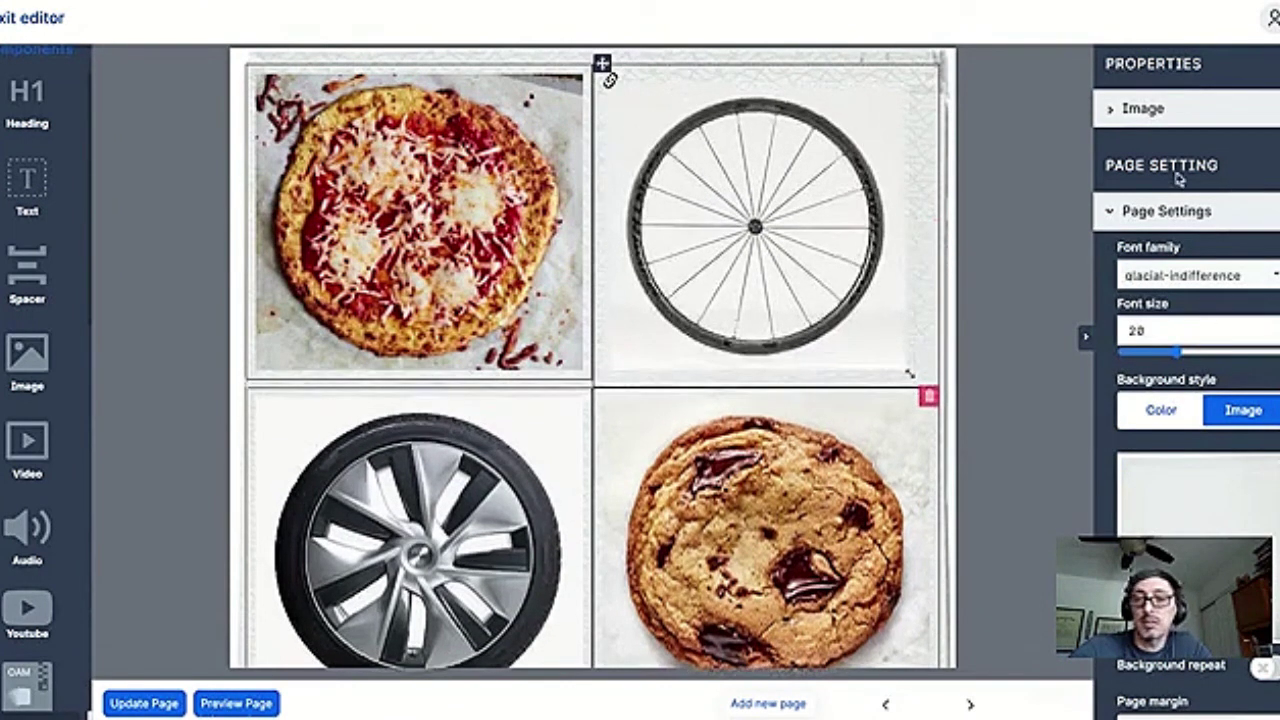
click(1114, 112)
click(1203, 180)
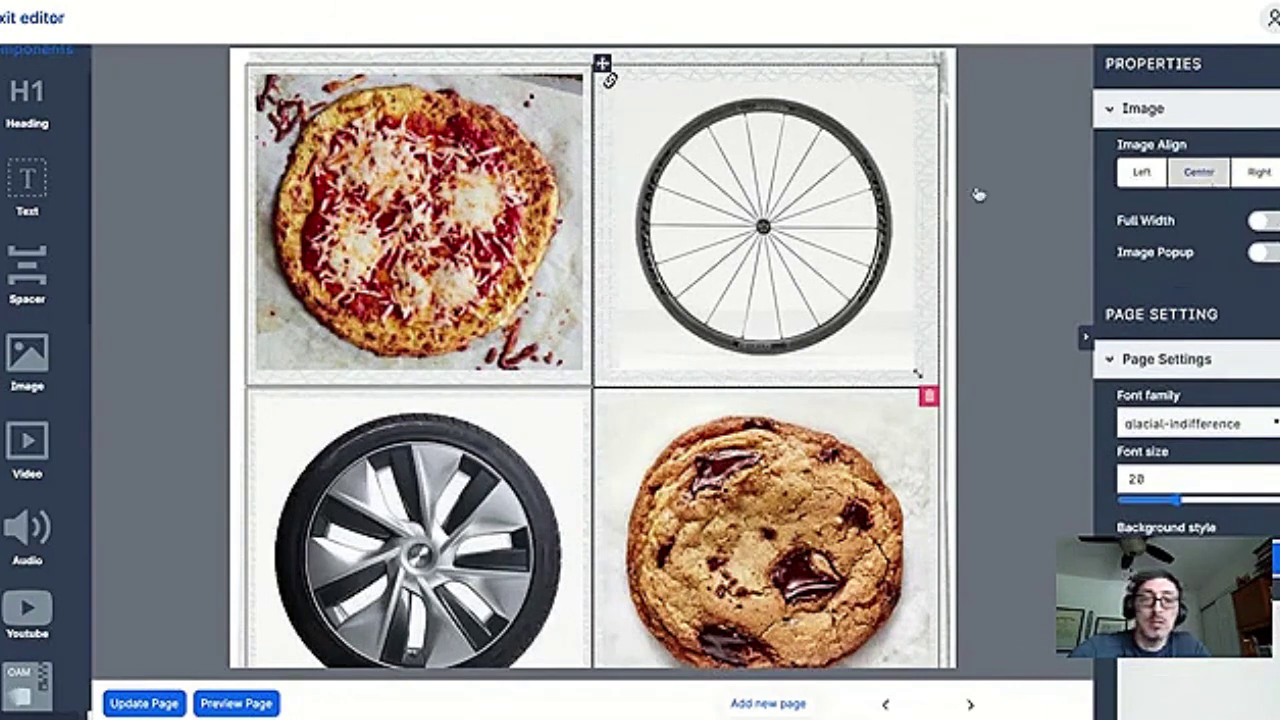
Center-align the pizza, cookie and car wheel images within their columns.
click(468, 200)
click(1199, 172)
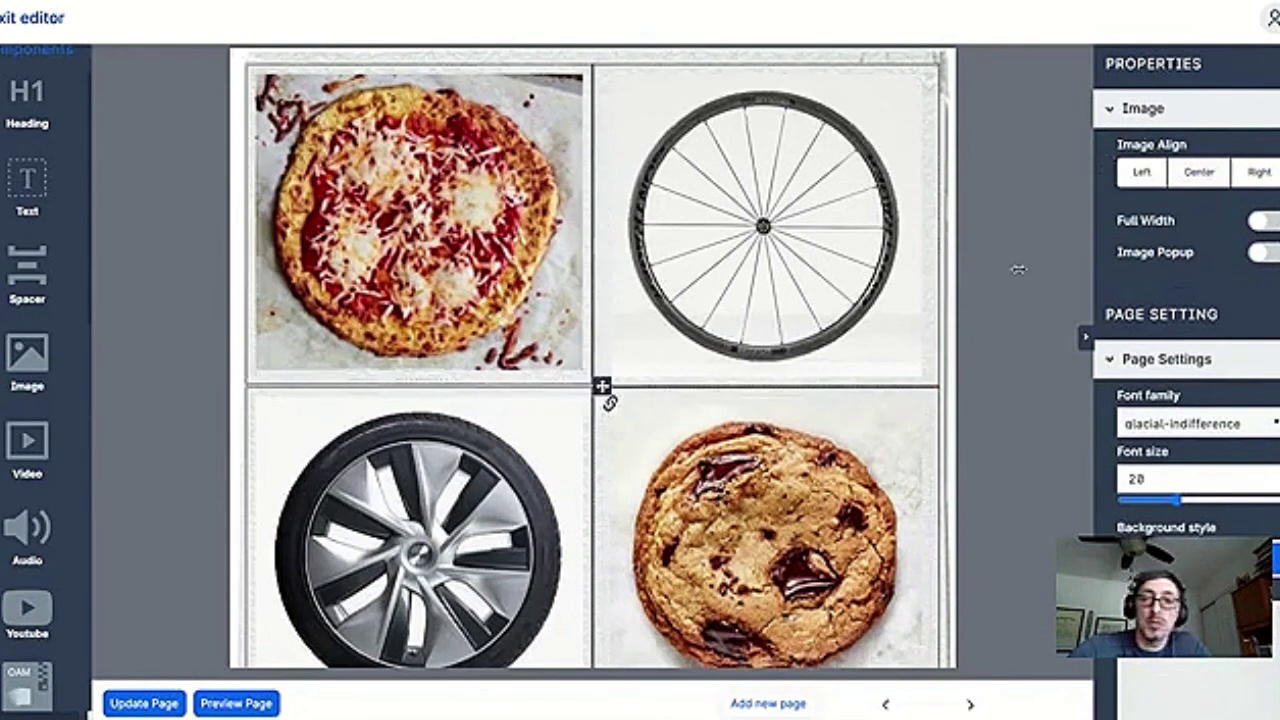
click(1198, 172)
click(420, 520)
click(1198, 172)
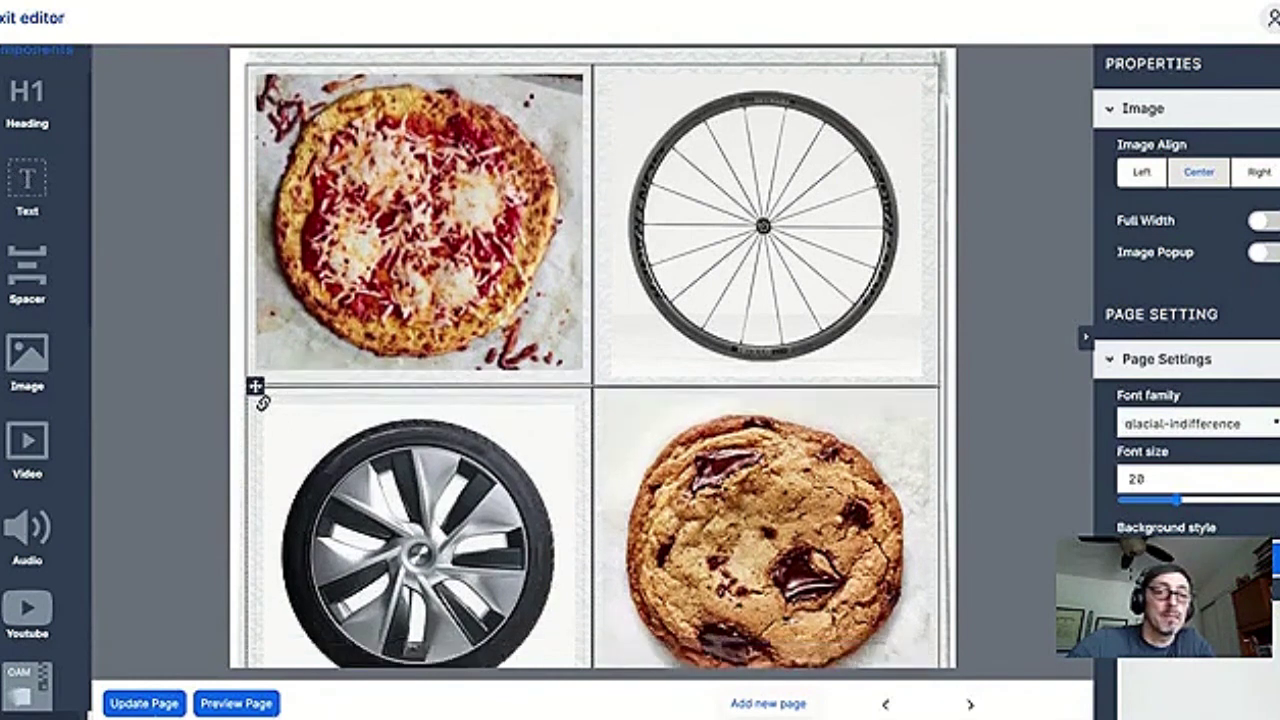
Enter the question "Which one of these is a cookie?" in the text area above the image grid.
scroll(595, 365, up, 1)
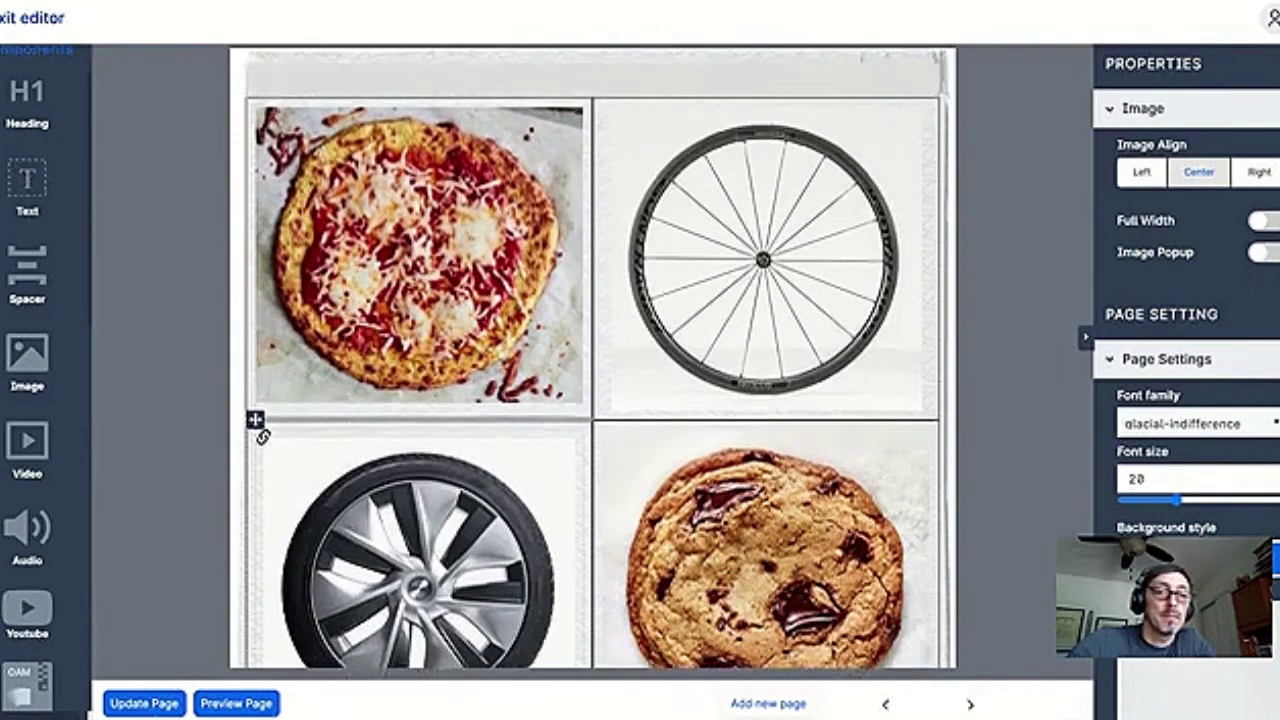
click(304, 88)
text(Which)
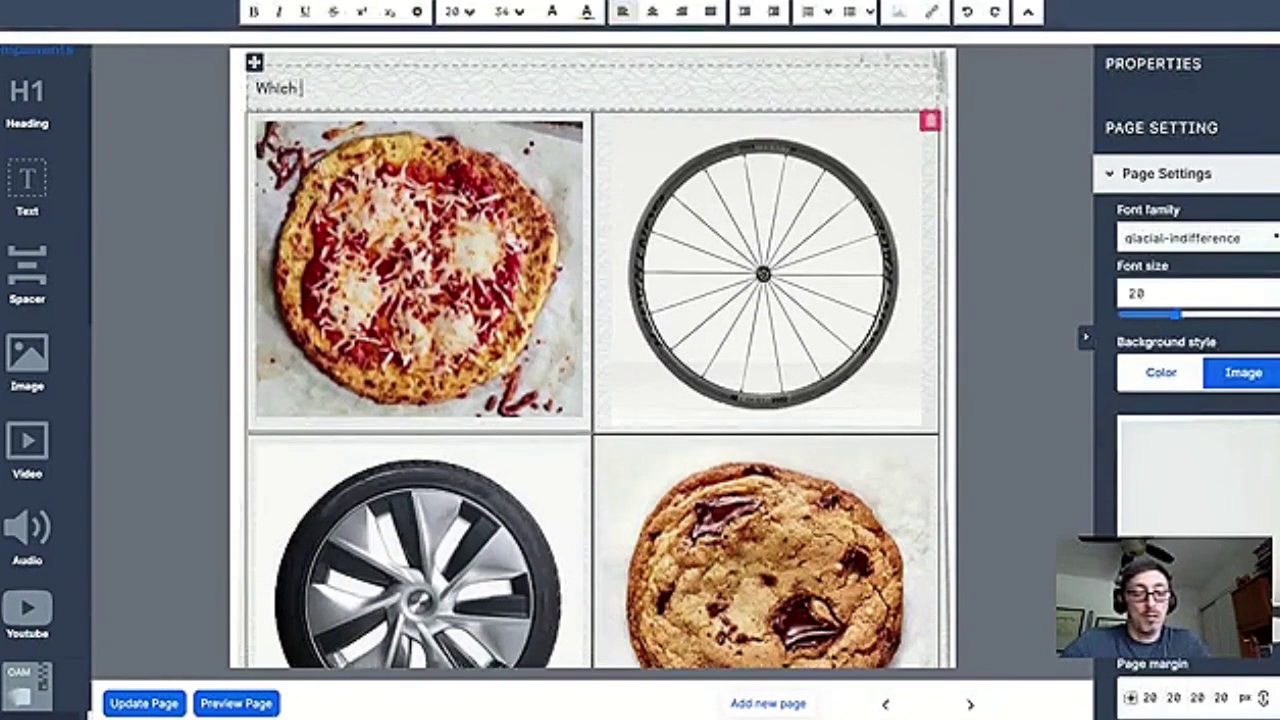
text( one of these is a cookie?)
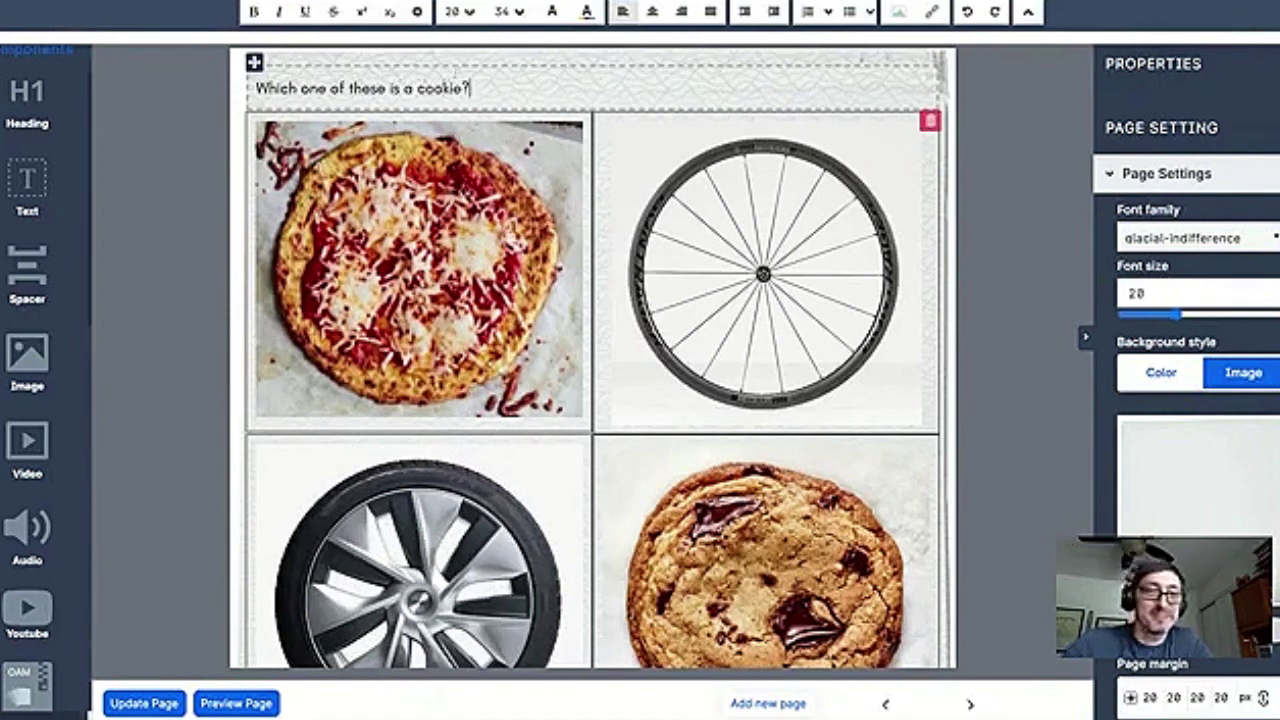
Set the question text above the image grid to font size 50 and center it.
drag(470, 88, 217, 80)
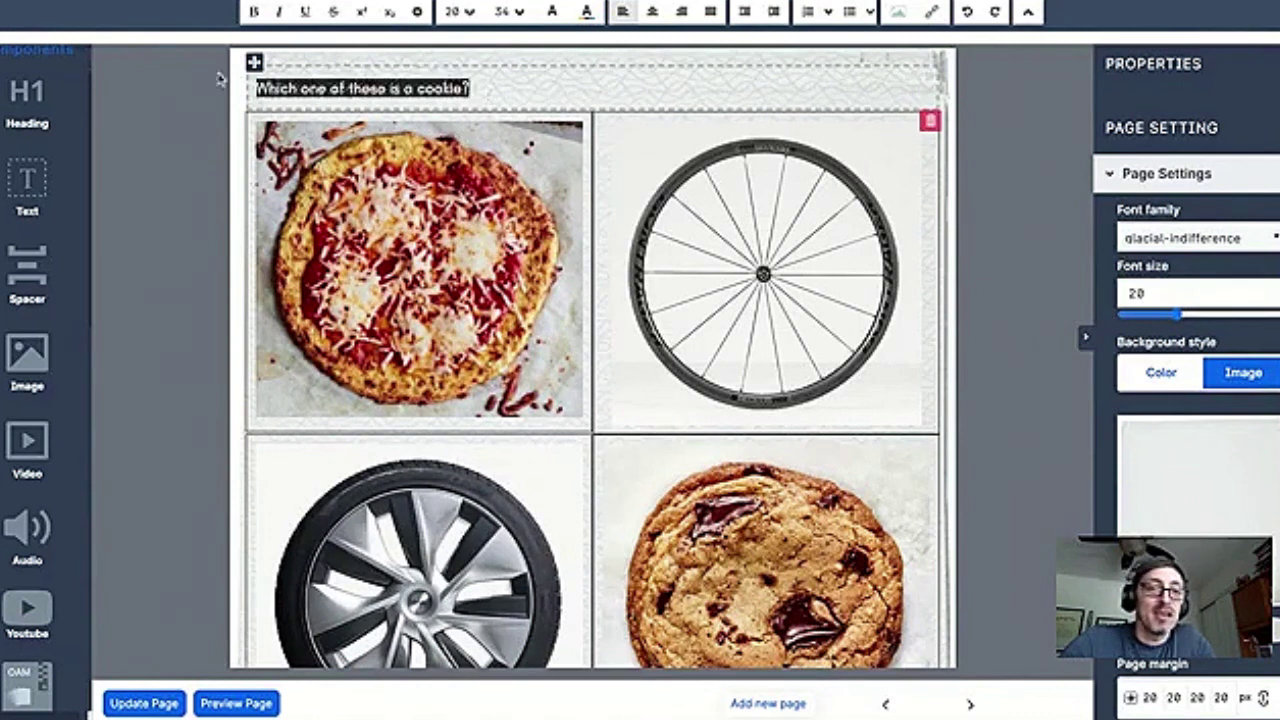
click(478, 14)
scroll(486, 140, down, 10)
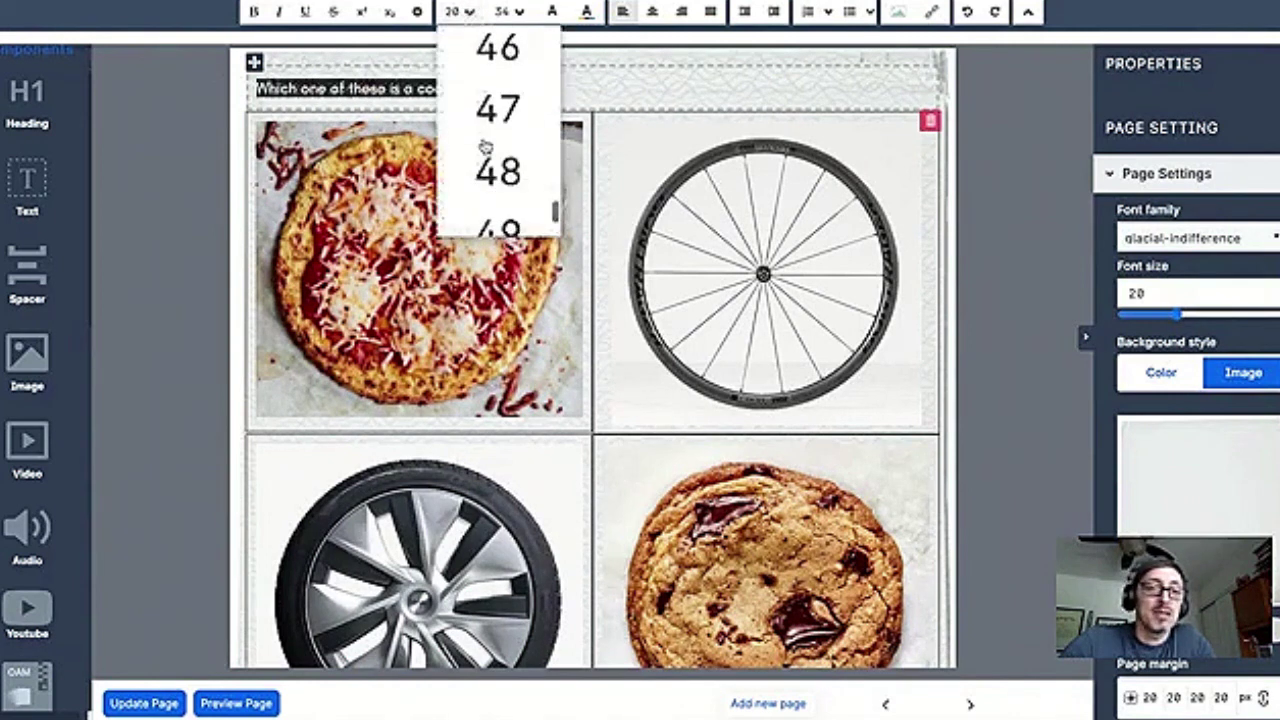
click(505, 200)
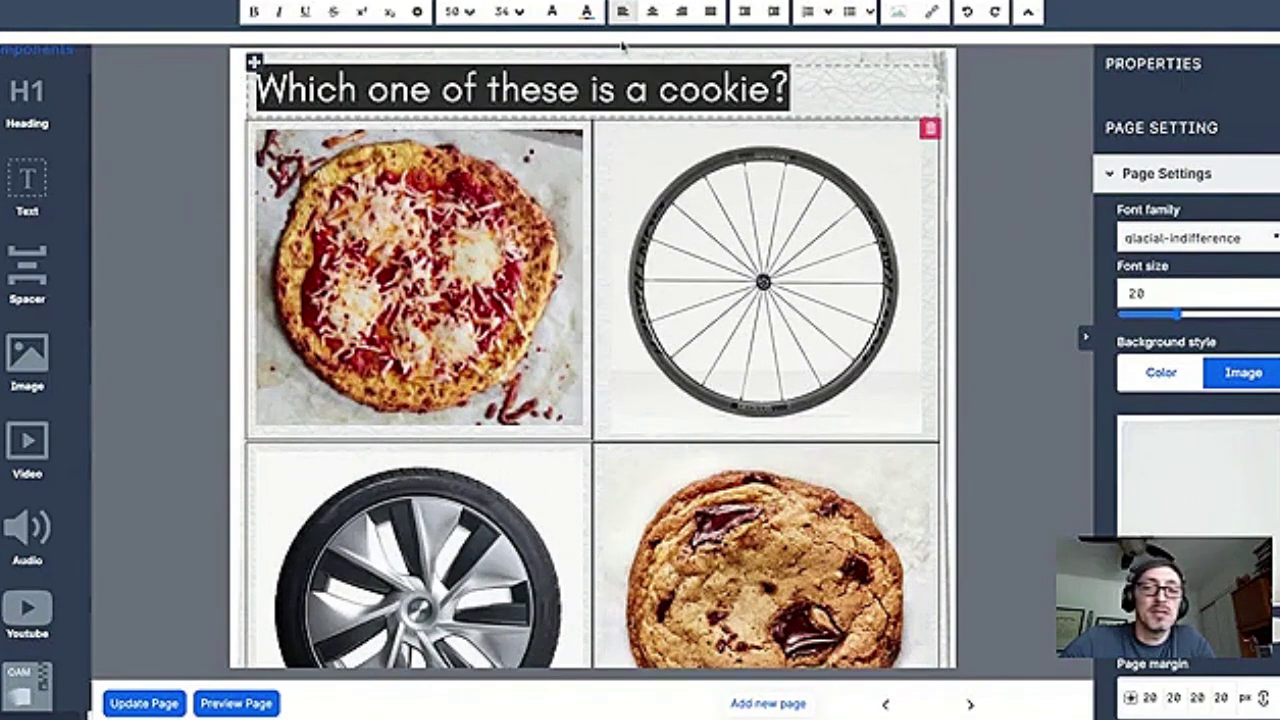
click(655, 12)
click(165, 223)
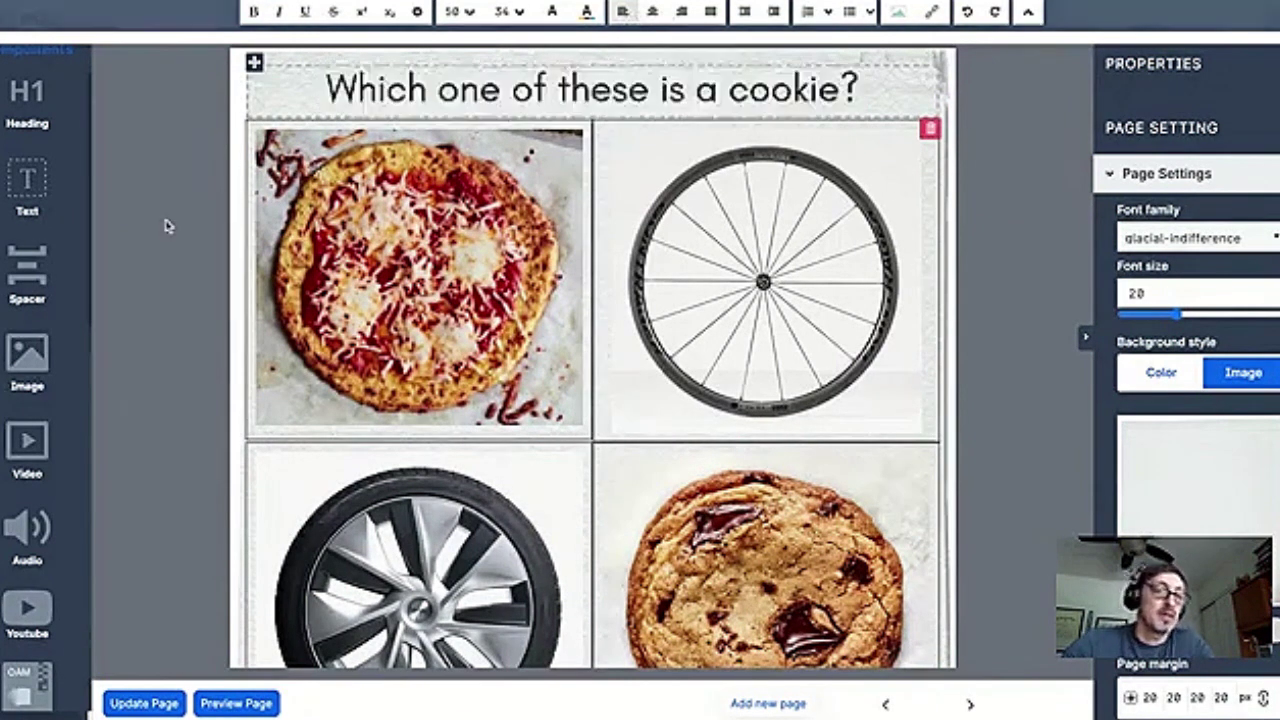
scroll(560, 330, down, 1)
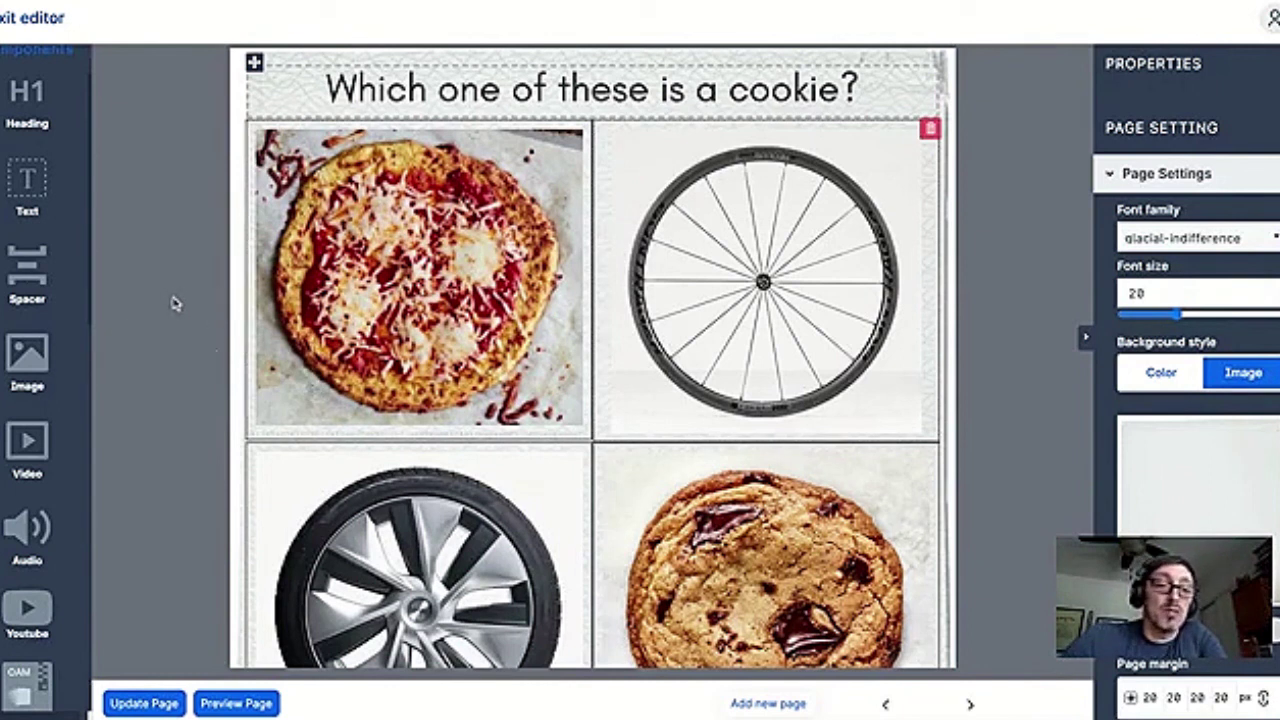
scroll(5, 385, down, 10)
scroll(5, 372, up, 10)
scroll(5, 372, up, 2)
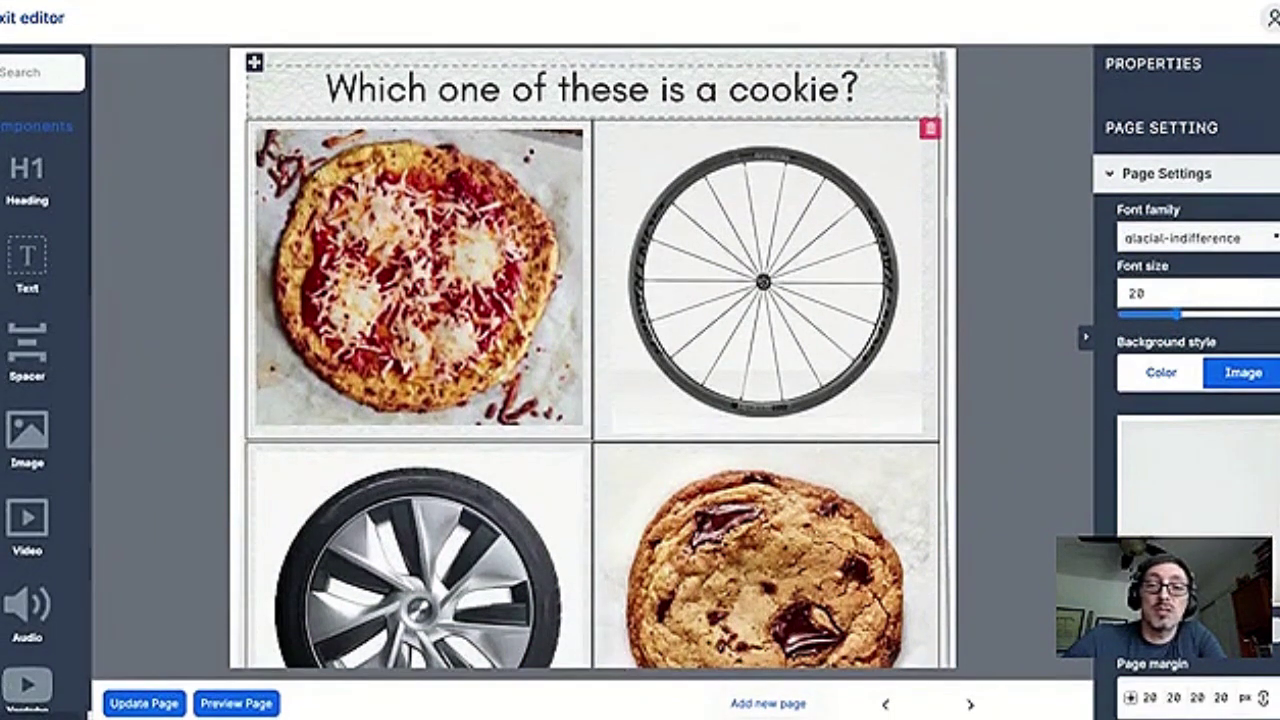